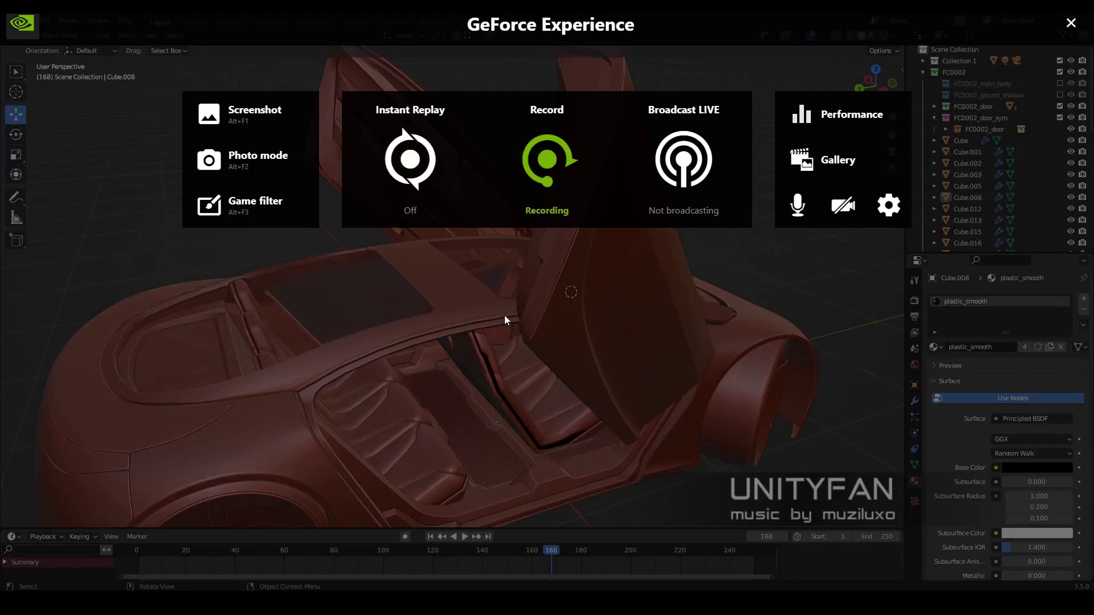
Select the body part Cube.008 and enter Edit Mode in solid shading
{"action": "left_click", "coordinate": [1072, 23]}
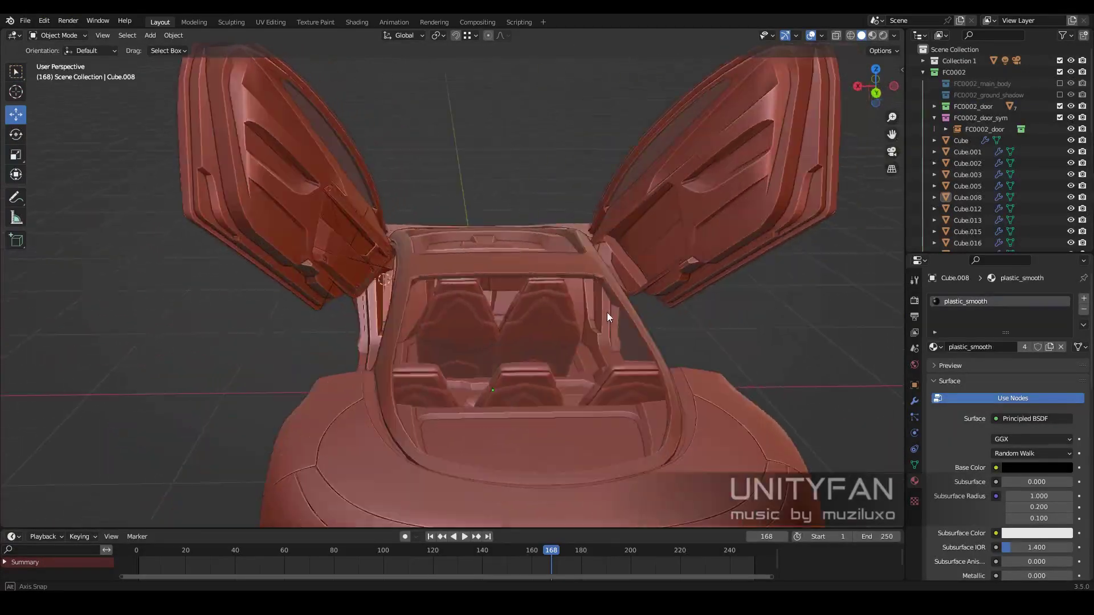
{"action": "mouse_move", "coordinate": [607, 312]}
{"action": "middle_mouse_down"}
{"action": "mouse_move", "coordinate": [747, 279]}
{"action": "mouse_move", "coordinate": [609, 296]}
{"action": "middle_mouse_up"}
{"action": "scroll", "coordinate": [570, 285], "scroll_direction": "up", "scroll_amount": 5}
{"action": "middle_click_drag", "start_coordinate": [531, 270], "coordinate": [325, 114]}
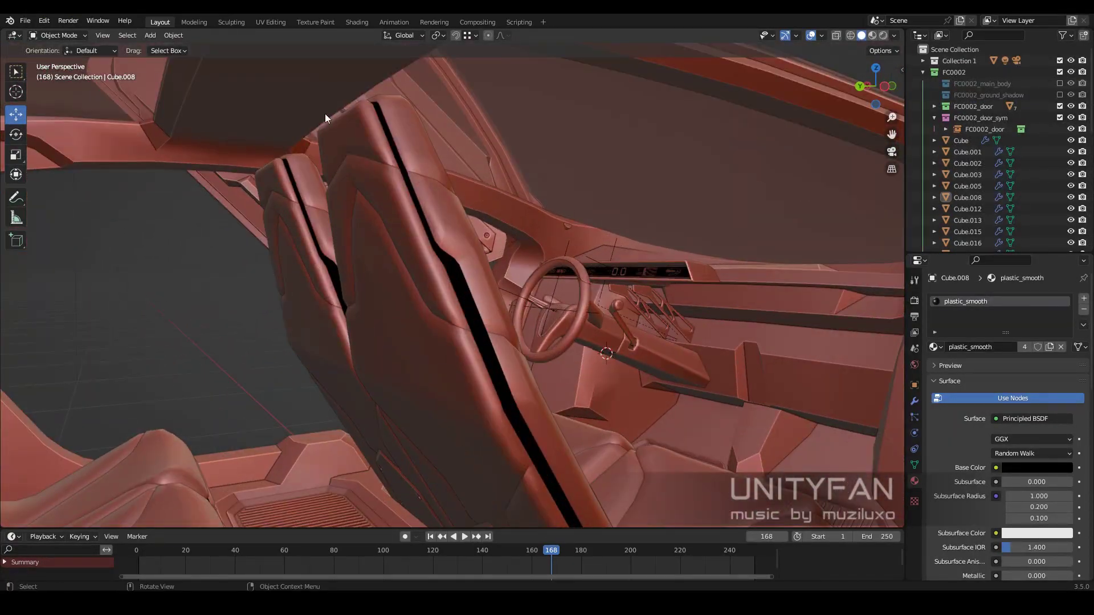
{"action": "left_click", "coordinate": [588, 223]}
{"action": "key", "text": "Tab"}
{"action": "key", "text": "KP_Decimal"}
{"action": "key", "text": "shift+z"}
{"action": "key", "text": "z"}
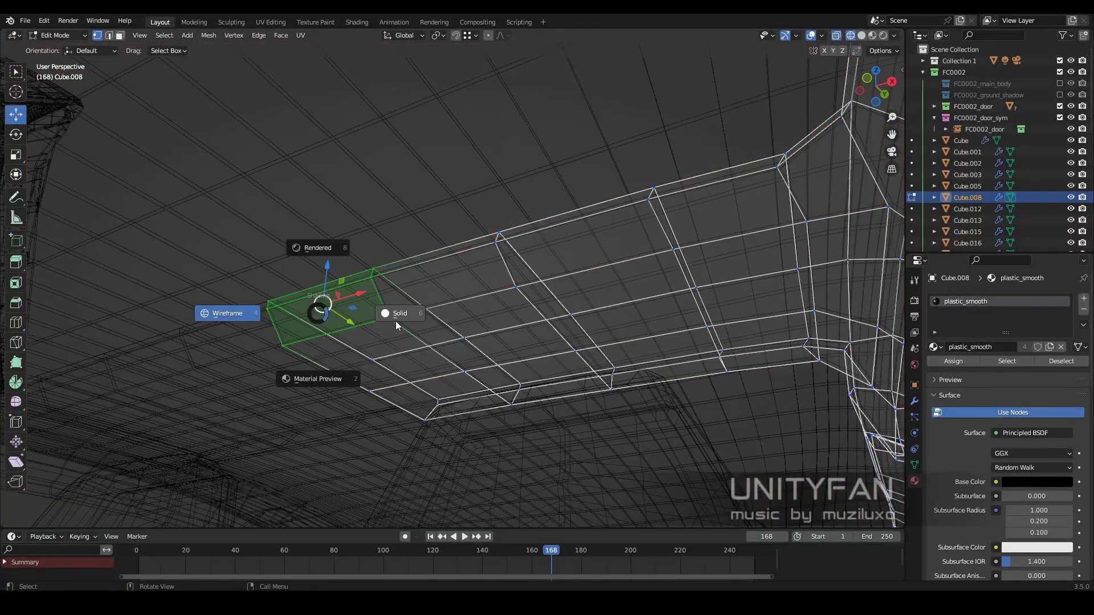
{"action": "left_click", "coordinate": [393, 313]}
Start and cancel a move on Cube.008's selection, then view the car from the side
{"action": "middle_click_drag", "start_coordinate": [420, 313], "coordinate": [335, 361]}
{"action": "key", "text": "g"}
{"action": "right_click", "coordinate": [280, 373]}
{"action": "key", "text": "Tab"}
{"action": "scroll", "coordinate": [456, 257], "scroll_direction": "down", "scroll_amount": 6}
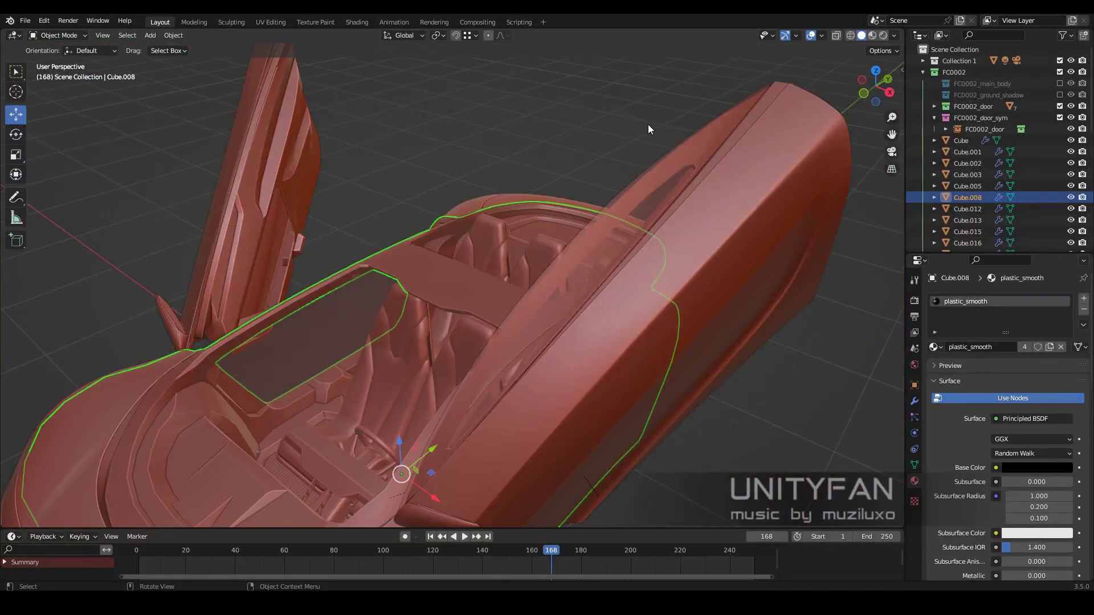
{"action": "mouse_move", "coordinate": [648, 124]}
{"action": "middle_mouse_down"}
{"action": "mouse_move", "coordinate": [375, 224]}
{"action": "mouse_move", "coordinate": [166, 215]}
{"action": "mouse_move", "coordinate": [330, 244]}
{"action": "mouse_move", "coordinate": [453, 306]}
{"action": "mouse_move", "coordinate": [327, 203]}
{"action": "mouse_move", "coordinate": [252, 264]}
{"action": "mouse_move", "coordinate": [420, 391]}
{"action": "mouse_move", "coordinate": [525, 364]}
{"action": "mouse_move", "coordinate": [475, 368]}
{"action": "middle_mouse_up"}
{"action": "scroll", "coordinate": [453, 306], "scroll_direction": "up", "scroll_amount": 4}
Re-enter Edit Mode on Cube.008 and move the selected geometry into place
{"action": "key", "text": "Tab"}
{"action": "key", "text": "shift+z"}
{"action": "left_click", "coordinate": [444, 300]}
{"action": "key", "text": "shift+z"}
{"action": "middle_click_drag", "start_coordinate": [444, 300], "coordinate": [361, 275]}
Select a body face below the door and rotate it in Right view
{"action": "key", "text": "3"}
{"action": "left_click", "coordinate": [360, 276]}
{"action": "key", "text": "KP_3"}
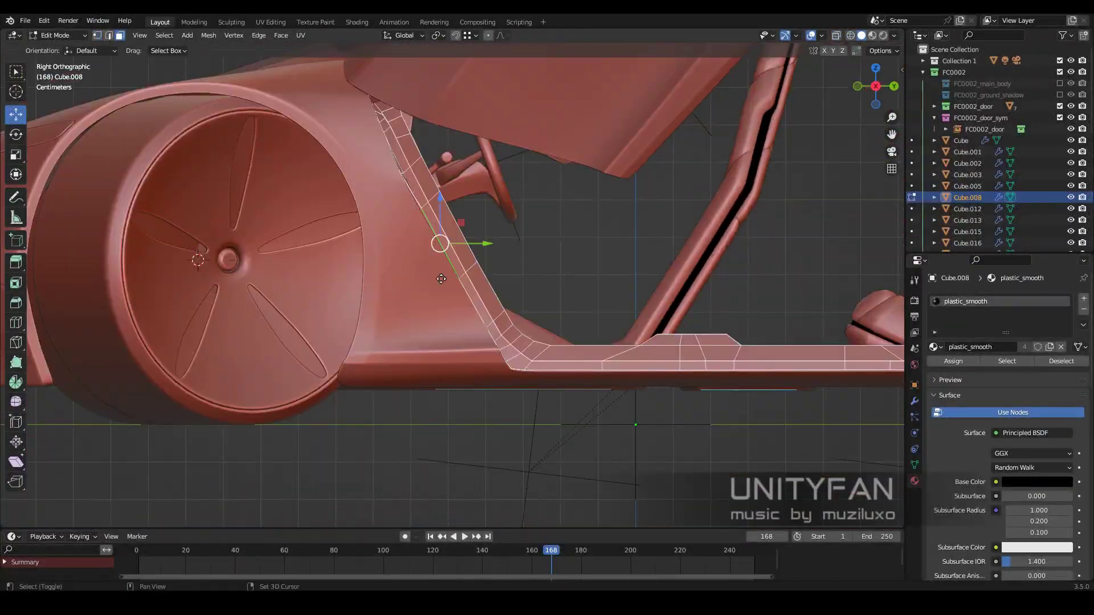
{"action": "left_click", "coordinate": [477, 188]}
{"action": "middle_click_drag", "start_coordinate": [477, 189], "coordinate": [403, 304]}
Separate the selected sill faces into their own object, Cube.106
{"action": "key", "text": "p"}
{"action": "left_click", "coordinate": [423, 264]}
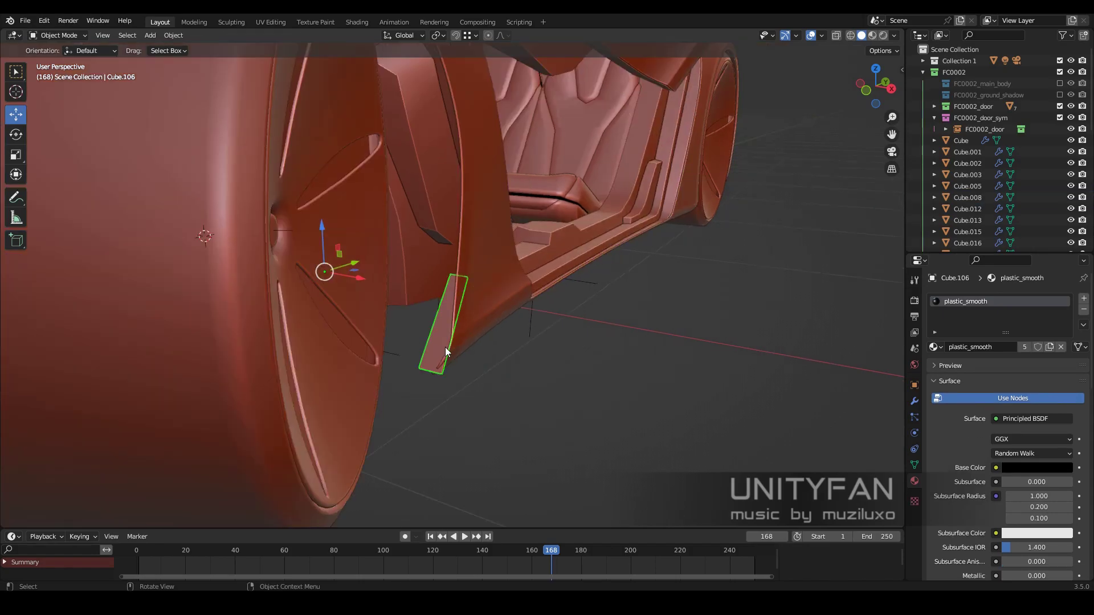
{"action": "mouse_move", "coordinate": [423, 263]}
{"action": "middle_mouse_down"}
{"action": "mouse_move", "coordinate": [407, 349]}
{"action": "mouse_move", "coordinate": [387, 338]}
{"action": "mouse_move", "coordinate": [399, 342]}
{"action": "middle_mouse_up"}
{"action": "key", "text": "2"}
{"action": "key", "text": "shift+z"}
Select a single vertex of Cube.106 and nudge it into position
{"action": "key", "text": "shift+z"}
{"action": "key", "text": "1"}
{"action": "left_click", "coordinate": [469, 391]}
{"action": "mouse_move", "coordinate": [470, 391]}
{"action": "middle_mouse_down"}
{"action": "mouse_move", "coordinate": [335, 350]}
{"action": "mouse_move", "coordinate": [345, 301]}
{"action": "middle_mouse_up"}
{"action": "left_click_drag", "start_coordinate": [345, 301], "coordinate": [354, 305]}
{"action": "key", "text": "shift+z"}
{"action": "middle_click_drag", "start_coordinate": [353, 304], "coordinate": [375, 332]}
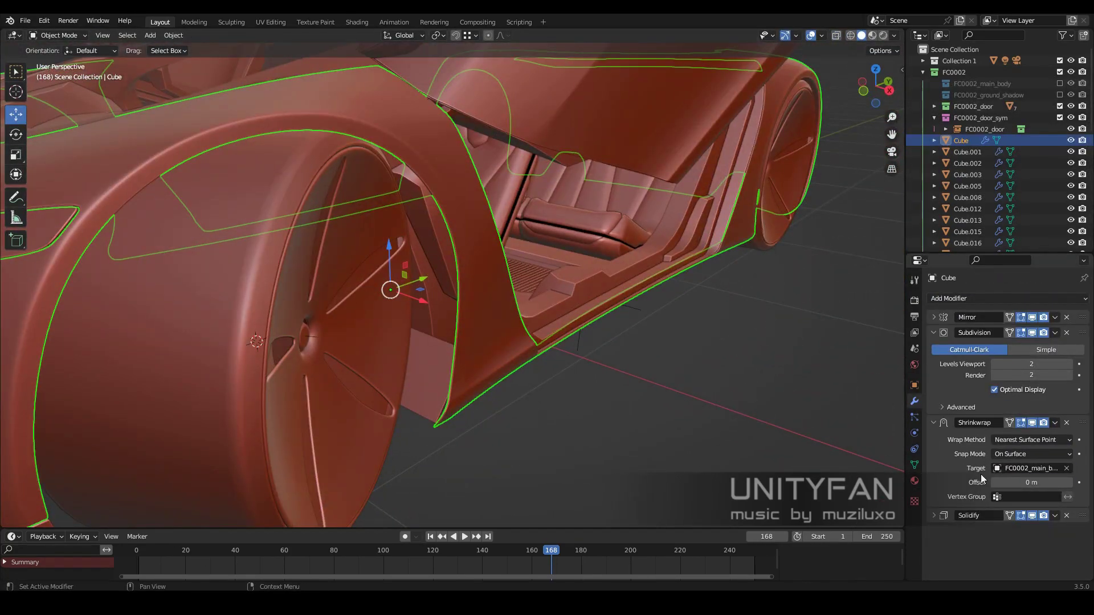
Set the body Cube's Subdivision modifier render level to 1
{"action": "middle_click_drag", "start_coordinate": [827, 442], "coordinate": [596, 392]}
{"action": "left_click", "coordinate": [994, 375]}
{"action": "mouse_move", "coordinate": [463, 364]}
{"action": "middle_mouse_down"}
{"action": "mouse_move", "coordinate": [511, 375]}
{"action": "mouse_move", "coordinate": [429, 368]}
{"action": "mouse_move", "coordinate": [689, 431]}
{"action": "middle_mouse_up"}
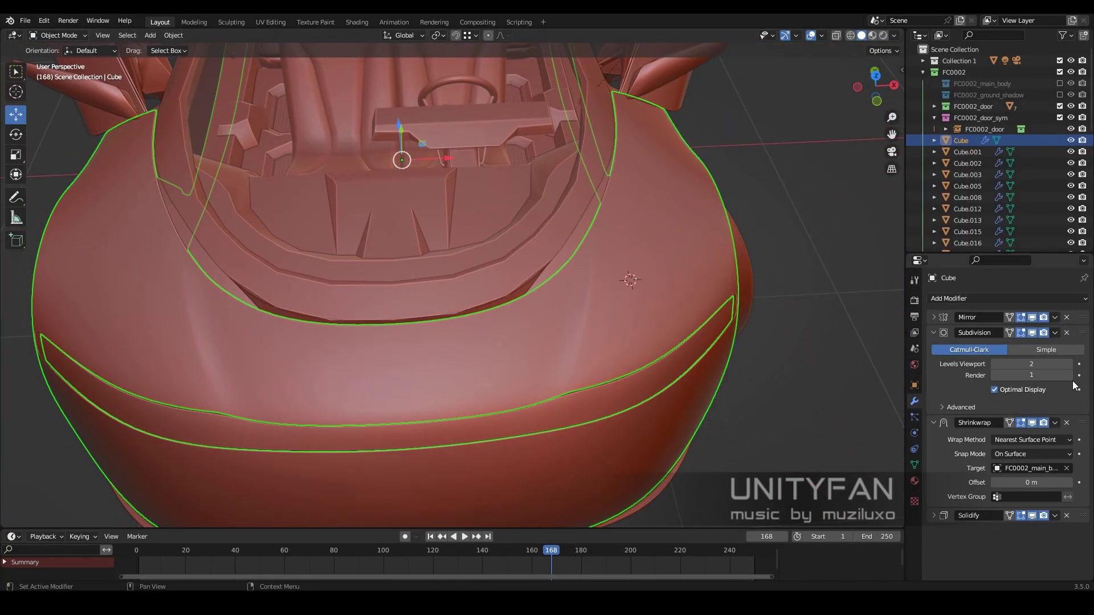
{"action": "mouse_move", "coordinate": [741, 364]}
{"action": "middle_mouse_down"}
{"action": "mouse_move", "coordinate": [781, 353]}
{"action": "mouse_move", "coordinate": [611, 351]}
{"action": "mouse_move", "coordinate": [562, 398]}
{"action": "middle_mouse_up"}
Select Cube.106 and edit it in Right Orthographic view with X-ray on
{"action": "left_click", "coordinate": [563, 398]}
{"action": "key", "text": "Tab"}
{"action": "key", "text": "alt+z"}
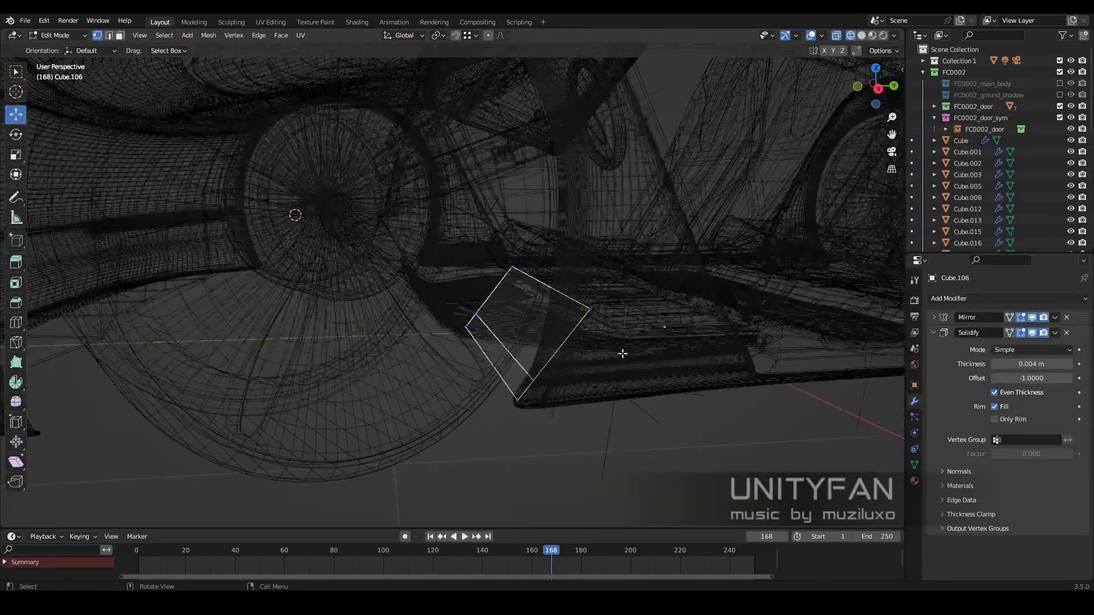
{"action": "key", "text": "KP_3"}
Move Cube.106's end vertex onto the wheel arch line
{"action": "left_click_drag", "start_coordinate": [575, 245], "coordinate": [523, 273]}
{"action": "left_click_drag", "start_coordinate": [505, 330], "coordinate": [505, 329]}
{"action": "key", "text": "alt+z"}
{"action": "mouse_move", "coordinate": [505, 329]}
{"action": "middle_mouse_down"}
{"action": "mouse_move", "coordinate": [349, 245]}
{"action": "mouse_move", "coordinate": [505, 339]}
{"action": "middle_mouse_up"}
{"action": "left_click", "coordinate": [574, 348]}
{"action": "mouse_move", "coordinate": [574, 348]}
{"action": "middle_mouse_down"}
{"action": "mouse_move", "coordinate": [496, 247]}
{"action": "mouse_move", "coordinate": [406, 323]}
{"action": "mouse_move", "coordinate": [513, 353]}
{"action": "mouse_move", "coordinate": [606, 332]}
{"action": "middle_mouse_up"}
{"action": "key", "text": "KP_3"}
{"action": "key", "text": "alt+z"}
Extrude the end vertex along the wheel arch outline in wireframe view
{"action": "key", "text": "e"}
{"action": "left_click", "coordinate": [406, 323]}
{"action": "scroll", "coordinate": [509, 135], "scroll_direction": "up", "scroll_amount": 3}
{"action": "key", "text": "alt+z"}
{"action": "key", "text": "z"}
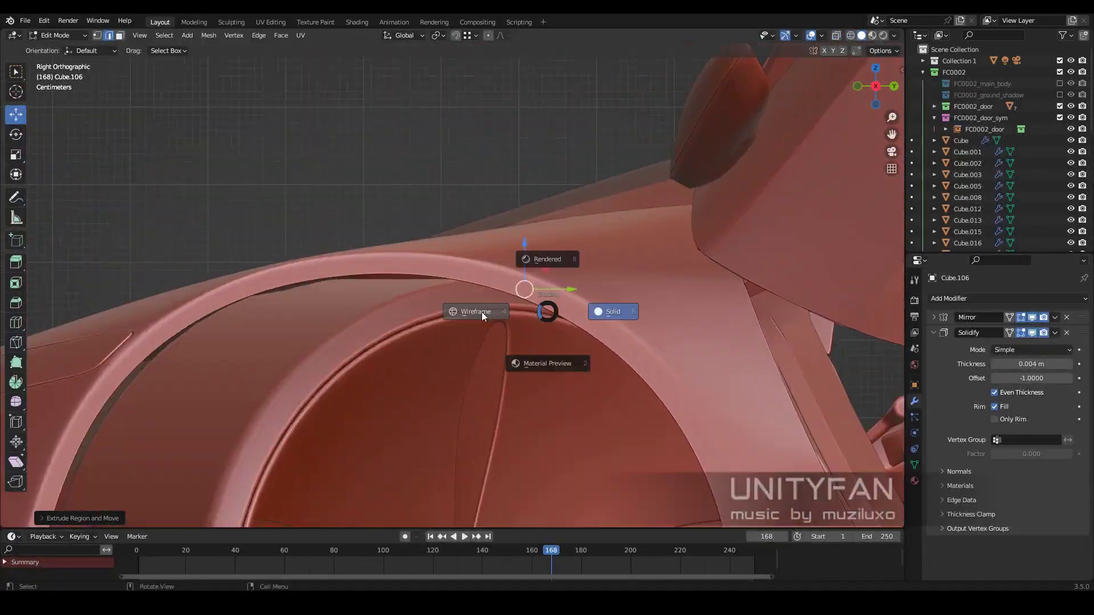
{"action": "key", "text": "g"}
{"action": "middle_click_drag", "start_coordinate": [330, 318], "coordinate": [506, 302], "text": "shift"}
{"action": "key", "text": "alt+z"}
{"action": "key", "text": "z"}
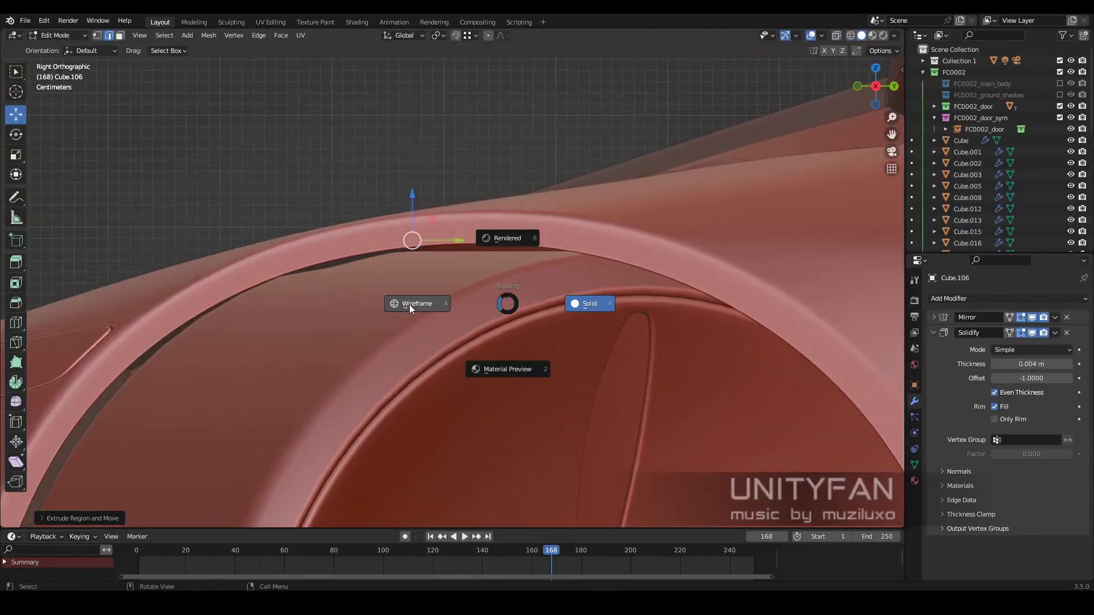
{"action": "left_click", "coordinate": [409, 304]}
Keep extruding edge segments further down the wheel arch curve
{"action": "key", "text": "g"}
{"action": "middle_click_drag", "start_coordinate": [239, 398], "coordinate": [476, 290], "text": "shift"}
{"action": "key", "text": "g"}
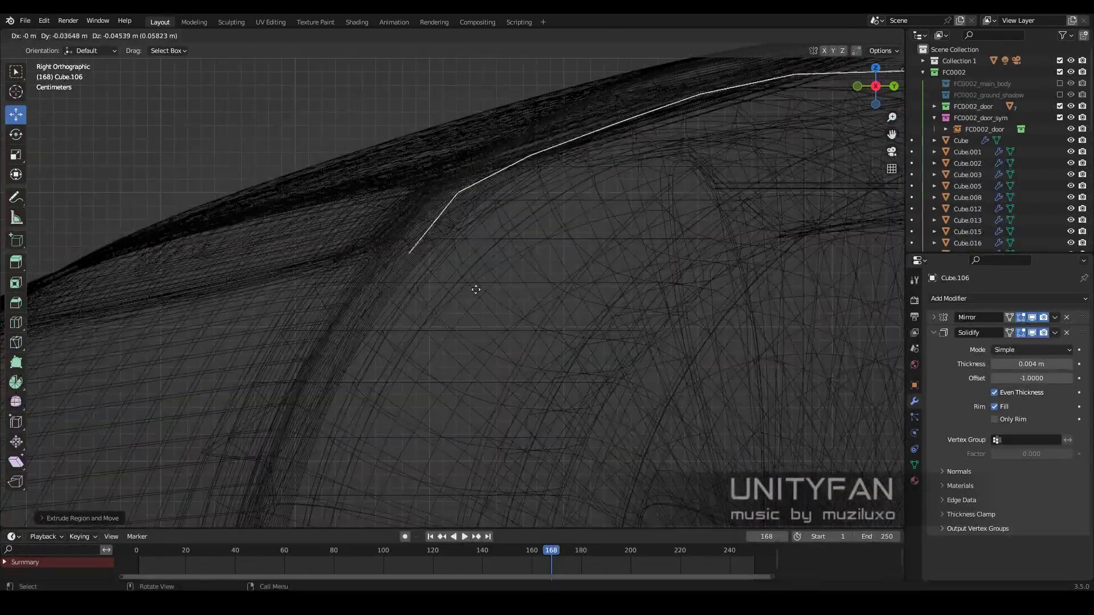
{"action": "scroll", "coordinate": [489, 297], "scroll_direction": "down", "scroll_amount": 3}
{"action": "scroll", "coordinate": [507, 154], "scroll_direction": "up", "scroll_amount": 4}
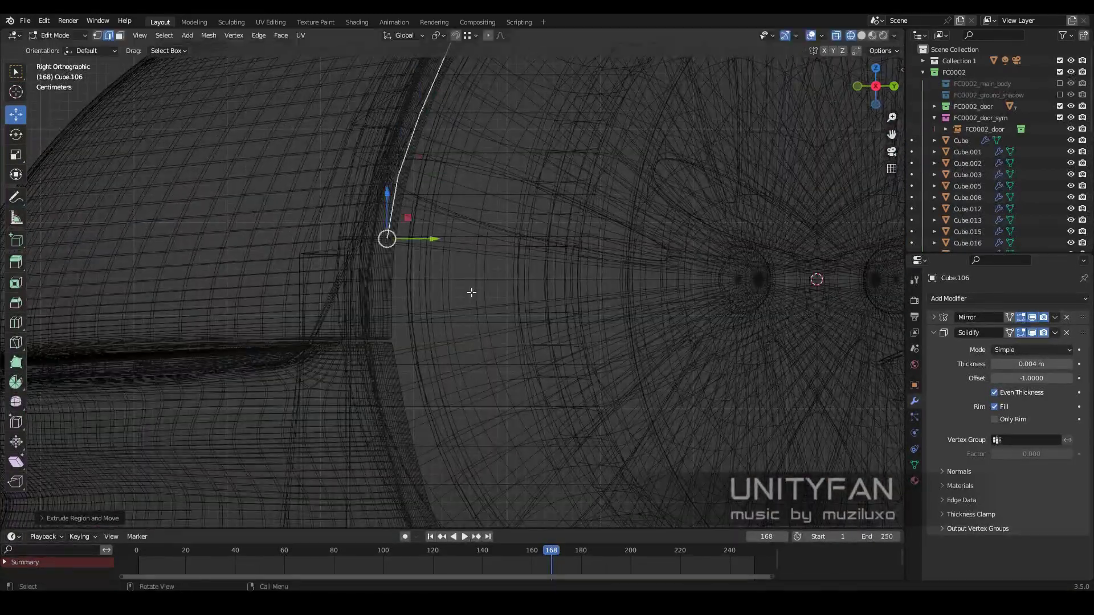
{"action": "scroll", "coordinate": [516, 458], "scroll_direction": "up", "scroll_amount": 2}
{"action": "key", "text": "g"}
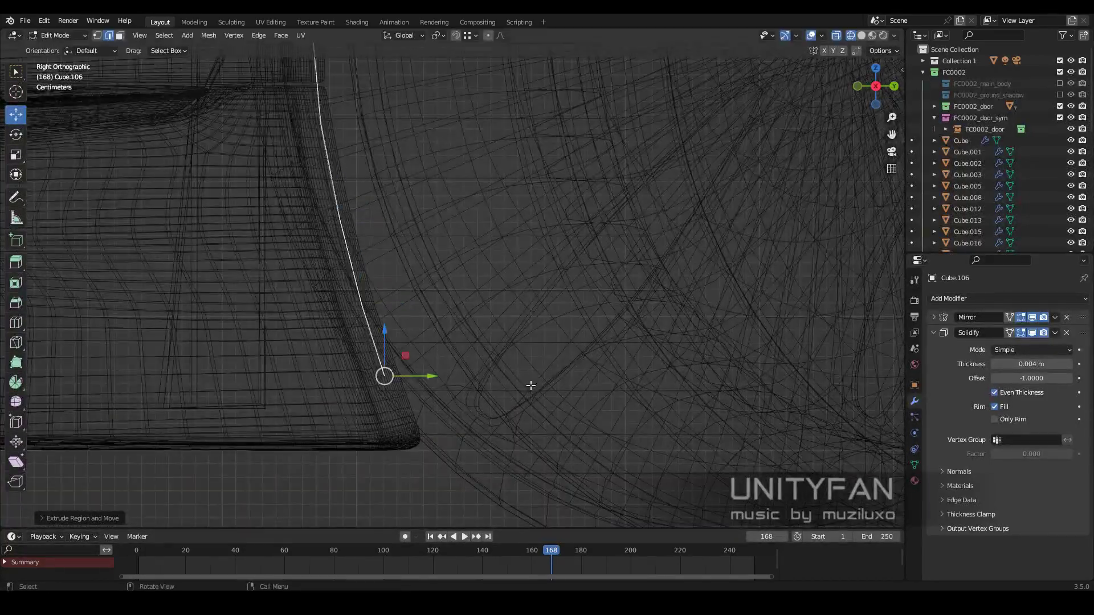
{"action": "key", "text": "shift+z"}
{"action": "middle_click_drag", "start_coordinate": [530, 385], "coordinate": [38, 417]}
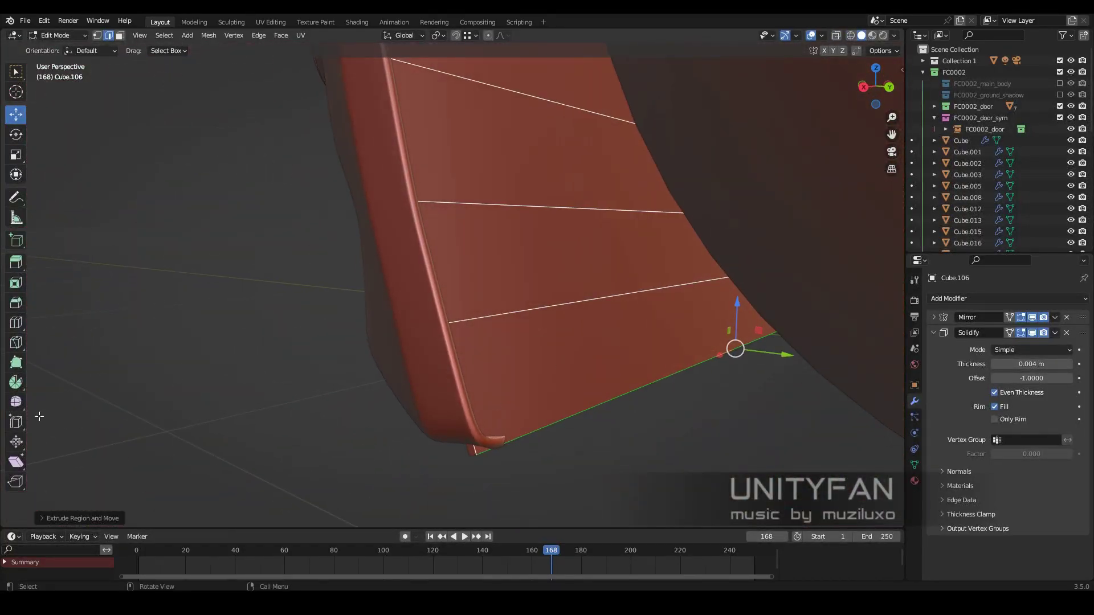
Switch to the Move tool and slide the bottom corner vertex along X
{"action": "key", "text": "shift+space"}
{"action": "key", "text": "g"}
{"action": "middle_click_drag", "start_coordinate": [2, 261], "coordinate": [472, 344]}
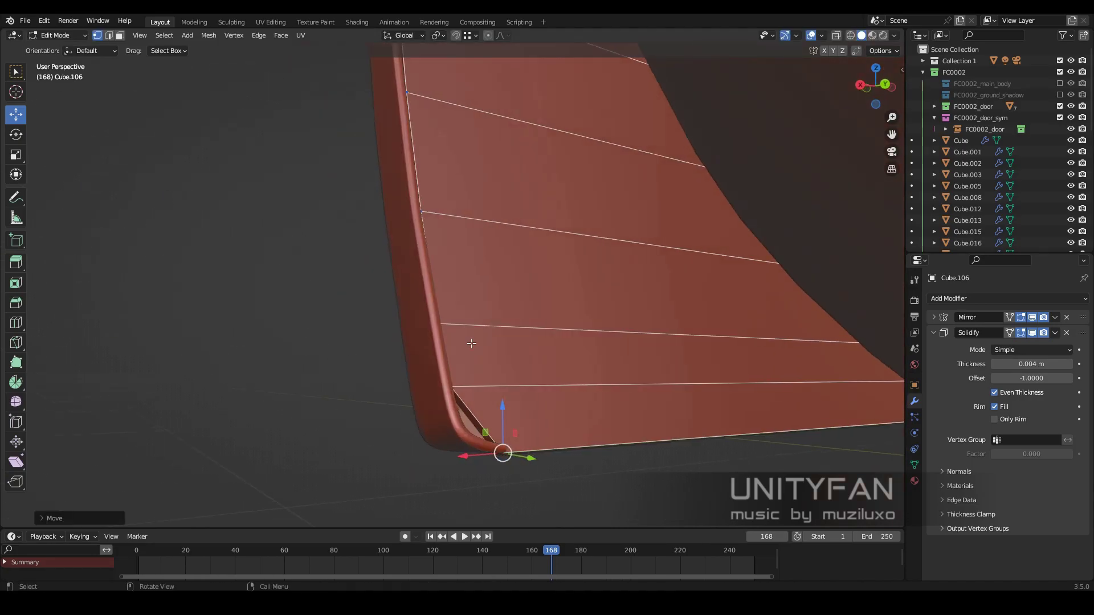
{"action": "middle_click_drag", "start_coordinate": [454, 422], "coordinate": [405, 311]}
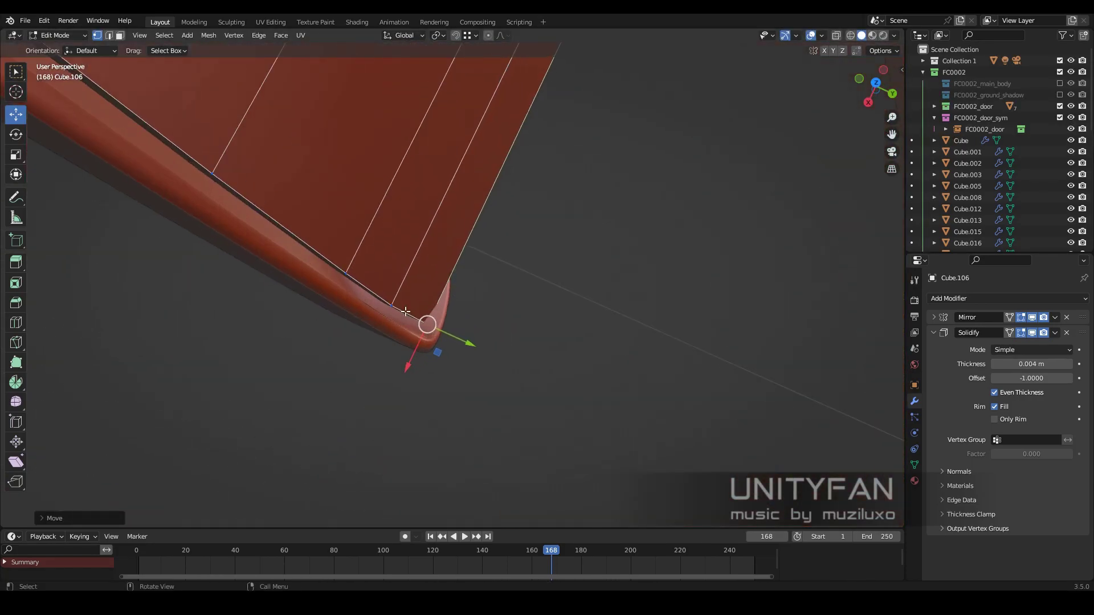
{"action": "left_click_drag", "start_coordinate": [314, 332], "coordinate": [296, 354]}
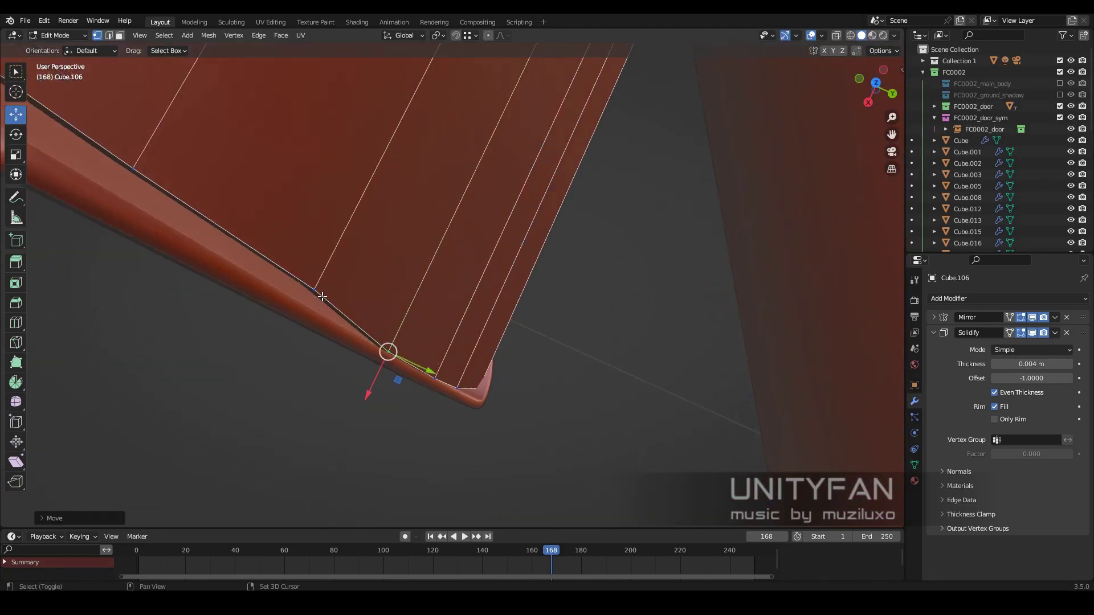
{"action": "mouse_move", "coordinate": [322, 297]}
{"action": "middle_mouse_down"}
{"action": "mouse_move", "coordinate": [317, 276]}
{"action": "mouse_move", "coordinate": [249, 400]}
{"action": "middle_mouse_up"}
Slide the remaining corner vertex sideways along X and inspect the panel
{"action": "key", "text": "g"}
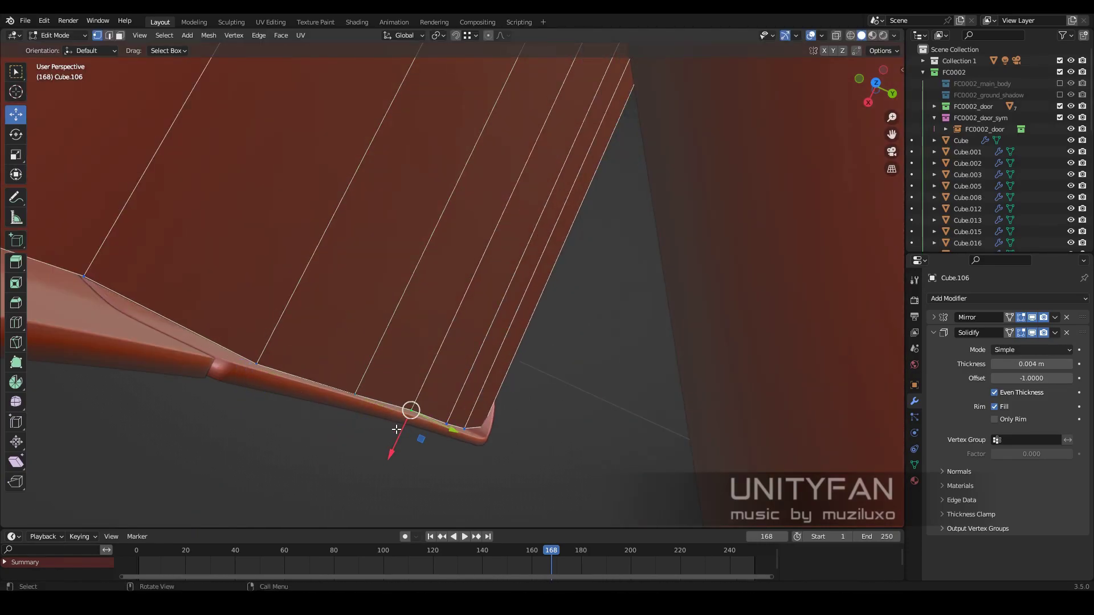
{"action": "mouse_move", "coordinate": [396, 429]}
{"action": "middle_mouse_down"}
{"action": "mouse_move", "coordinate": [390, 244]}
{"action": "mouse_move", "coordinate": [452, 282]}
{"action": "middle_mouse_up"}
{"action": "left_click", "coordinate": [381, 245]}
{"action": "mouse_move", "coordinate": [382, 245]}
{"action": "middle_mouse_down"}
{"action": "mouse_move", "coordinate": [491, 154]}
{"action": "mouse_move", "coordinate": [528, 354]}
{"action": "mouse_move", "coordinate": [517, 318]}
{"action": "middle_mouse_up"}
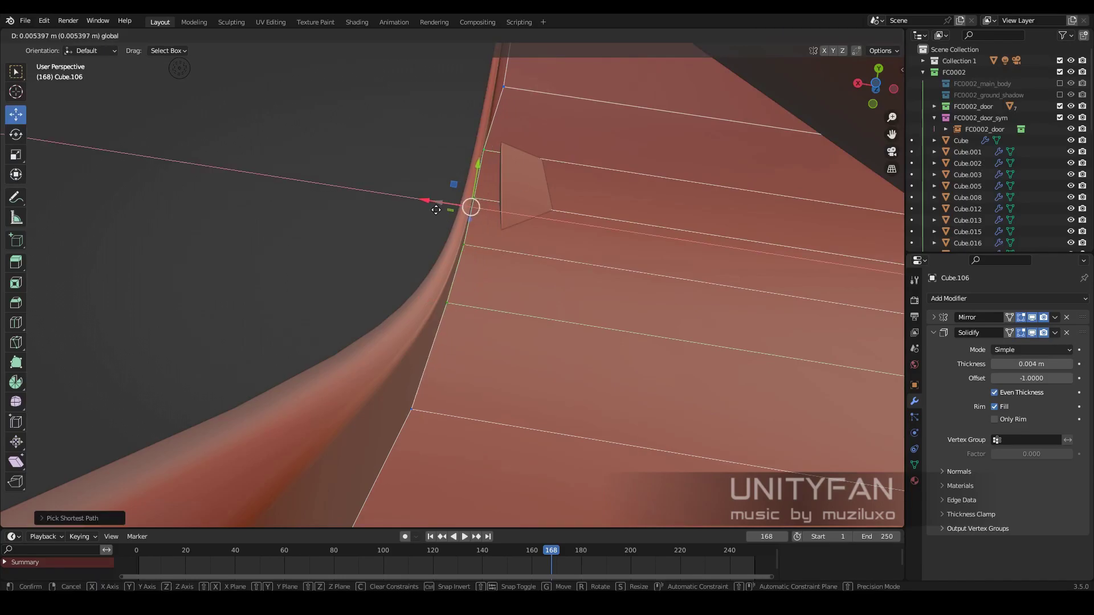
{"action": "left_click", "coordinate": [436, 209]}
{"action": "mouse_move", "coordinate": [436, 210]}
{"action": "middle_mouse_down"}
{"action": "mouse_move", "coordinate": [490, 194]}
{"action": "mouse_move", "coordinate": [513, 251]}
{"action": "mouse_move", "coordinate": [502, 342]}
{"action": "mouse_move", "coordinate": [512, 359]}
{"action": "mouse_move", "coordinate": [323, 289]}
{"action": "middle_mouse_up"}
{"action": "mouse_move", "coordinate": [293, 459]}
{"action": "middle_mouse_down"}
{"action": "mouse_move", "coordinate": [361, 349]}
{"action": "mouse_move", "coordinate": [427, 371]}
{"action": "mouse_move", "coordinate": [399, 342]}
{"action": "mouse_move", "coordinate": [251, 442]}
{"action": "mouse_move", "coordinate": [525, 196]}
{"action": "mouse_move", "coordinate": [430, 361]}
{"action": "mouse_move", "coordinate": [498, 283]}
{"action": "mouse_move", "coordinate": [405, 222]}
{"action": "mouse_move", "coordinate": [393, 232]}
{"action": "mouse_move", "coordinate": [433, 241]}
{"action": "mouse_move", "coordinate": [402, 288]}
{"action": "mouse_move", "coordinate": [416, 403]}
{"action": "mouse_move", "coordinate": [457, 260]}
{"action": "mouse_move", "coordinate": [402, 319]}
{"action": "middle_mouse_up"}
Cut a new edge loop into the Cube.106 wheel-arch panel
{"action": "left_click", "coordinate": [449, 267]}
{"action": "key", "text": "Tab"}
{"action": "scroll", "coordinate": [449, 266], "scroll_direction": "down", "scroll_amount": 5}
{"action": "key", "text": "Tab"}
{"action": "key", "text": "shift+z"}
{"action": "mouse_move", "coordinate": [482, 306]}
{"action": "middle_mouse_down"}
{"action": "mouse_move", "coordinate": [399, 240]}
{"action": "mouse_move", "coordinate": [484, 252]}
{"action": "mouse_move", "coordinate": [511, 298]}
{"action": "middle_mouse_up"}
{"action": "left_click", "coordinate": [16, 323]}
{"action": "left_click", "coordinate": [16, 114]}
{"action": "key", "text": "z"}
{"action": "left_click", "coordinate": [484, 251]}
Box-select the panel's end vertices from Top view
{"action": "key", "text": "KP_7"}
{"action": "key", "text": "shift+z"}
{"action": "scroll", "coordinate": [511, 298], "scroll_direction": "up", "scroll_amount": 3}
{"action": "left_click_drag", "start_coordinate": [449, 315], "coordinate": [395, 240]}
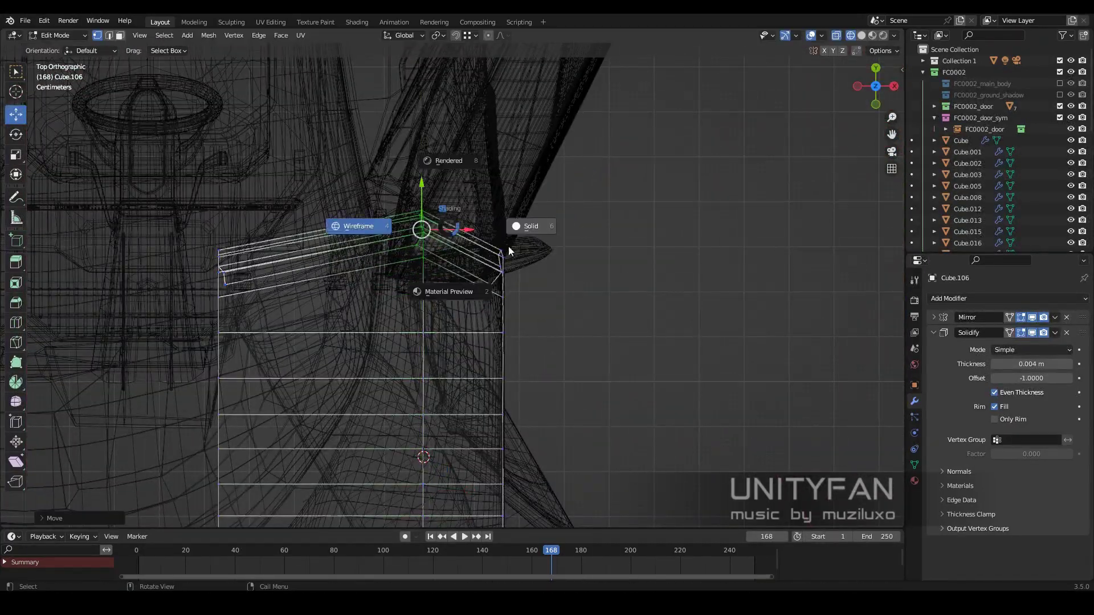
{"action": "left_click", "coordinate": [509, 251]}
{"action": "middle_click_drag", "start_coordinate": [509, 251], "coordinate": [524, 207]}
Move the panel's end edges into place around the wheel arch
{"action": "key", "text": "shift+z"}
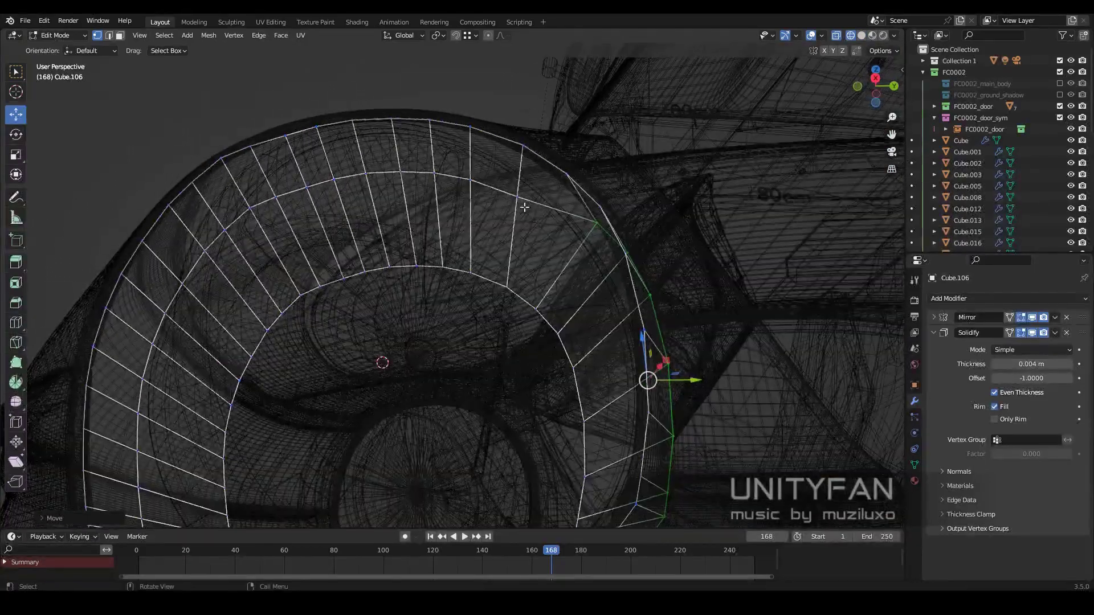
{"action": "key", "text": "shift+z"}
{"action": "middle_click_drag", "start_coordinate": [285, 224], "coordinate": [504, 276]}
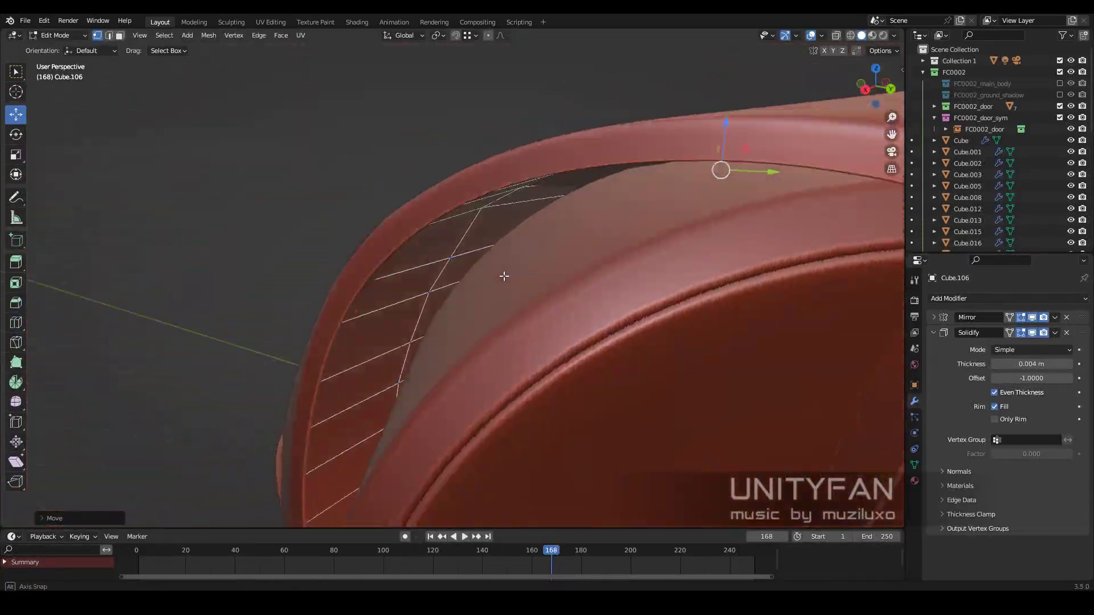
{"action": "key", "text": "shift+z"}
{"action": "middle_click_drag", "start_coordinate": [503, 276], "coordinate": [505, 325]}
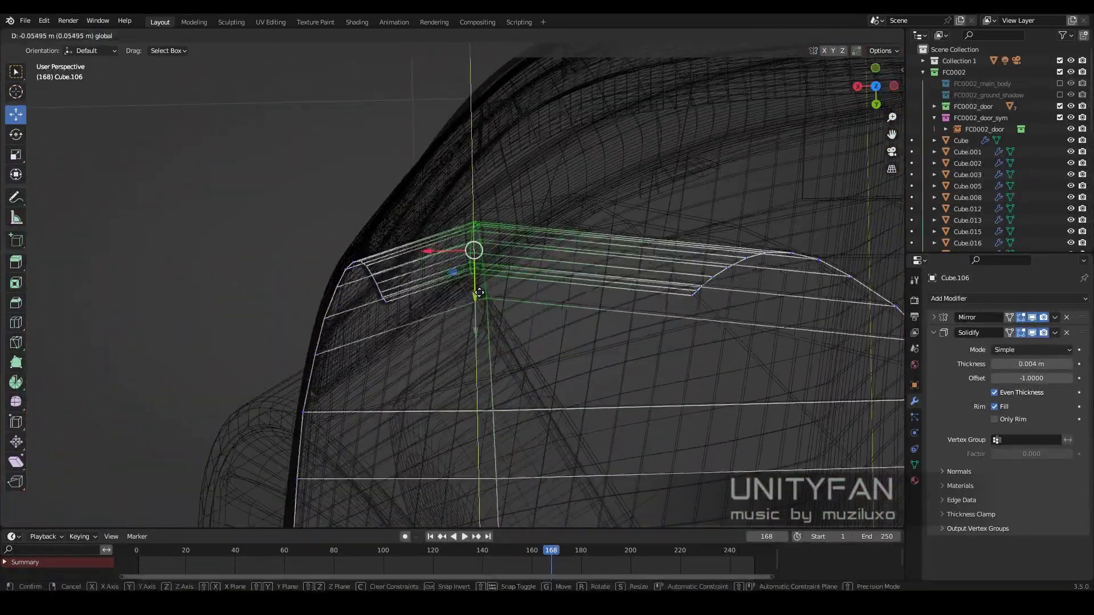
{"action": "key", "text": "shift+z"}
{"action": "key", "text": "Tab"}
{"action": "scroll", "coordinate": [470, 280], "scroll_direction": "down", "scroll_amount": 5}
Adjust the selected edges further and check the result at object level
{"action": "key", "text": "shift+z"}
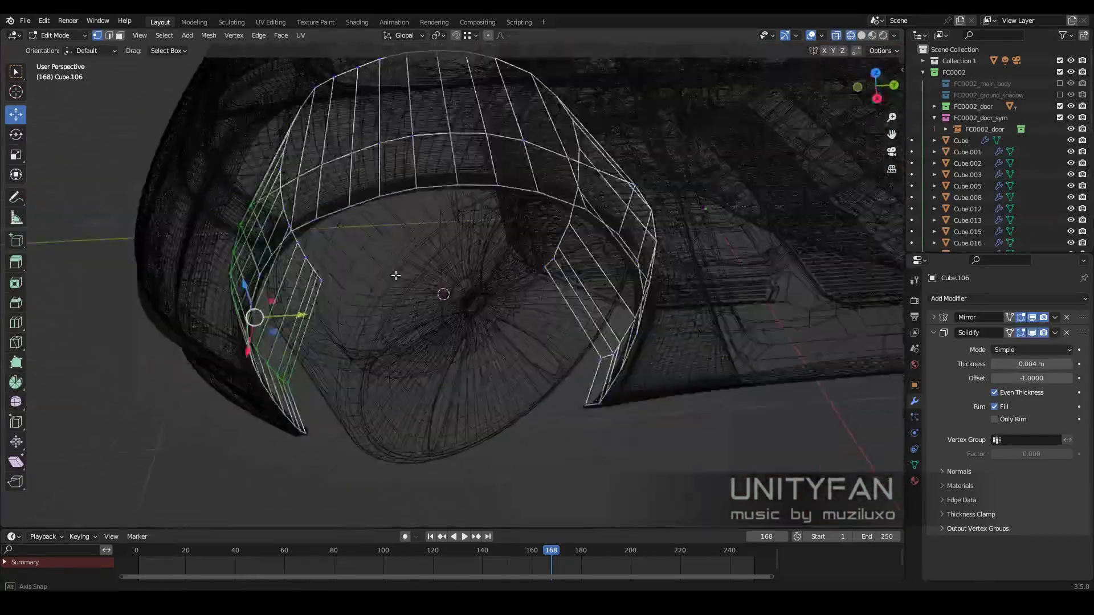
{"action": "middle_click_drag", "start_coordinate": [441, 215], "coordinate": [23, 330]}
{"action": "key", "text": "g"}
{"action": "left_click", "coordinate": [342, 290]}
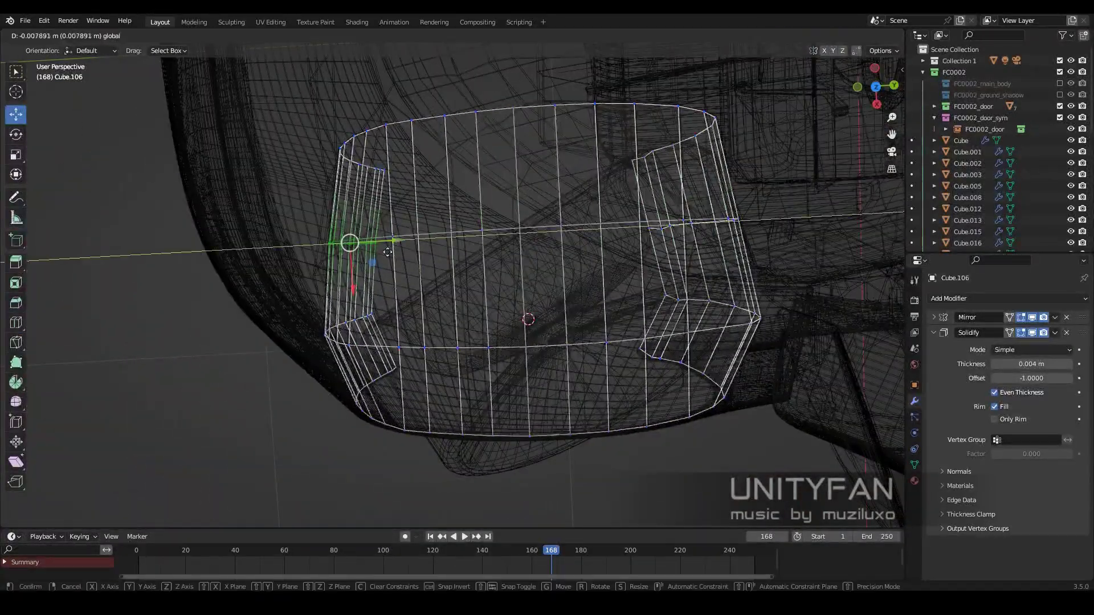
{"action": "scroll", "coordinate": [414, 288], "scroll_direction": "up", "scroll_amount": 5}
{"action": "key", "text": "Tab"}
{"action": "key", "text": "shift+z"}
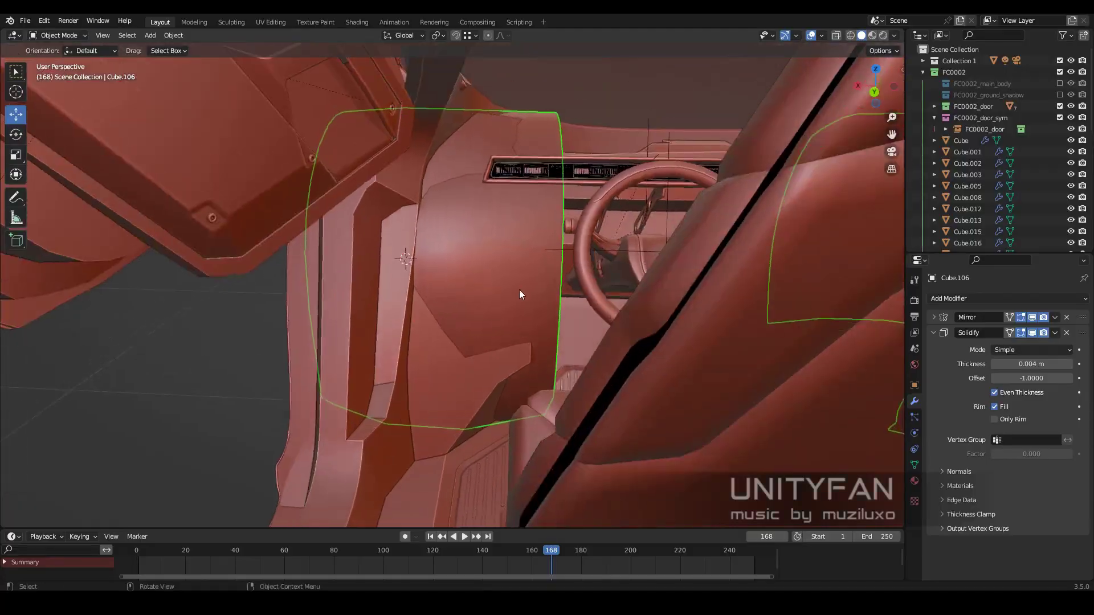
{"action": "mouse_move", "coordinate": [519, 289]}
{"action": "middle_mouse_down"}
{"action": "mouse_move", "coordinate": [422, 265]}
{"action": "mouse_move", "coordinate": [422, 378]}
{"action": "mouse_move", "coordinate": [346, 345]}
{"action": "mouse_move", "coordinate": [121, 58]}
{"action": "middle_mouse_up"}
{"action": "scroll", "coordinate": [421, 268], "scroll_direction": "up", "scroll_amount": 3}
Inspect the Cube.106 wheel-arch mesh in Edit Mode from several angles
{"action": "key", "text": "Tab"}
{"action": "key", "text": "shift+z"}
{"action": "key", "text": "shift+z"}
{"action": "key", "text": "shift+z"}
{"action": "key", "text": "shift+z"}
{"action": "key", "text": "shift+z"}
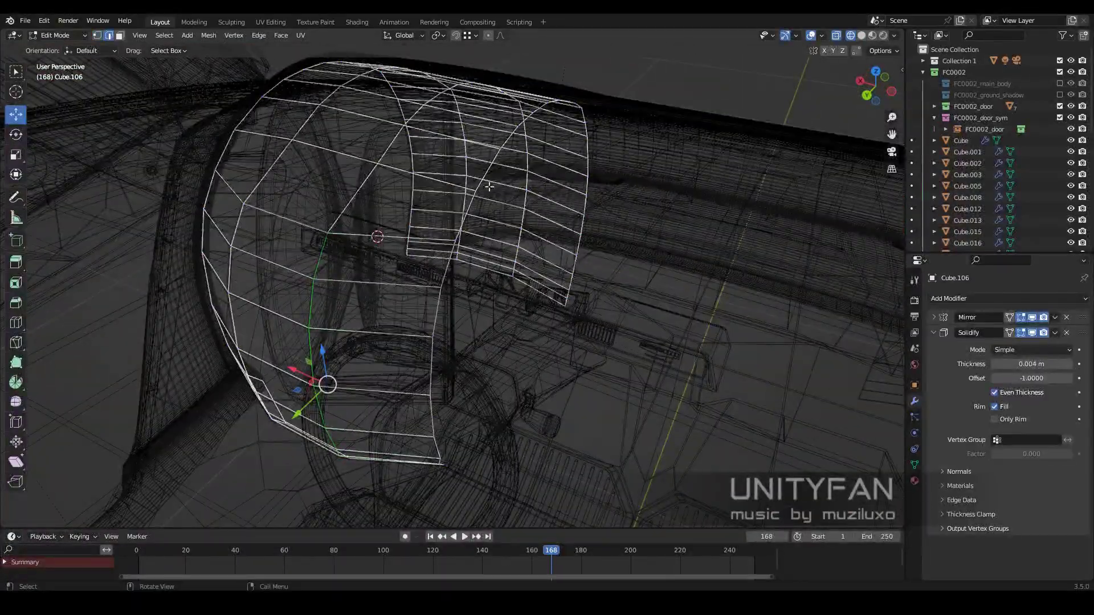
{"action": "middle_click_drag", "start_coordinate": [495, 180], "coordinate": [521, 239]}
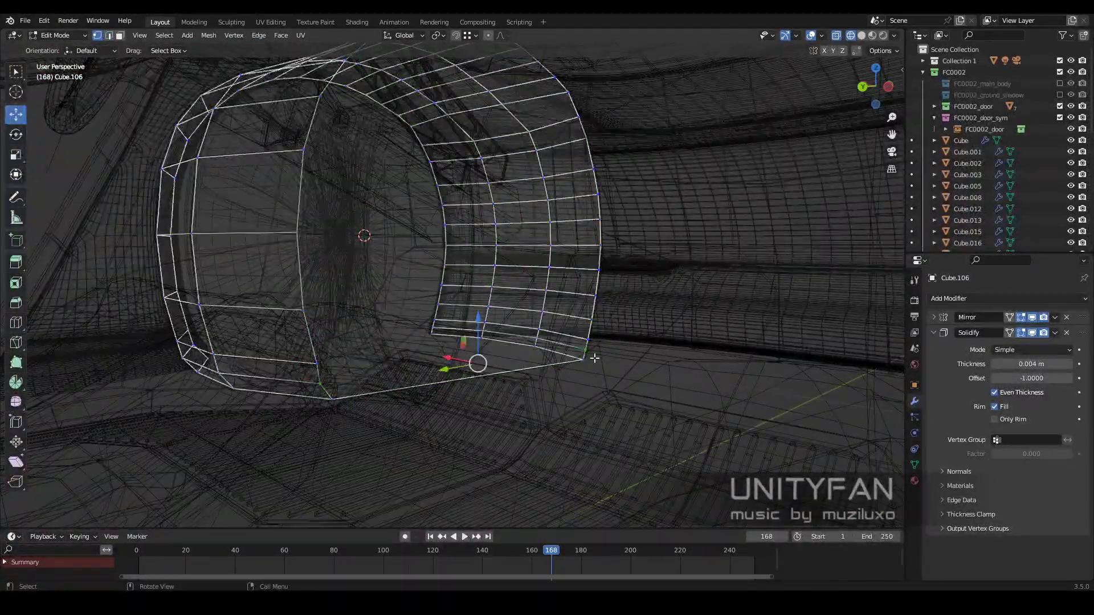
{"action": "middle_click_drag", "start_coordinate": [306, 321], "coordinate": [580, 310]}
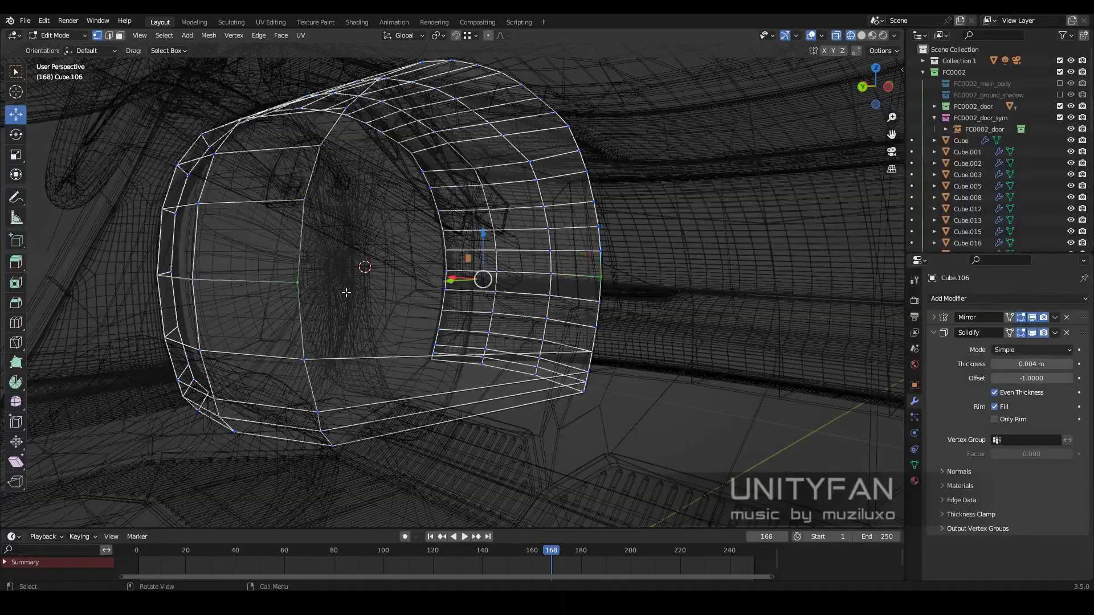
{"action": "middle_click_drag", "start_coordinate": [345, 293], "coordinate": [331, 310]}
{"action": "mouse_move", "coordinate": [443, 328]}
{"action": "middle_mouse_down"}
{"action": "mouse_move", "coordinate": [531, 321]}
{"action": "mouse_move", "coordinate": [487, 478]}
{"action": "middle_mouse_up"}
{"action": "key", "text": "shift+z"}
{"action": "scroll", "coordinate": [502, 319], "scroll_direction": "up", "scroll_amount": 5}
{"action": "key", "text": "shift+z"}
Select the front wheel-arch liner Cube.106 and edit it in wireframe, zoomed into the arch
{"action": "left_click", "coordinate": [473, 405]}
{"action": "middle_click_drag", "start_coordinate": [473, 405], "coordinate": [492, 368]}
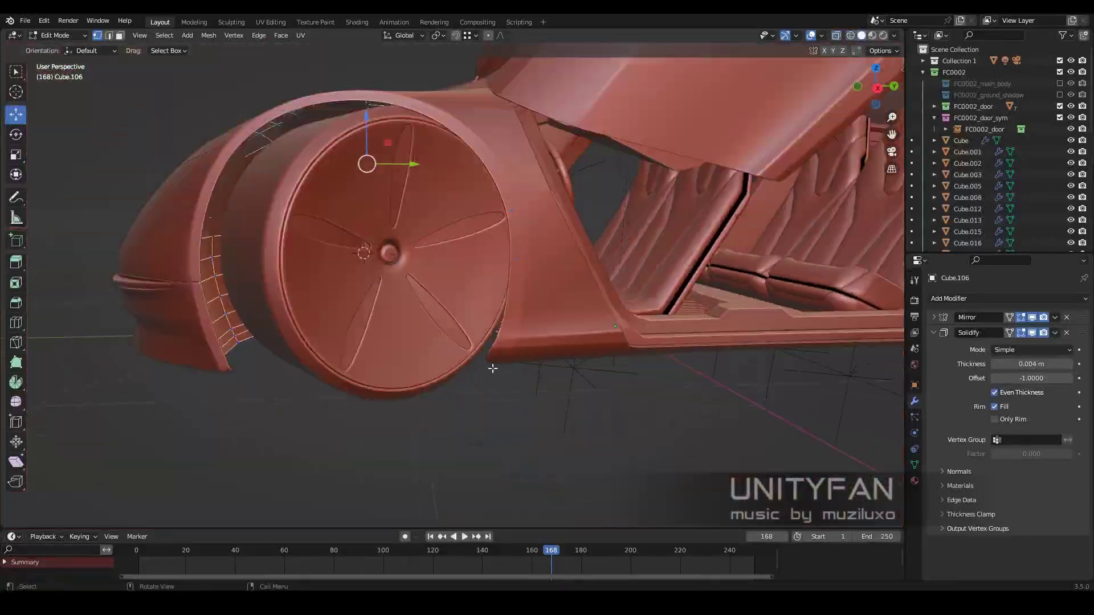
{"action": "left_click", "coordinate": [456, 318]}
{"action": "key", "text": "Tab"}
{"action": "mouse_move", "coordinate": [456, 318]}
{"action": "middle_mouse_down"}
{"action": "mouse_move", "coordinate": [433, 239]}
{"action": "mouse_move", "coordinate": [479, 245]}
{"action": "middle_mouse_up"}
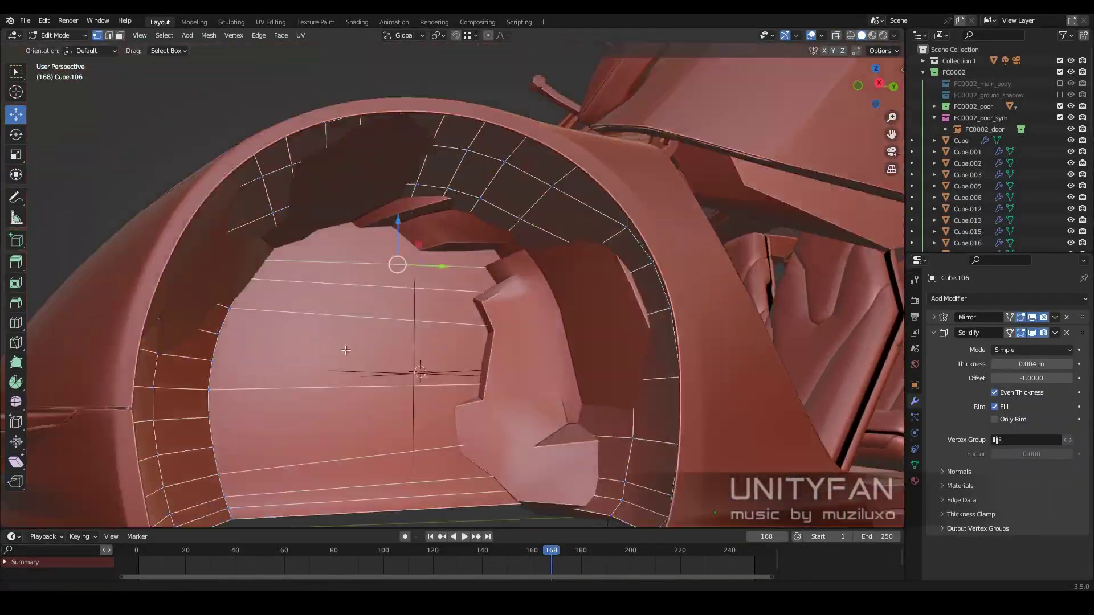
{"action": "key", "text": "shift+z"}
{"action": "scroll", "coordinate": [492, 240], "scroll_direction": "up", "scroll_amount": 3}
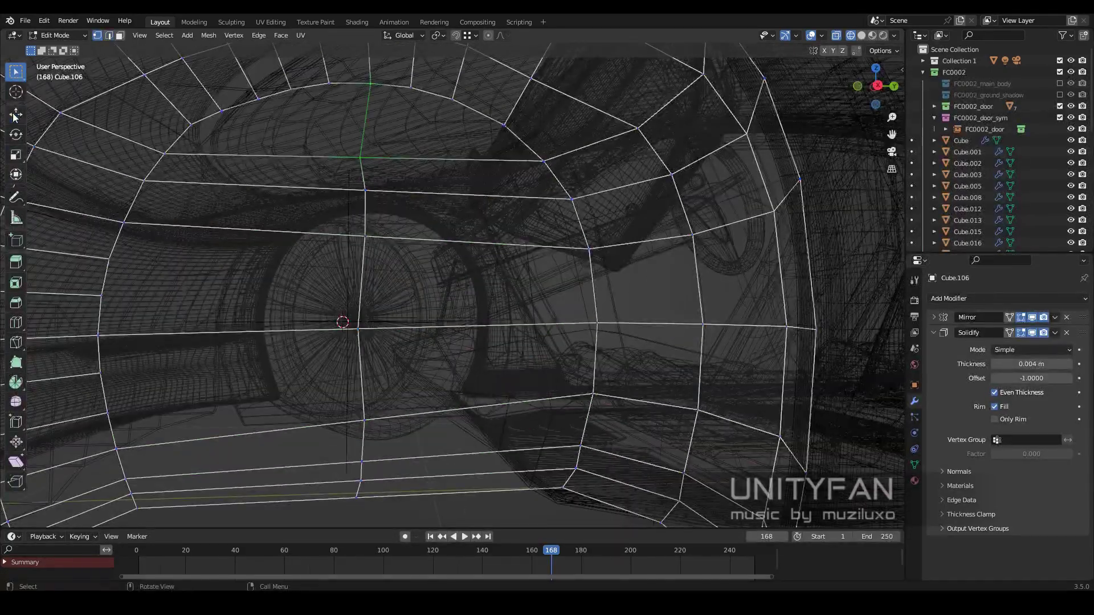
With the Move tool, pull the first liner vertex in around the bracket
{"action": "left_click", "coordinate": [15, 117]}
{"action": "key", "text": "shift+z"}
{"action": "scroll", "coordinate": [513, 361], "scroll_direction": "up", "scroll_amount": 3}
{"action": "key", "text": "z"}
{"action": "left_click", "coordinate": [472, 263]}
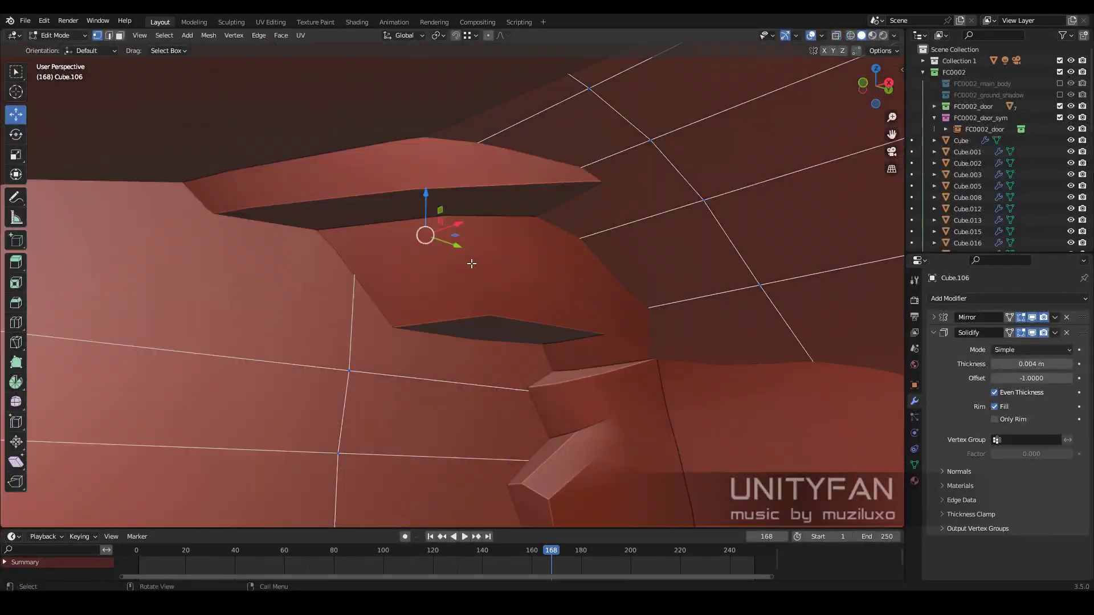
{"action": "middle_click_drag", "start_coordinate": [472, 263], "coordinate": [573, 277]}
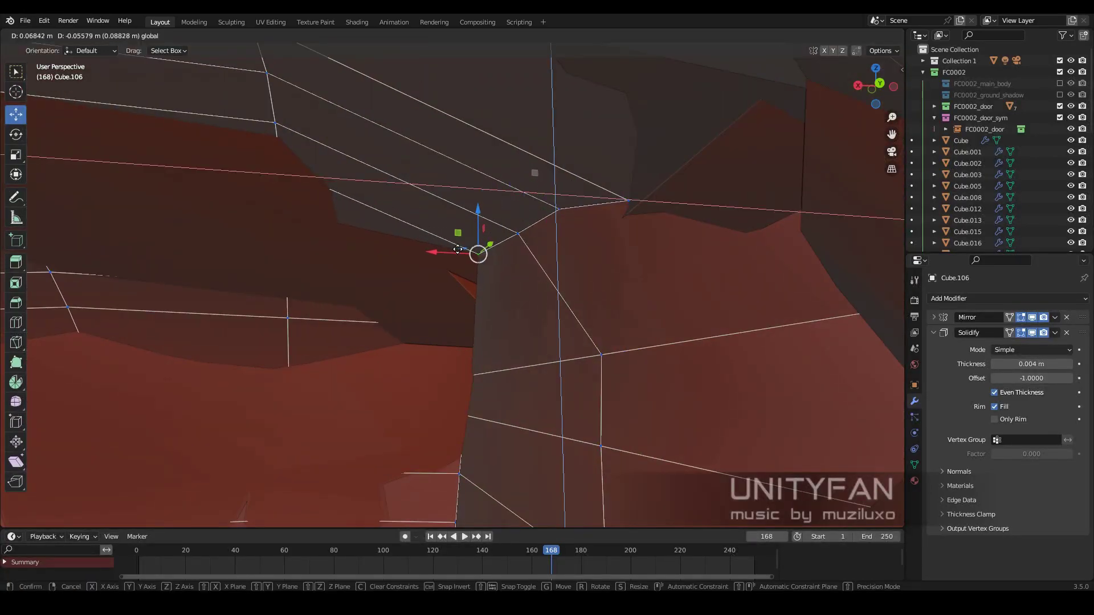
{"action": "left_click", "coordinate": [458, 249]}
Reposition another liner edge vertex, checking the fit in wireframe
{"action": "key", "text": "shift+z"}
{"action": "middle_click_drag", "start_coordinate": [457, 249], "coordinate": [483, 294]}
{"action": "key", "text": "shift+z"}
{"action": "middle_click_drag", "start_coordinate": [574, 258], "coordinate": [586, 195]}
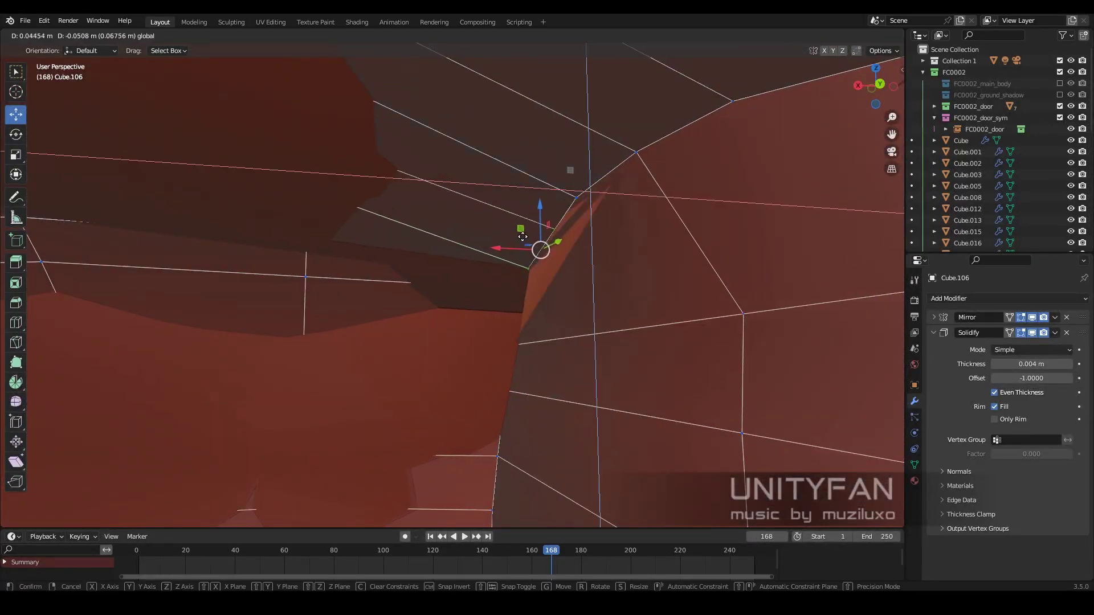
{"action": "left_click", "coordinate": [522, 237]}
{"action": "key", "text": "shift+z"}
{"action": "key", "text": "shift+z"}
Fit one more liner vertex and orbit around to inspect the bracket fit
{"action": "middle_click_drag", "start_coordinate": [463, 259], "coordinate": [525, 258]}
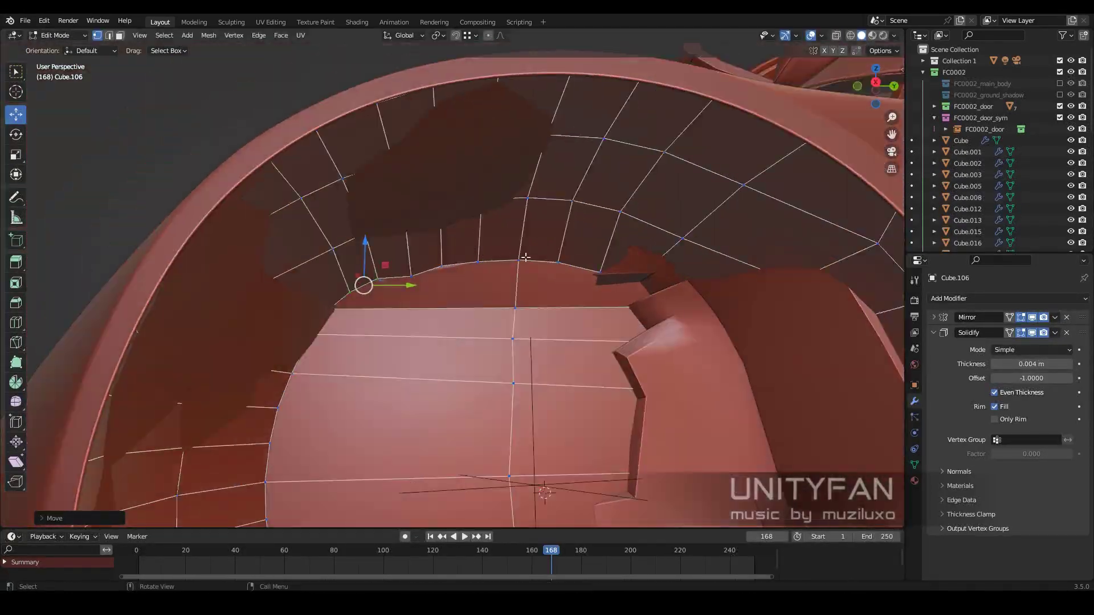
{"action": "mouse_move", "coordinate": [612, 252]}
{"action": "middle_mouse_down"}
{"action": "mouse_move", "coordinate": [463, 263]}
{"action": "mouse_move", "coordinate": [447, 230]}
{"action": "middle_mouse_up"}
{"action": "left_click", "coordinate": [482, 280]}
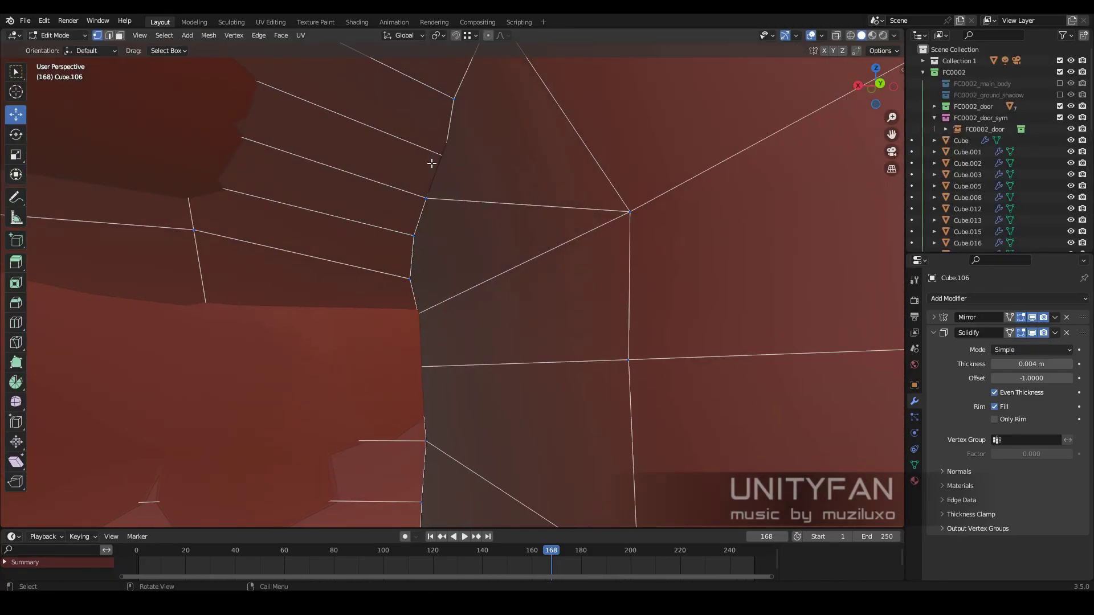
{"action": "mouse_move", "coordinate": [513, 195]}
{"action": "middle_mouse_down"}
{"action": "mouse_move", "coordinate": [596, 246]}
{"action": "mouse_move", "coordinate": [332, 281]}
{"action": "mouse_move", "coordinate": [482, 210]}
{"action": "mouse_move", "coordinate": [414, 217]}
{"action": "middle_mouse_up"}
{"action": "mouse_move", "coordinate": [562, 273]}
{"action": "middle_mouse_down"}
{"action": "mouse_move", "coordinate": [476, 391]}
{"action": "mouse_move", "coordinate": [509, 349]}
{"action": "mouse_move", "coordinate": [503, 330]}
{"action": "mouse_move", "coordinate": [410, 381]}
{"action": "mouse_move", "coordinate": [116, 60]}
{"action": "middle_mouse_up"}
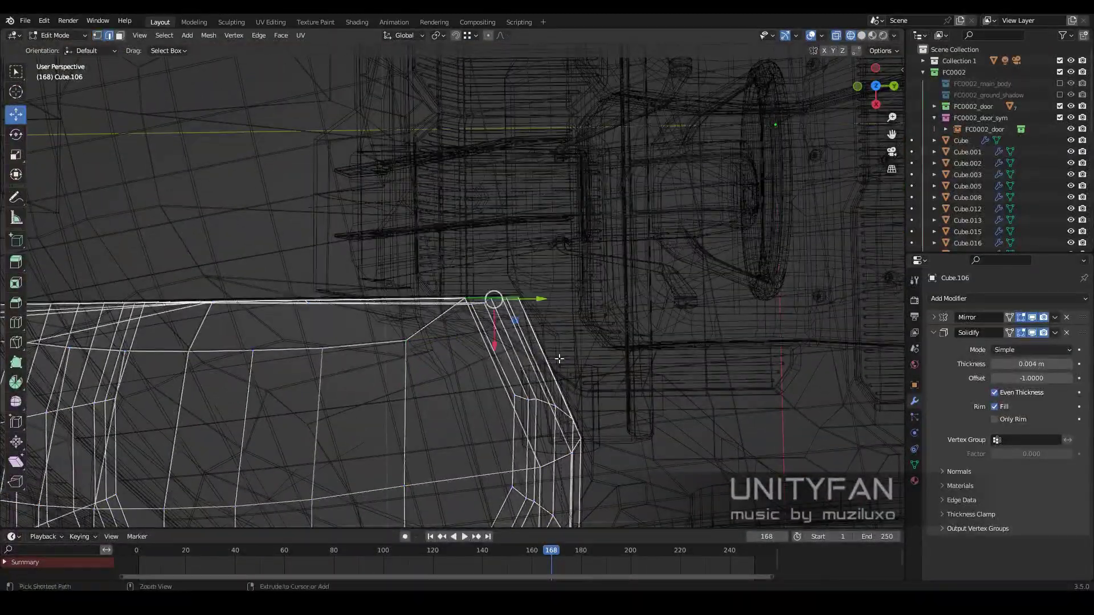
{"action": "middle_click_drag", "start_coordinate": [528, 354], "coordinate": [394, 334]}
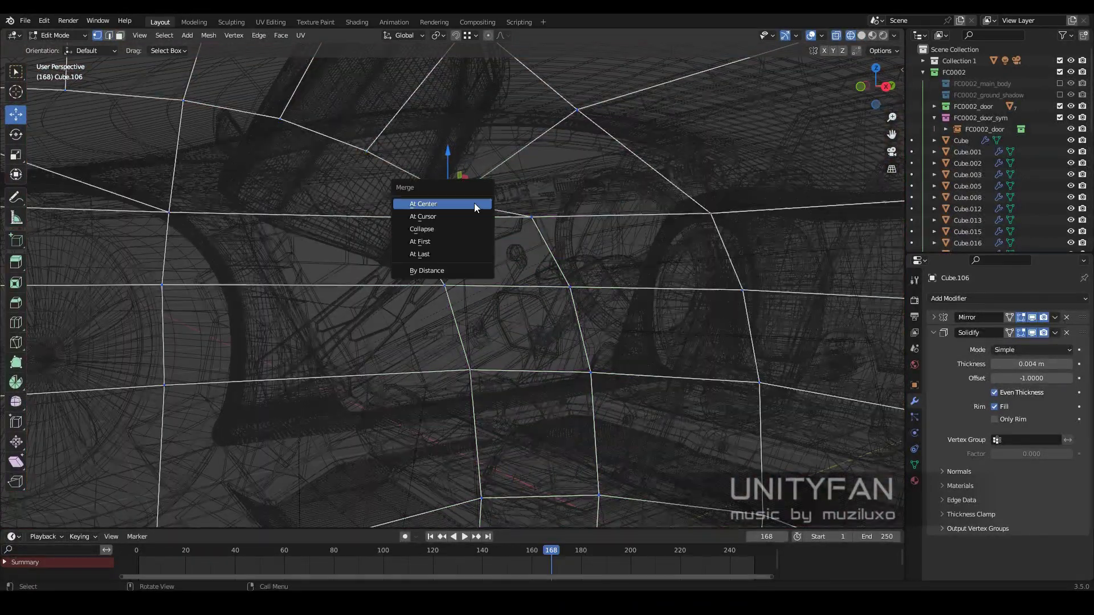
Merge the selected liner vertices At Center and reposition two nearby vertices
{"action": "left_click", "coordinate": [475, 203]}
{"action": "middle_click_drag", "start_coordinate": [474, 203], "coordinate": [214, 312]}
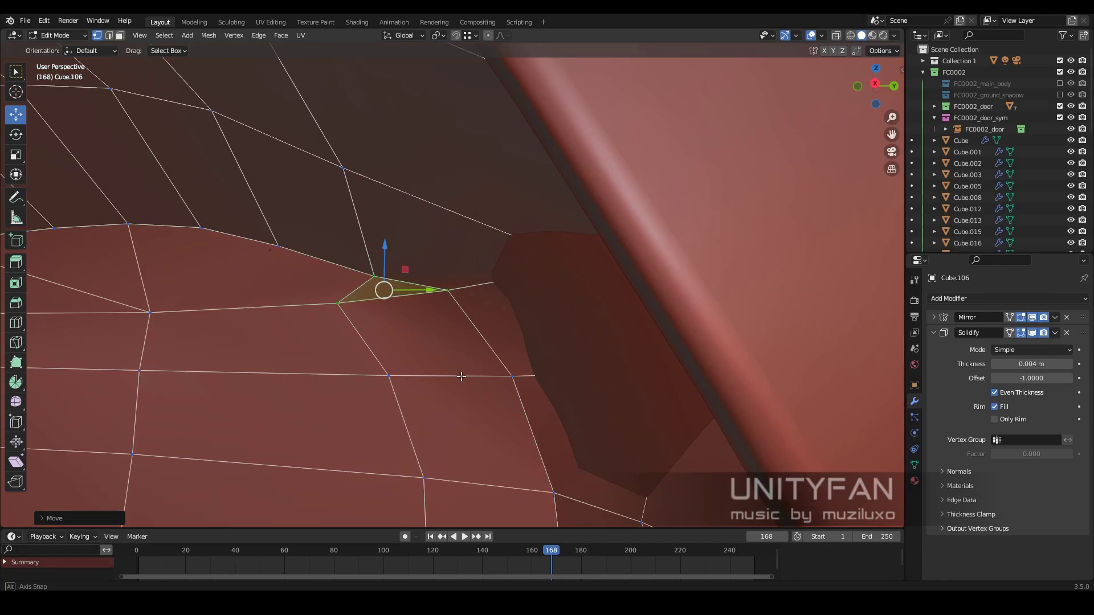
{"action": "middle_click_drag", "start_coordinate": [462, 376], "coordinate": [385, 253]}
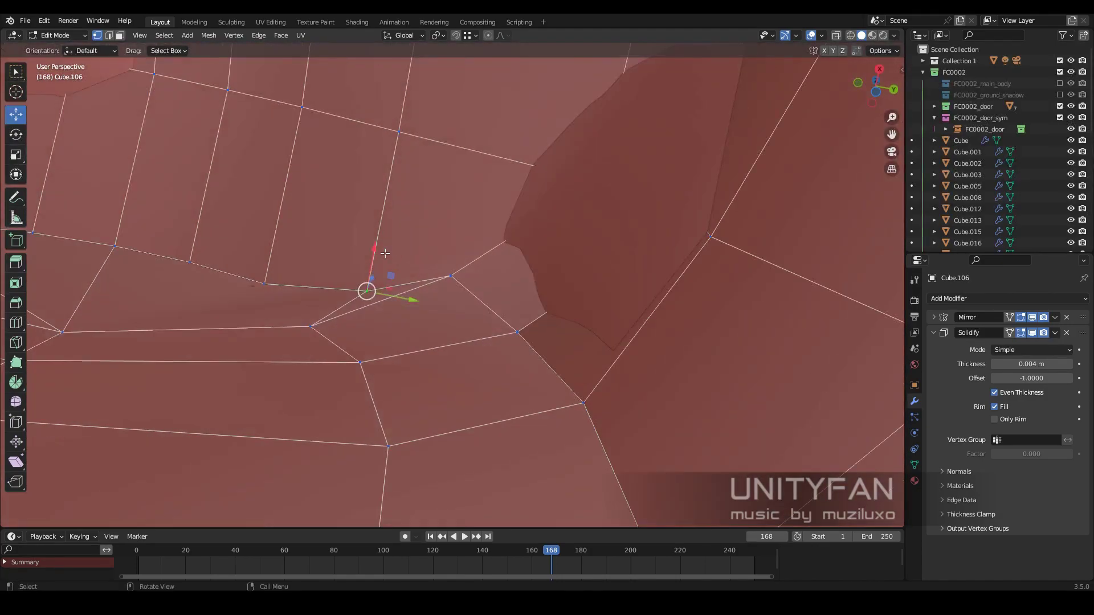
{"action": "left_click", "coordinate": [200, 221]}
{"action": "middle_click_drag", "start_coordinate": [199, 221], "coordinate": [585, 364]}
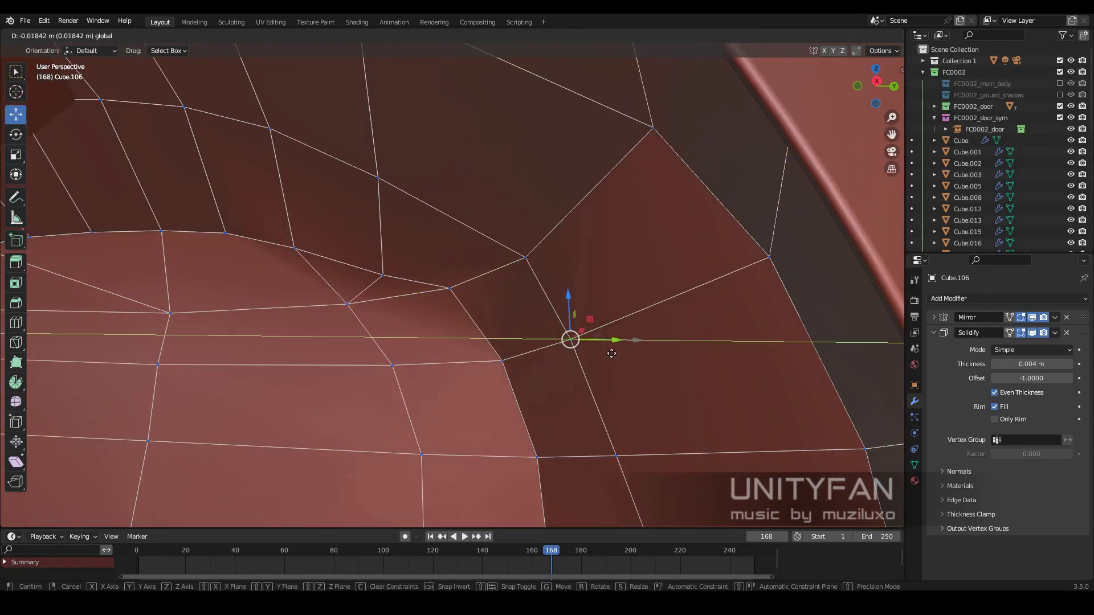
{"action": "left_click", "coordinate": [611, 354]}
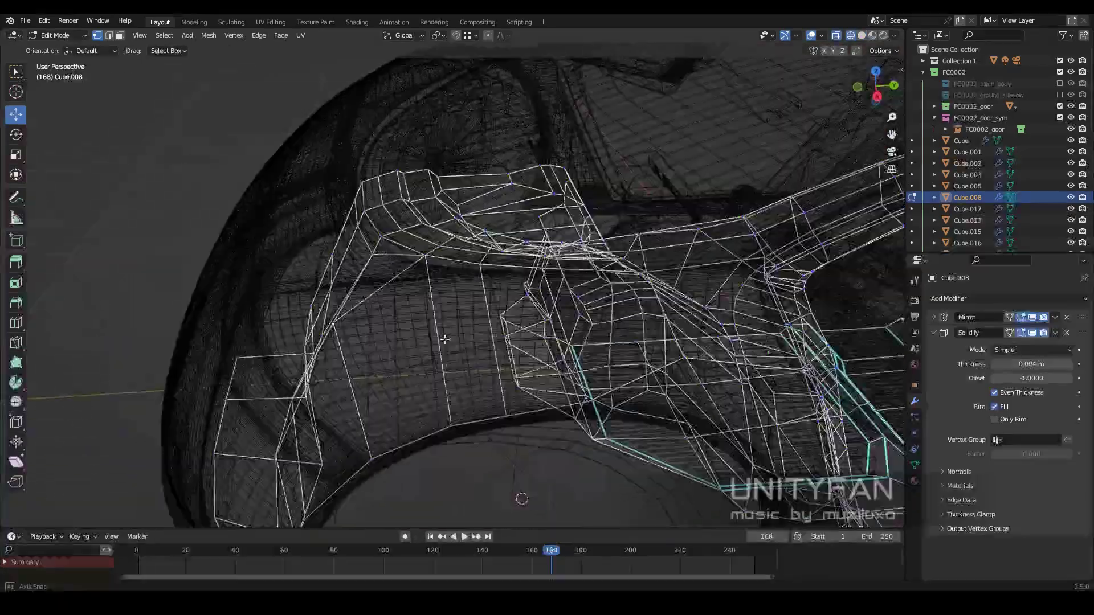
Cut a new edge loop into the Cube.008 body panel beside the door opening
{"action": "mouse_move", "coordinate": [444, 339]}
{"action": "middle_mouse_down"}
{"action": "mouse_move", "coordinate": [473, 376]}
{"action": "mouse_move", "coordinate": [450, 404]}
{"action": "middle_mouse_up"}
{"action": "key", "text": "k"}
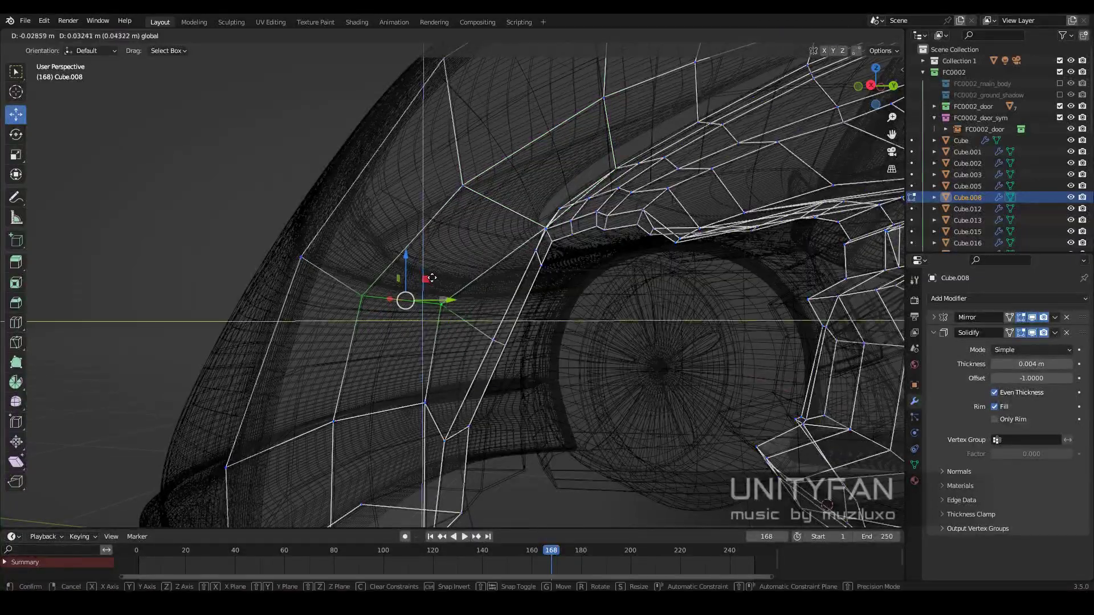
{"action": "left_click", "coordinate": [432, 278]}
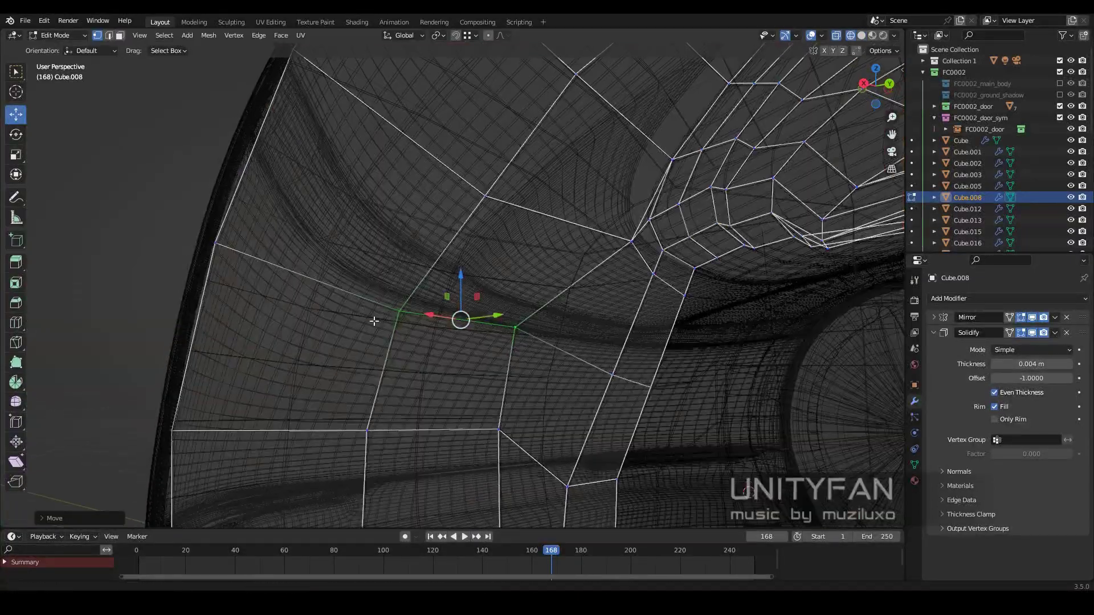
{"action": "middle_click_drag", "start_coordinate": [374, 317], "coordinate": [51, 309]}
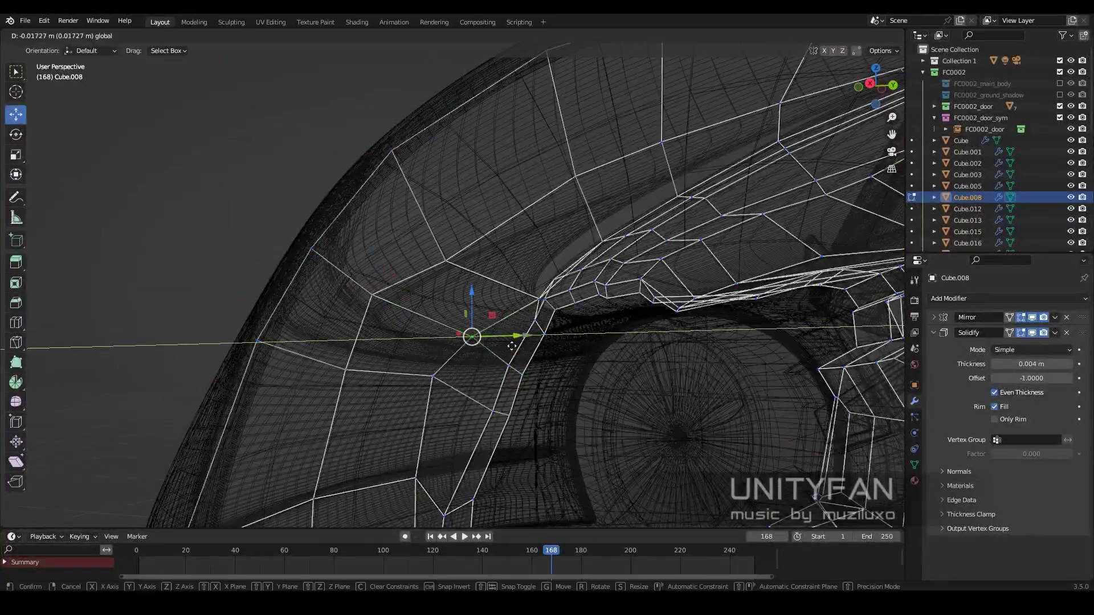
{"action": "left_click", "coordinate": [512, 346]}
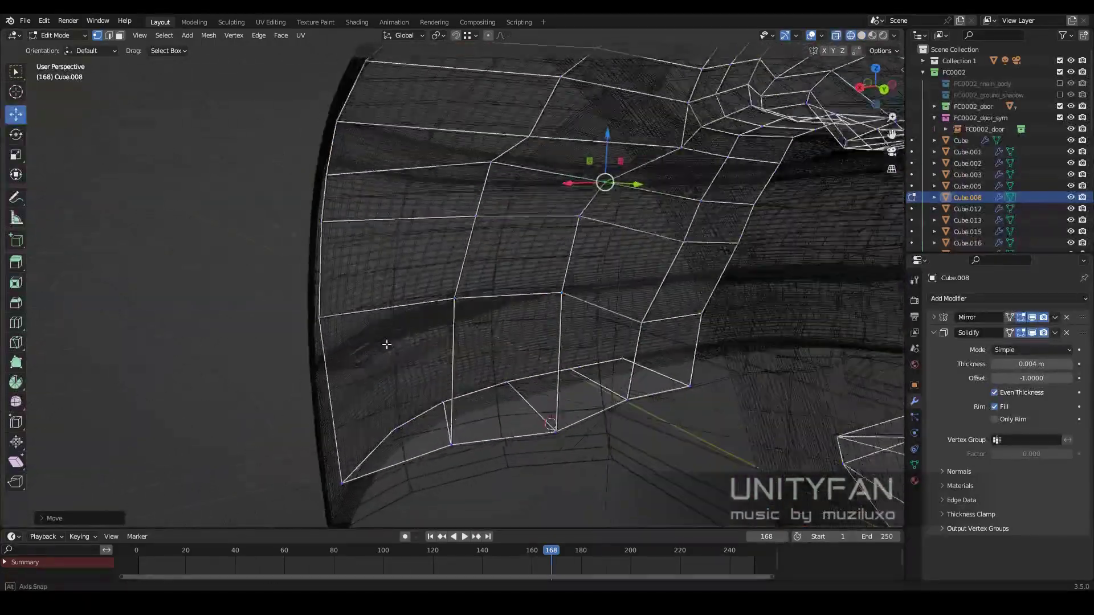
{"action": "middle_click_drag", "start_coordinate": [387, 345], "coordinate": [392, 294]}
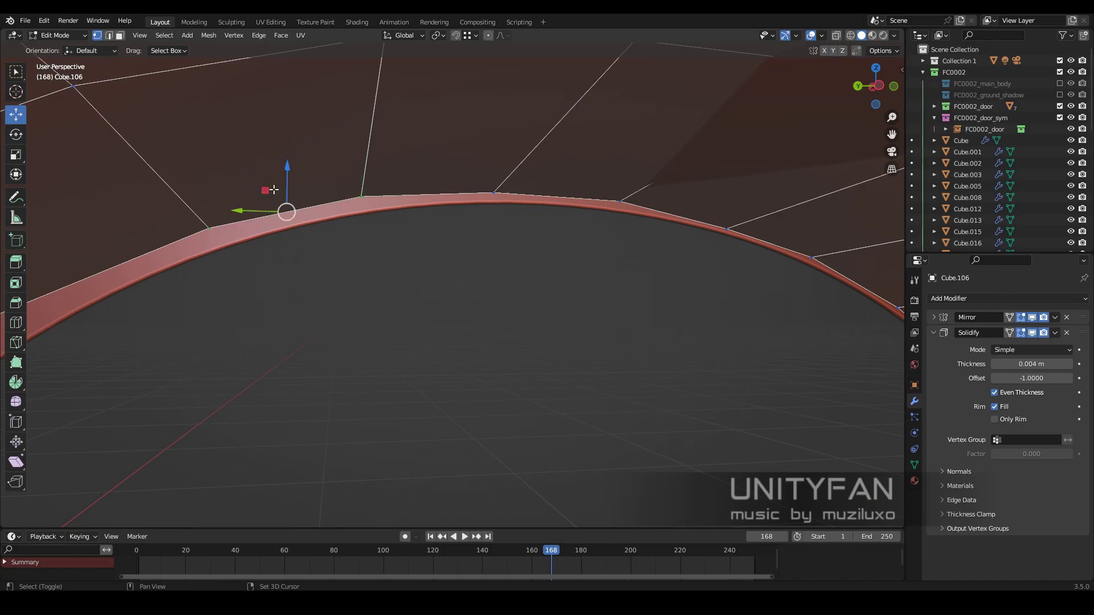
Move a Cube.106 arch vertex along Z to close the remaining gap
{"action": "middle_click_drag", "start_coordinate": [192, 304], "coordinate": [348, 188], "text": "shift"}
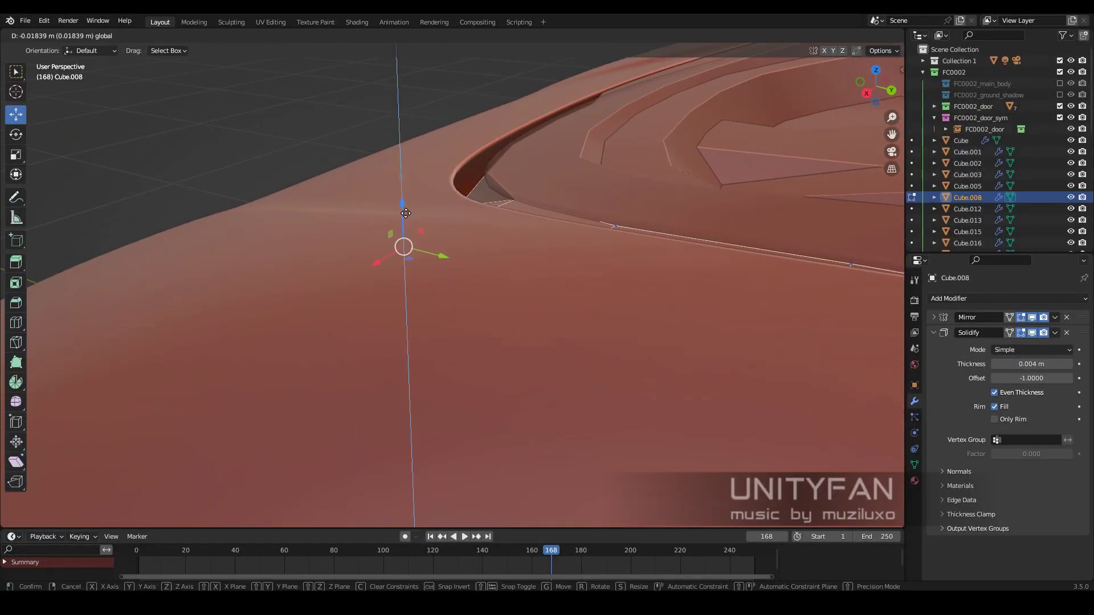
{"action": "left_click", "coordinate": [405, 213]}
{"action": "middle_click_drag", "start_coordinate": [581, 331], "coordinate": [595, 201]}
{"action": "key", "text": "g"}
{"action": "key", "text": "z"}
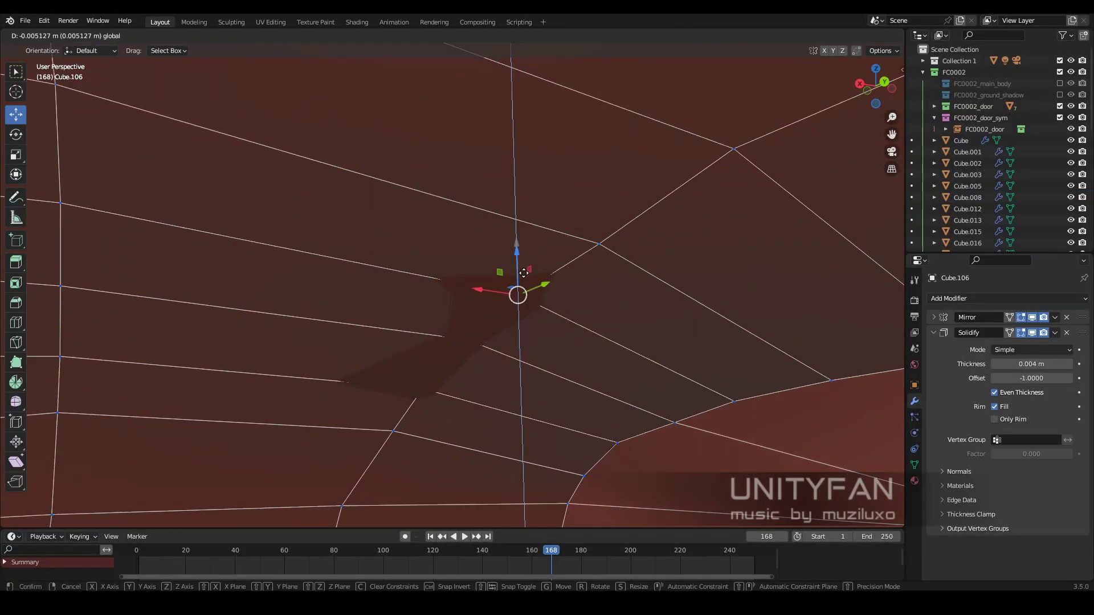
{"action": "scroll", "coordinate": [433, 387], "scroll_direction": "down", "scroll_amount": 5}
{"action": "scroll", "coordinate": [433, 387], "scroll_direction": "down", "scroll_amount": 5}
Return to Object Mode and view the wheel arch in Material Preview
{"action": "key", "text": "ctrl+Tab"}
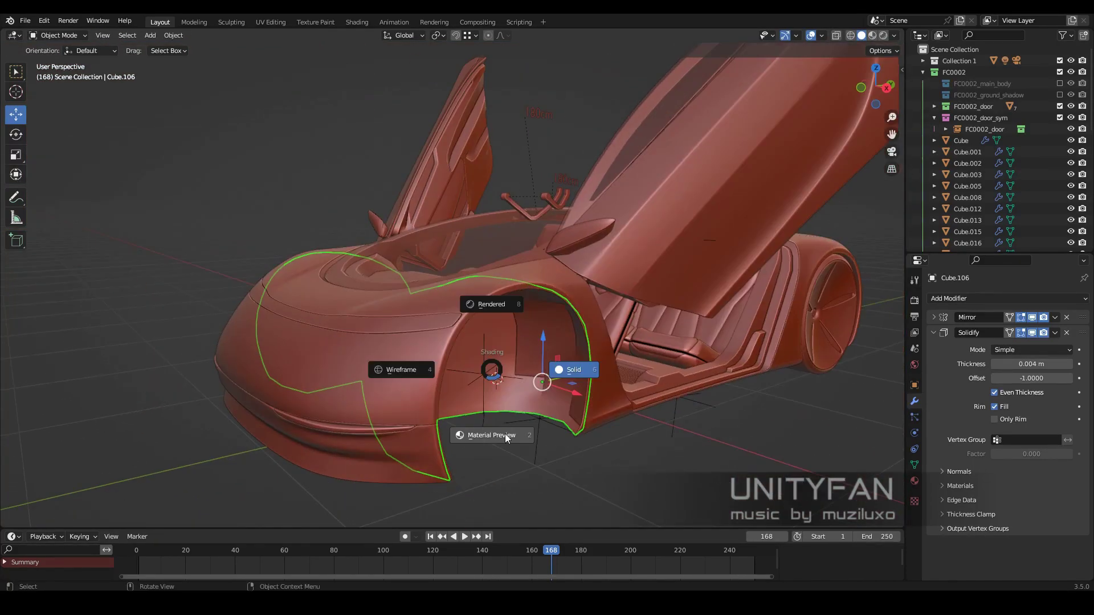
{"action": "left_click", "coordinate": [505, 434]}
{"action": "mouse_move", "coordinate": [528, 351]}
{"action": "middle_mouse_down"}
{"action": "mouse_move", "coordinate": [343, 319]}
{"action": "mouse_move", "coordinate": [431, 324]}
{"action": "middle_mouse_up"}
{"action": "scroll", "coordinate": [430, 342], "scroll_direction": "up", "scroll_amount": 2}
From the side view, duplicate the arch liner over the rear wheel as separate object Cube.107
{"action": "key", "text": "Tab"}
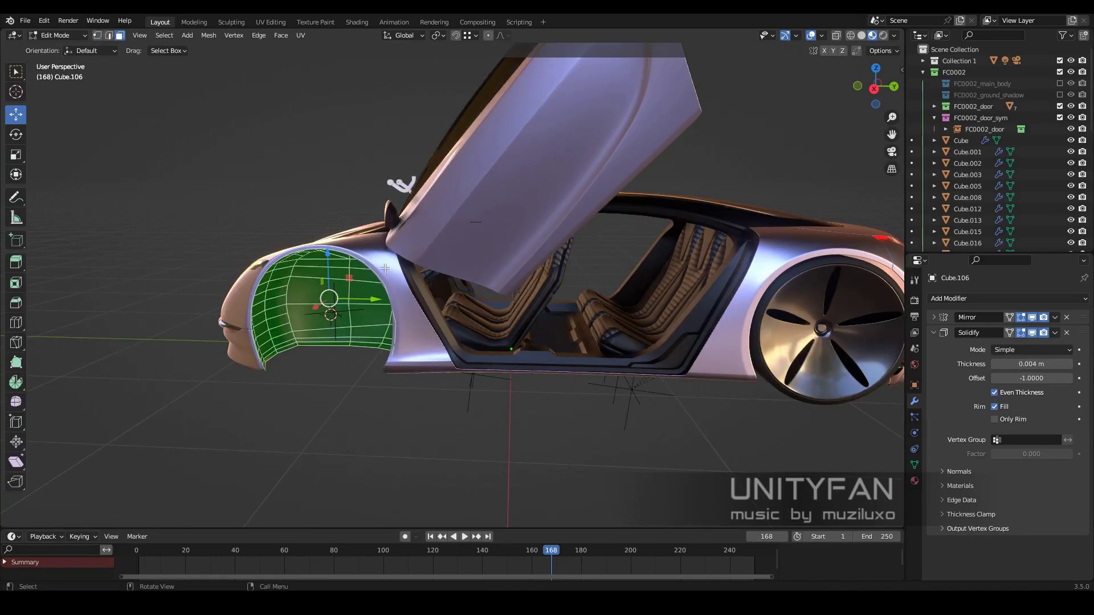
{"action": "key", "text": "KP_3"}
{"action": "scroll", "coordinate": [399, 308], "scroll_direction": "up", "scroll_amount": 3}
{"action": "key", "text": "shift+d"}
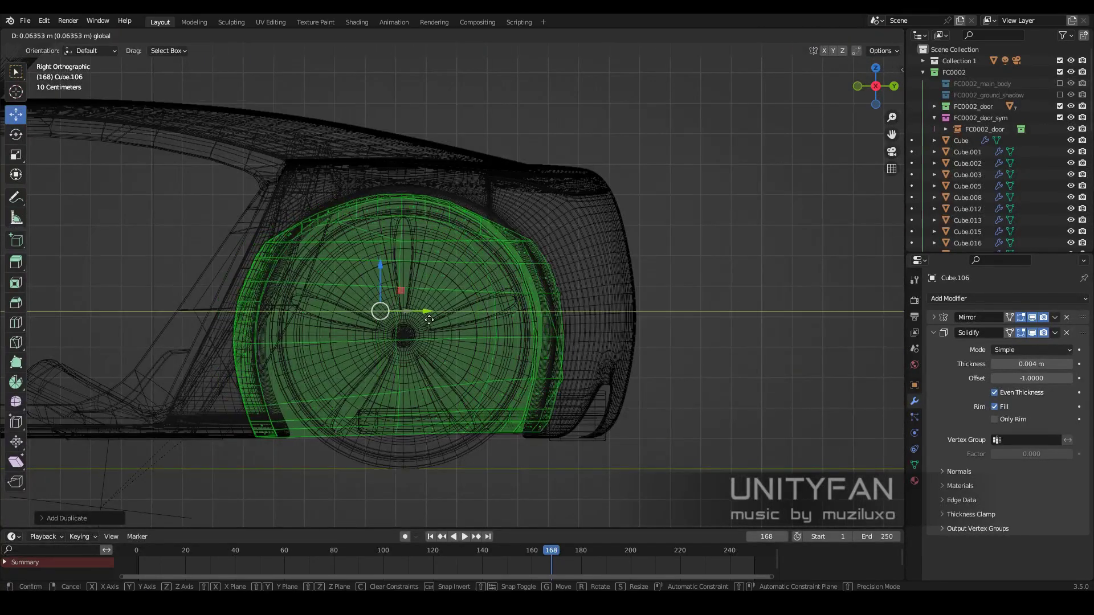
{"action": "key", "text": "shift+z"}
{"action": "mouse_move", "coordinate": [443, 328]}
{"action": "middle_mouse_down"}
{"action": "mouse_move", "coordinate": [439, 293]}
{"action": "mouse_move", "coordinate": [366, 317]}
{"action": "mouse_move", "coordinate": [447, 251]}
{"action": "mouse_move", "coordinate": [417, 274]}
{"action": "mouse_move", "coordinate": [451, 261]}
{"action": "mouse_move", "coordinate": [528, 298]}
{"action": "mouse_move", "coordinate": [392, 269]}
{"action": "mouse_move", "coordinate": [343, 279]}
{"action": "mouse_move", "coordinate": [374, 273]}
{"action": "middle_mouse_up"}
{"action": "key", "text": "Tab"}
{"action": "key", "text": "Tab"}
Select a vertex on the Cube.107 rear arch edge and centre the view on it
{"action": "key", "text": "shift+z"}
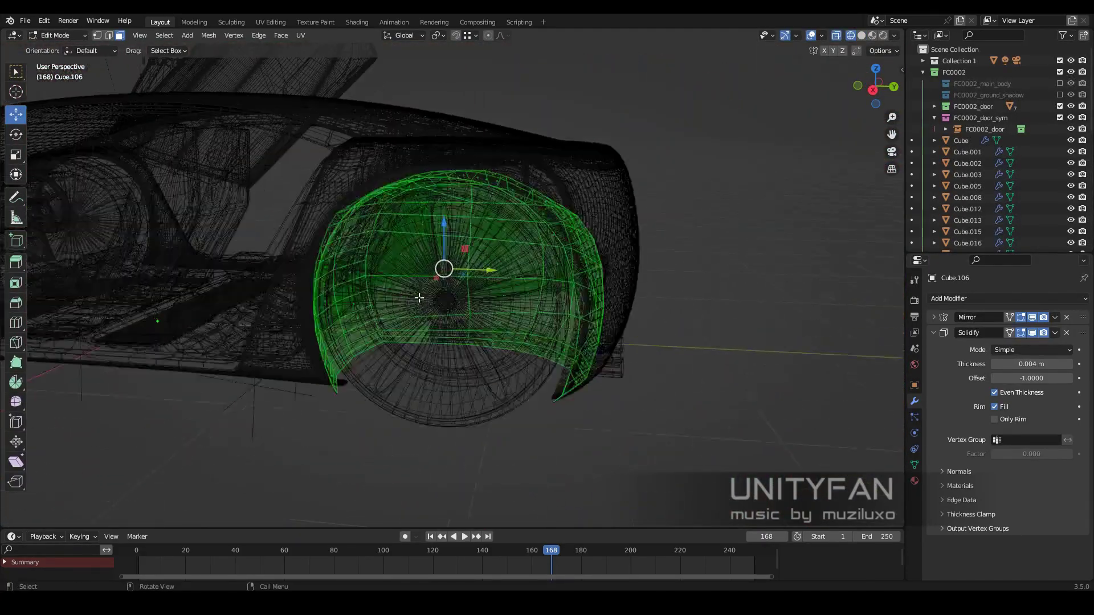
{"action": "scroll", "coordinate": [457, 308], "scroll_direction": "up", "scroll_amount": 3}
{"action": "key", "text": "shift+z"}
{"action": "mouse_move", "coordinate": [457, 309]}
{"action": "middle_mouse_down"}
{"action": "mouse_move", "coordinate": [374, 298]}
{"action": "mouse_move", "coordinate": [472, 332]}
{"action": "mouse_move", "coordinate": [512, 249]}
{"action": "middle_mouse_up"}
{"action": "scroll", "coordinate": [471, 332], "scroll_direction": "up", "scroll_amount": 3}
{"action": "left_click", "coordinate": [475, 205]}
{"action": "key", "text": "KP_Decimal"}
{"action": "middle_click_drag", "start_coordinate": [475, 205], "coordinate": [468, 272]}
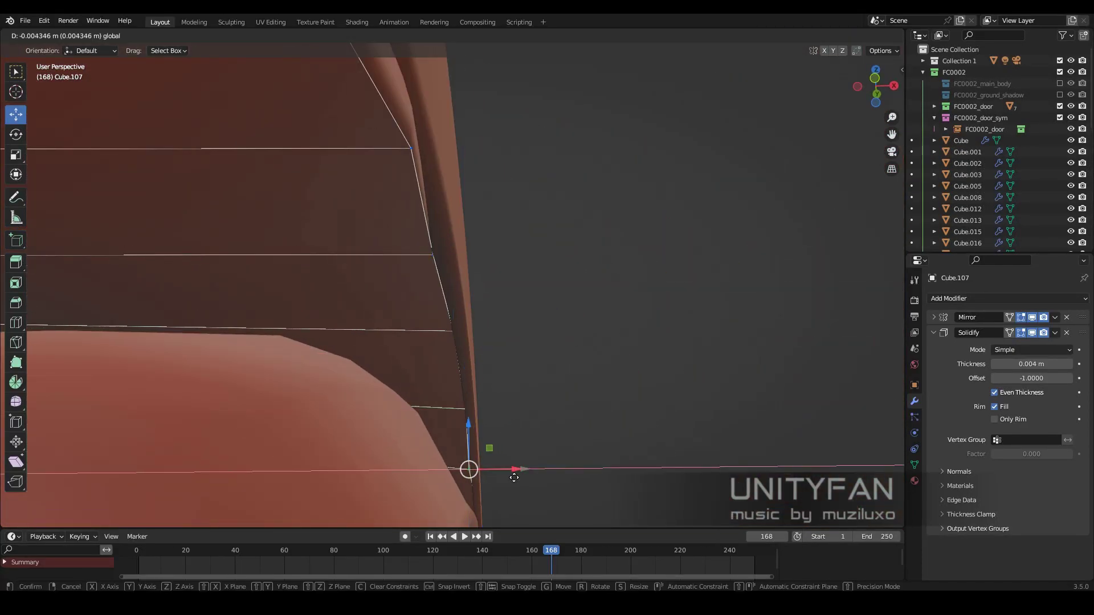
Select the edge strip along the rear arch and move it into place
{"action": "left_click", "coordinate": [514, 478]}
{"action": "mouse_move", "coordinate": [514, 478]}
{"action": "middle_mouse_down"}
{"action": "mouse_move", "coordinate": [364, 397]}
{"action": "mouse_move", "coordinate": [412, 367]}
{"action": "mouse_move", "coordinate": [525, 347]}
{"action": "mouse_move", "coordinate": [472, 291]}
{"action": "mouse_move", "coordinate": [538, 298]}
{"action": "middle_mouse_up"}
{"action": "left_click", "coordinate": [414, 366]}
{"action": "left_click", "coordinate": [472, 291], "text": "ctrl"}
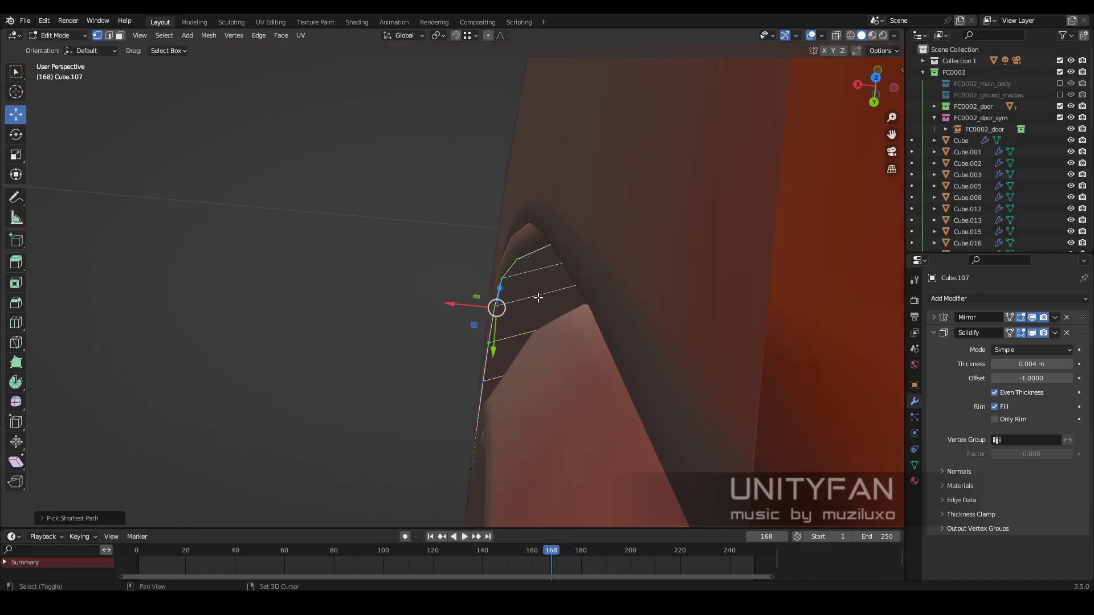
{"action": "key", "text": "g"}
{"action": "left_click", "coordinate": [516, 260]}
{"action": "mouse_move", "coordinate": [515, 260]}
{"action": "middle_mouse_down"}
{"action": "mouse_move", "coordinate": [459, 268]}
{"action": "mouse_move", "coordinate": [451, 311]}
{"action": "middle_mouse_up"}
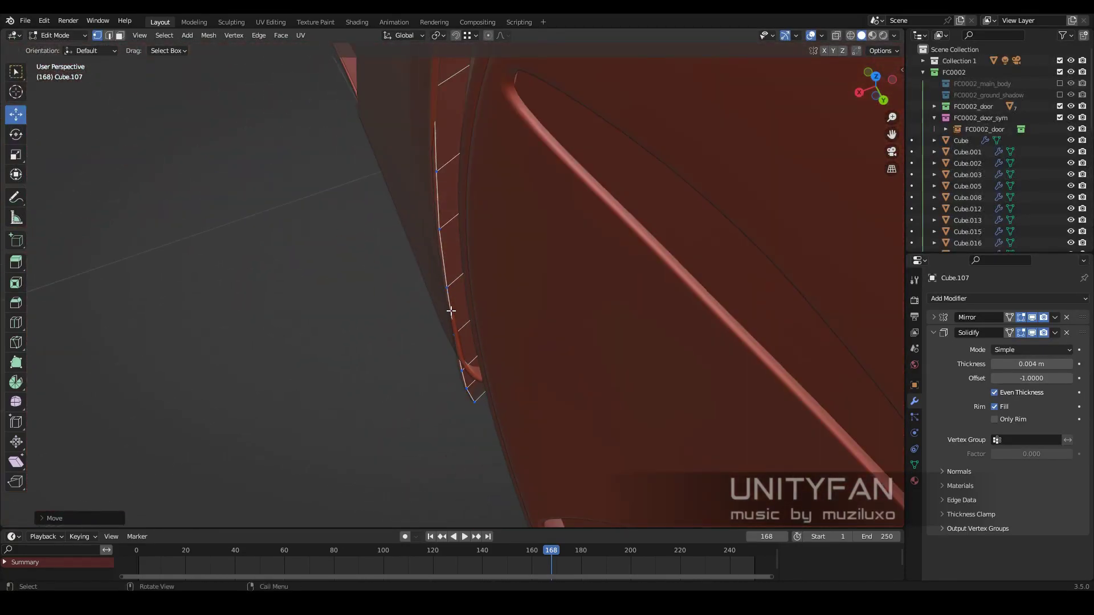
{"action": "left_click", "coordinate": [406, 456]}
Move further Cube.107 vertices to tighten the arch edge against the body
{"action": "mouse_move", "coordinate": [407, 456]}
{"action": "middle_mouse_down"}
{"action": "mouse_move", "coordinate": [503, 446]}
{"action": "mouse_move", "coordinate": [362, 313]}
{"action": "middle_mouse_up"}
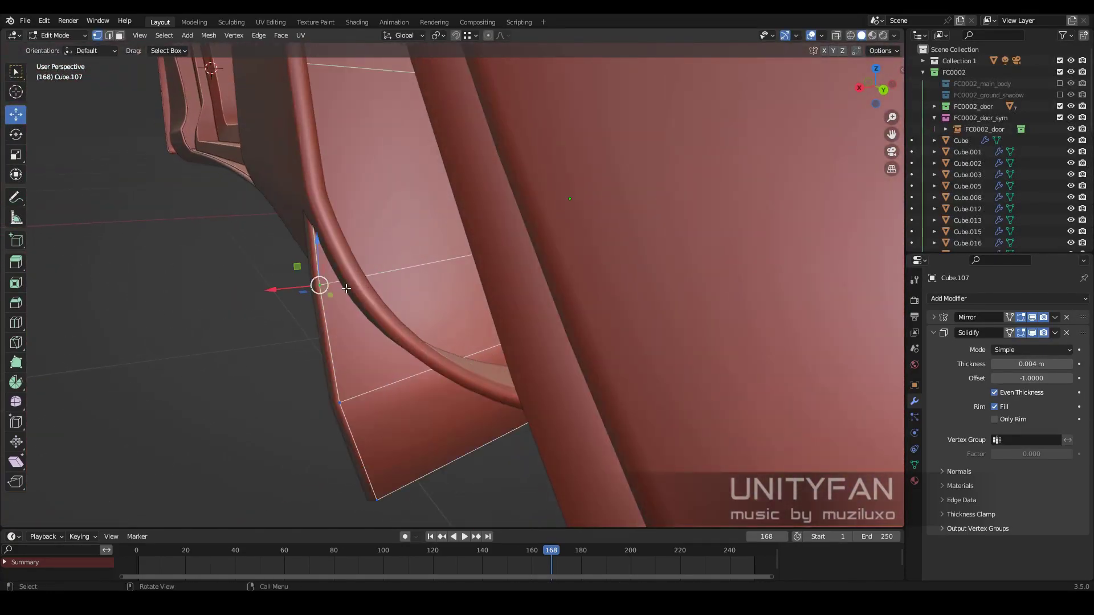
{"action": "scroll", "coordinate": [508, 348], "scroll_direction": "up", "scroll_amount": 3}
{"action": "mouse_move", "coordinate": [509, 347]}
{"action": "middle_mouse_down"}
{"action": "mouse_move", "coordinate": [433, 364]}
{"action": "mouse_move", "coordinate": [342, 350]}
{"action": "mouse_move", "coordinate": [410, 393]}
{"action": "middle_mouse_up"}
{"action": "key", "text": "g"}
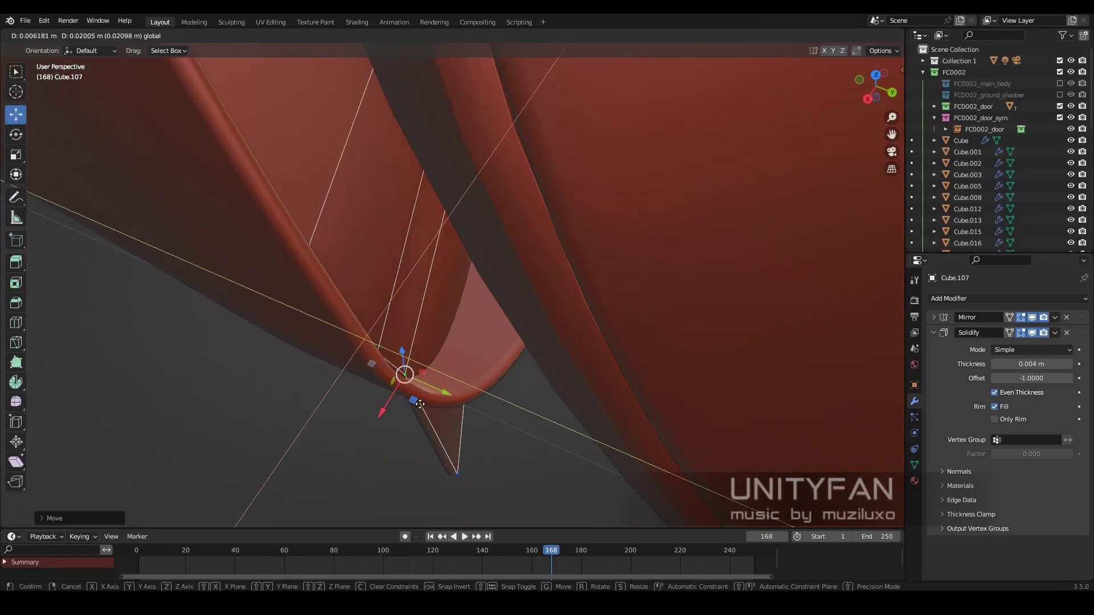
{"action": "left_click", "coordinate": [494, 391]}
{"action": "mouse_move", "coordinate": [494, 391]}
{"action": "middle_mouse_down"}
{"action": "mouse_move", "coordinate": [435, 276]}
{"action": "mouse_move", "coordinate": [456, 281]}
{"action": "mouse_move", "coordinate": [445, 453]}
{"action": "middle_mouse_up"}
{"action": "left_click", "coordinate": [485, 295]}
{"action": "mouse_move", "coordinate": [486, 295]}
{"action": "middle_mouse_down"}
{"action": "mouse_move", "coordinate": [420, 239]}
{"action": "mouse_move", "coordinate": [428, 320]}
{"action": "mouse_move", "coordinate": [442, 276]}
{"action": "mouse_move", "coordinate": [422, 286]}
{"action": "mouse_move", "coordinate": [399, 239]}
{"action": "mouse_move", "coordinate": [393, 319]}
{"action": "mouse_move", "coordinate": [411, 297]}
{"action": "middle_mouse_up"}
Slide a vertex along X and within a constrained plane toward the body edge
{"action": "left_click_drag", "start_coordinate": [410, 297], "coordinate": [401, 313]}
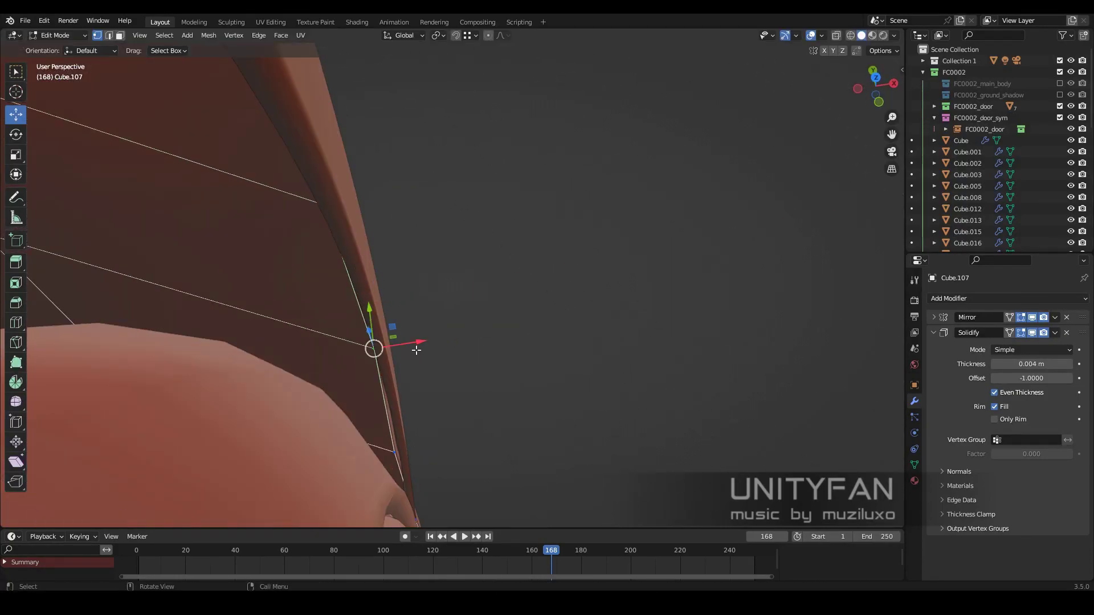
{"action": "mouse_move", "coordinate": [417, 350]}
{"action": "middle_mouse_down"}
{"action": "mouse_move", "coordinate": [469, 425]}
{"action": "mouse_move", "coordinate": [491, 349]}
{"action": "middle_mouse_up"}
{"action": "left_click_drag", "start_coordinate": [491, 350], "coordinate": [490, 320]}
{"action": "middle_click_drag", "start_coordinate": [490, 320], "coordinate": [393, 231]}
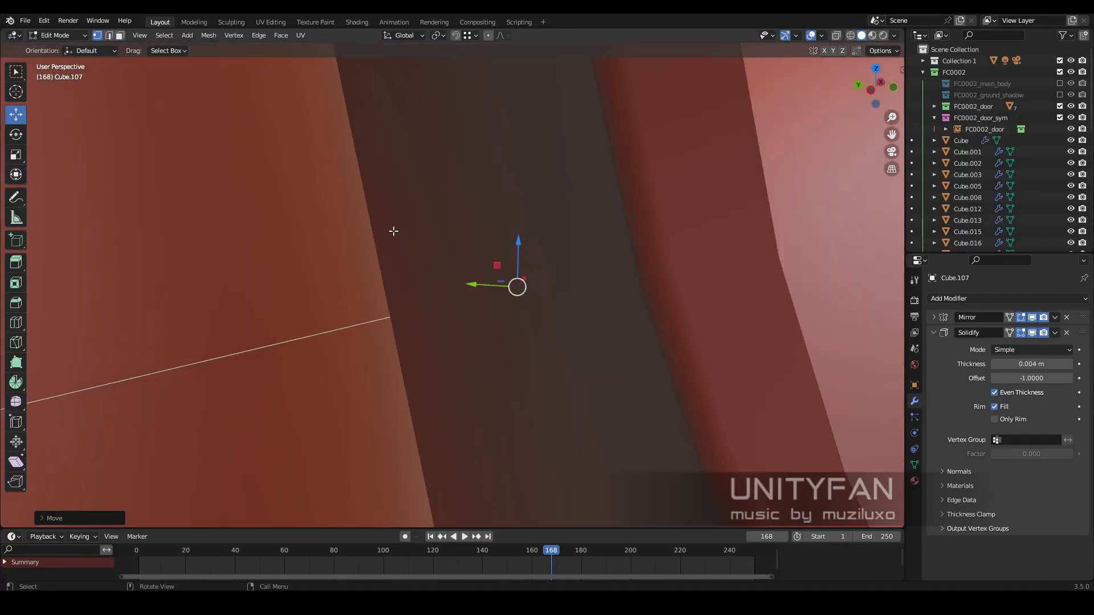
{"action": "scroll", "coordinate": [394, 231], "scroll_direction": "down", "scroll_amount": 5}
{"action": "key", "text": "shift+z"}
{"action": "key", "text": "shift+z"}
{"action": "left_click_drag", "start_coordinate": [513, 302], "coordinate": [516, 311]}
{"action": "mouse_move", "coordinate": [516, 311]}
{"action": "middle_mouse_down"}
{"action": "mouse_move", "coordinate": [440, 281]}
{"action": "mouse_move", "coordinate": [421, 330]}
{"action": "middle_mouse_up"}
{"action": "left_click_drag", "start_coordinate": [386, 320], "coordinate": [391, 322]}
Box-select the floor faces under the arch in X-ray and scale them
{"action": "scroll", "coordinate": [390, 322], "scroll_direction": "down", "scroll_amount": 5}
{"action": "mouse_move", "coordinate": [390, 322]}
{"action": "middle_mouse_down"}
{"action": "mouse_move", "coordinate": [367, 256]}
{"action": "mouse_move", "coordinate": [377, 384]}
{"action": "mouse_move", "coordinate": [445, 398]}
{"action": "middle_mouse_up"}
{"action": "scroll", "coordinate": [367, 256], "scroll_direction": "up", "scroll_amount": 5}
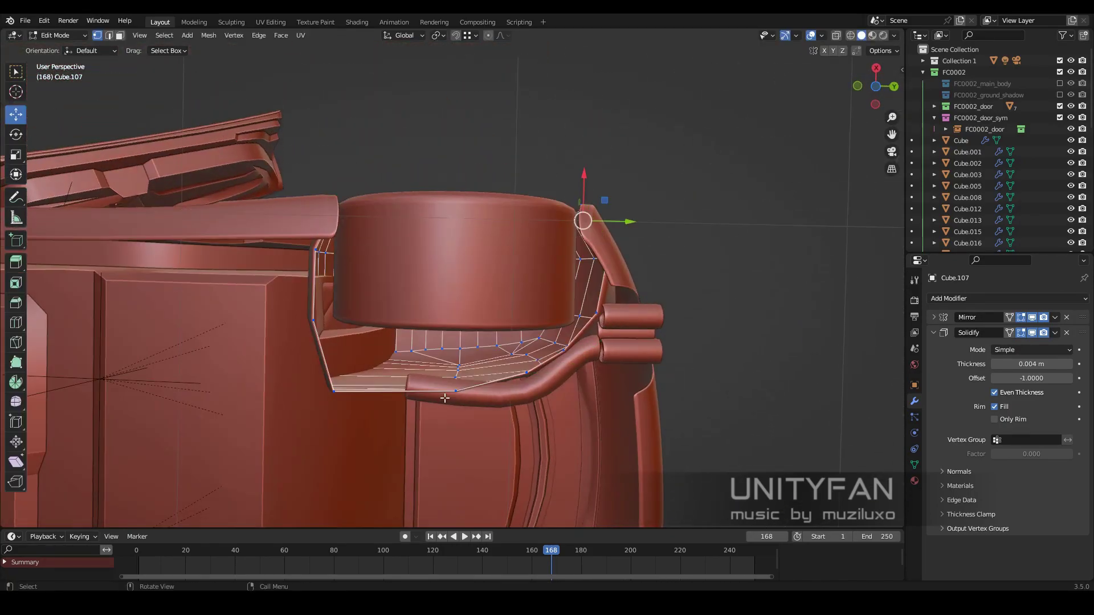
{"action": "key", "text": "shift+z"}
{"action": "left_click_drag", "start_coordinate": [217, 341], "coordinate": [616, 416]}
{"action": "key", "text": "shift+z"}
{"action": "middle_click_drag", "start_coordinate": [410, 368], "coordinate": [444, 384]}
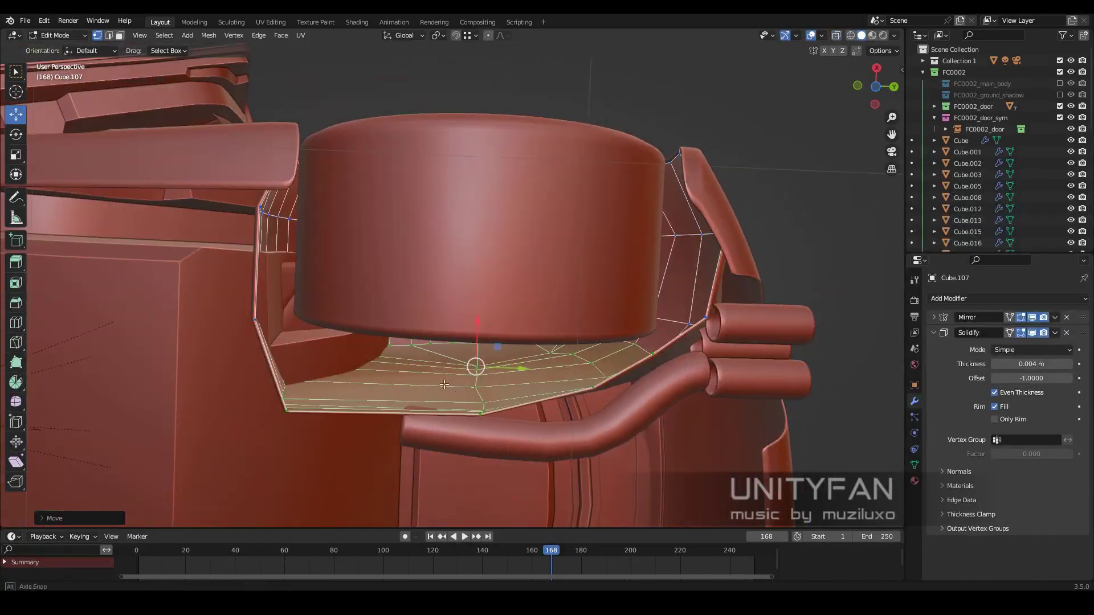
{"action": "key", "text": "shift+z"}
{"action": "key", "text": "s"}
{"action": "key", "text": "shift+z"}
In the right side view, select the arch's corner vertex in wireframe
{"action": "middle_click_drag", "start_coordinate": [485, 323], "coordinate": [439, 298]}
{"action": "scroll", "coordinate": [439, 298], "scroll_direction": "up", "scroll_amount": 4}
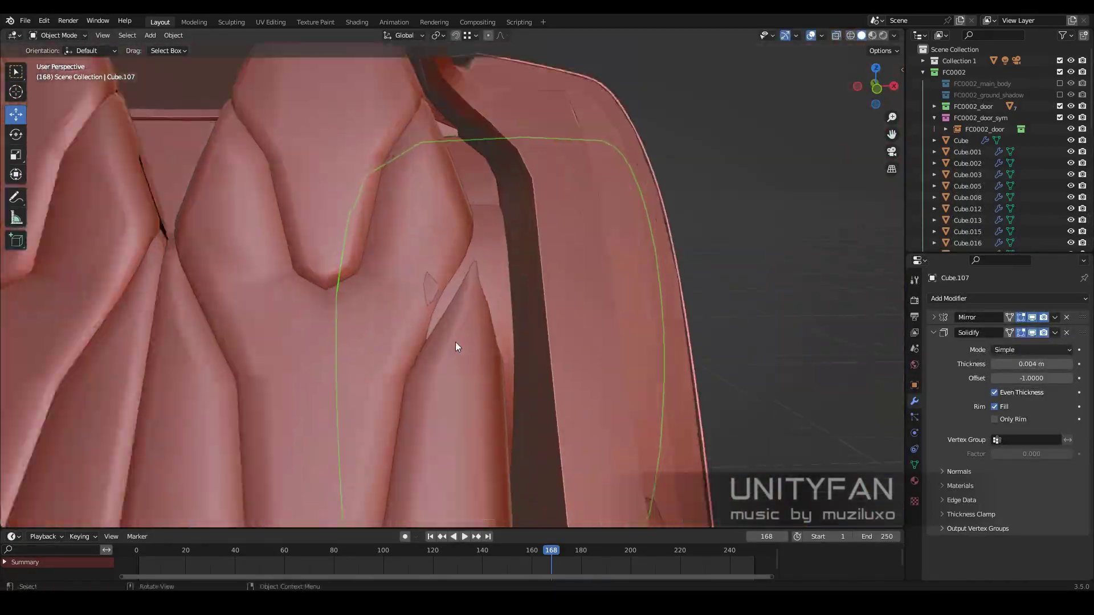
{"action": "middle_click_drag", "start_coordinate": [457, 346], "coordinate": [444, 319]}
{"action": "key", "text": "KP_3"}
{"action": "key", "text": "shift+z"}
{"action": "scroll", "coordinate": [342, 321], "scroll_direction": "up", "scroll_amount": 4}
{"action": "left_click", "coordinate": [406, 252]}
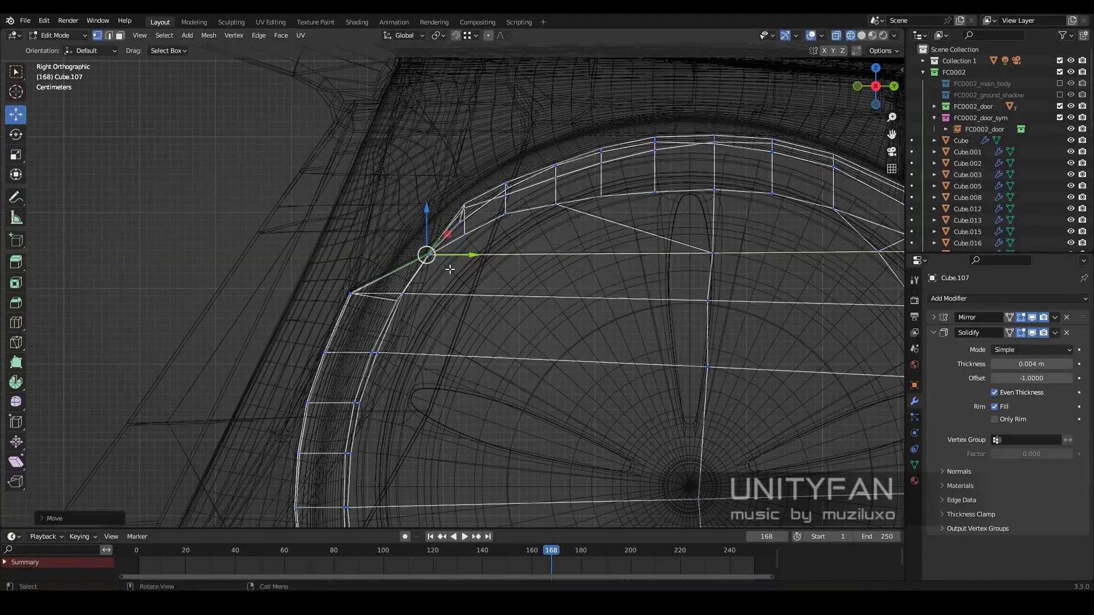
{"action": "scroll", "coordinate": [443, 310], "scroll_direction": "up", "scroll_amount": 1}
{"action": "scroll", "coordinate": [447, 256], "scroll_direction": "up", "scroll_amount": 1}
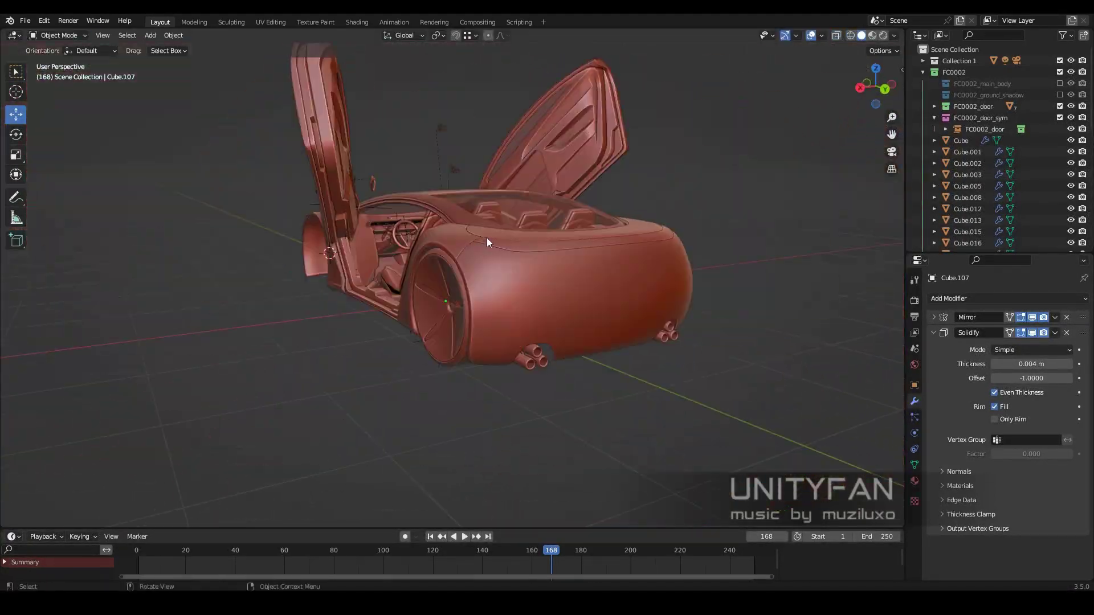
Orbit into the cabin and stop the animation at frame 187
{"action": "mouse_move", "coordinate": [371, 358]}
{"action": "middle_mouse_down"}
{"action": "mouse_move", "coordinate": [535, 362]}
{"action": "mouse_move", "coordinate": [484, 363]}
{"action": "middle_mouse_up"}
{"action": "scroll", "coordinate": [483, 363], "scroll_direction": "up", "scroll_amount": 5}
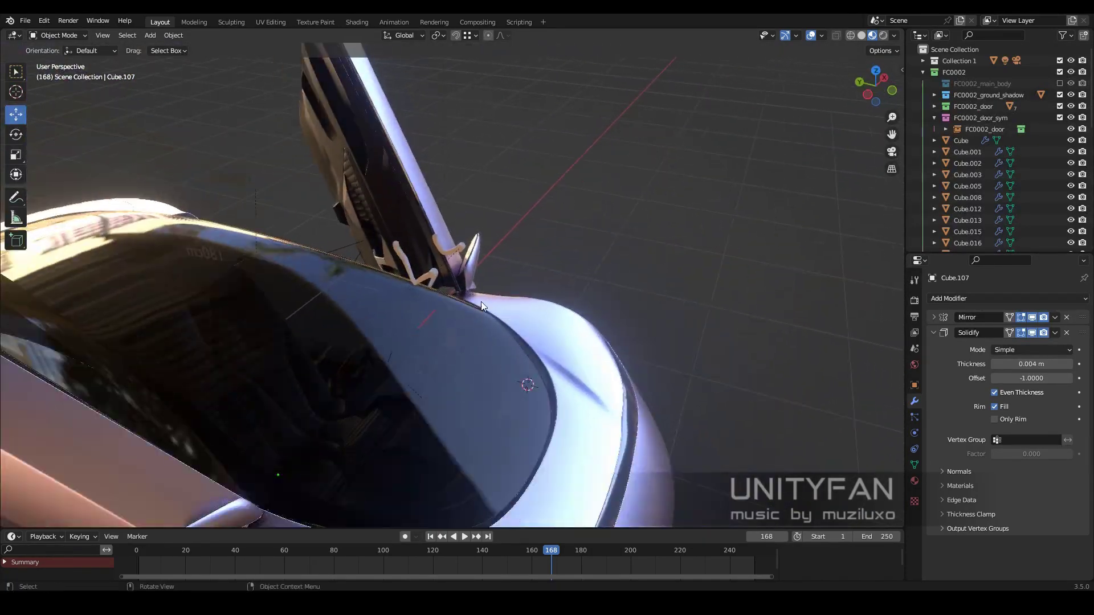
{"action": "scroll", "coordinate": [481, 302], "scroll_direction": "up", "scroll_amount": 5}
{"action": "middle_click_drag", "start_coordinate": [562, 331], "coordinate": [559, 550]}
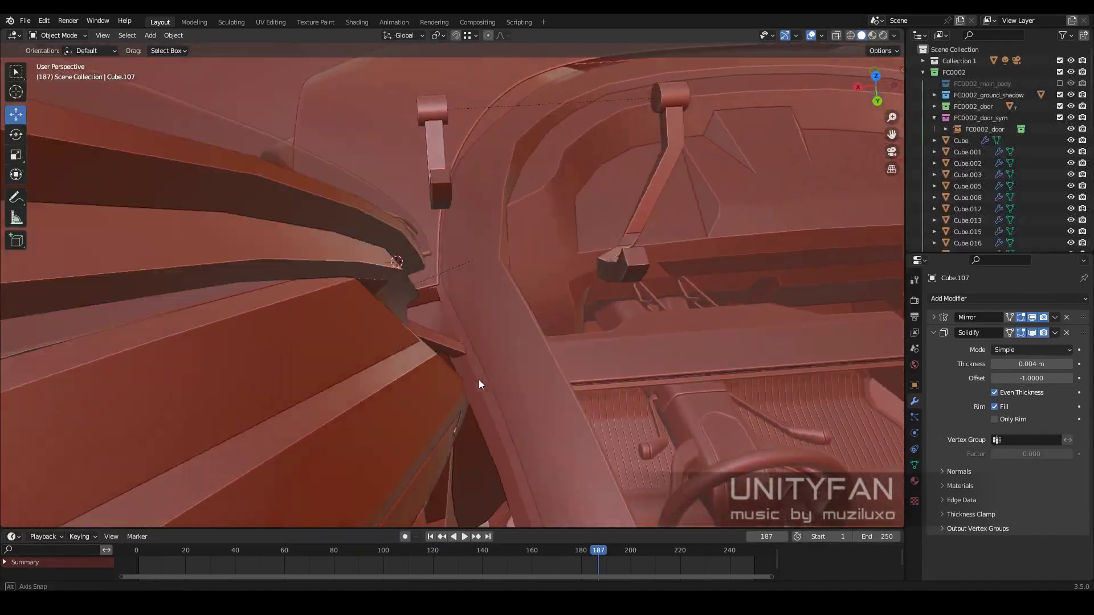
{"action": "mouse_move", "coordinate": [479, 380]}
{"action": "middle_mouse_down"}
{"action": "mouse_move", "coordinate": [434, 269]}
{"action": "mouse_move", "coordinate": [402, 299]}
{"action": "middle_mouse_up"}
{"action": "key", "text": "space"}
Merge the gapped corner vertices of panel Cube.247 At Last
{"action": "left_click", "coordinate": [257, 385]}
{"action": "key", "text": "Tab"}
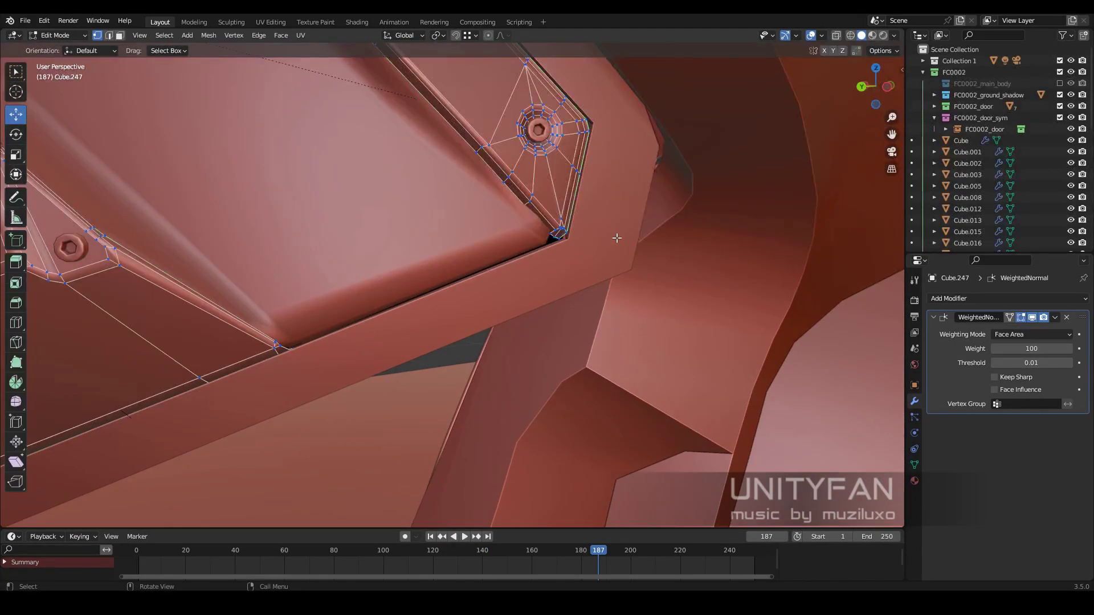
{"action": "scroll", "coordinate": [528, 293], "scroll_direction": "up", "scroll_amount": 5}
{"action": "left_click", "coordinate": [524, 295]}
{"action": "scroll", "coordinate": [464, 292], "scroll_direction": "down", "scroll_amount": 5}
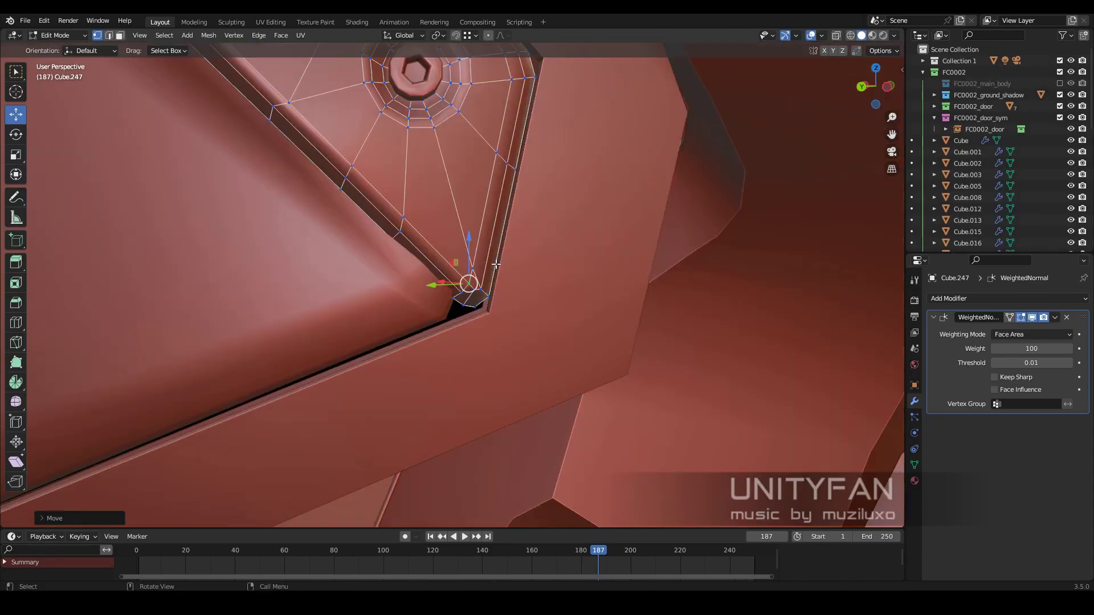
{"action": "key", "text": "Tab"}
Tweak the Cube.008 body panel edges in Edit Mode near the door pillar
{"action": "middle_click_drag", "start_coordinate": [576, 285], "coordinate": [414, 320]}
{"action": "left_click", "coordinate": [540, 145]}
{"action": "key", "text": "Tab"}
{"action": "middle_click_drag", "start_coordinate": [540, 145], "coordinate": [433, 114]}
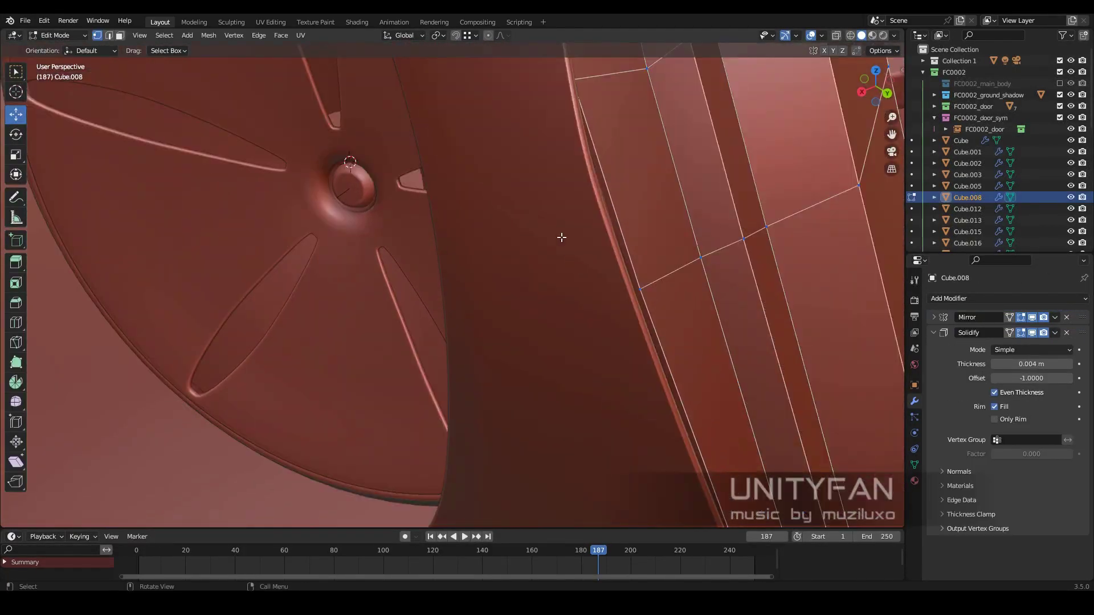
{"action": "scroll", "coordinate": [401, 78], "scroll_direction": "up", "scroll_amount": 4}
{"action": "mouse_move", "coordinate": [461, 332]}
{"action": "middle_mouse_down"}
{"action": "mouse_move", "coordinate": [501, 285]}
{"action": "mouse_move", "coordinate": [512, 317]}
{"action": "mouse_move", "coordinate": [563, 290]}
{"action": "mouse_move", "coordinate": [548, 324]}
{"action": "middle_mouse_up"}
{"action": "scroll", "coordinate": [501, 285], "scroll_direction": "down", "scroll_amount": 4}
{"action": "key", "text": "Tab"}
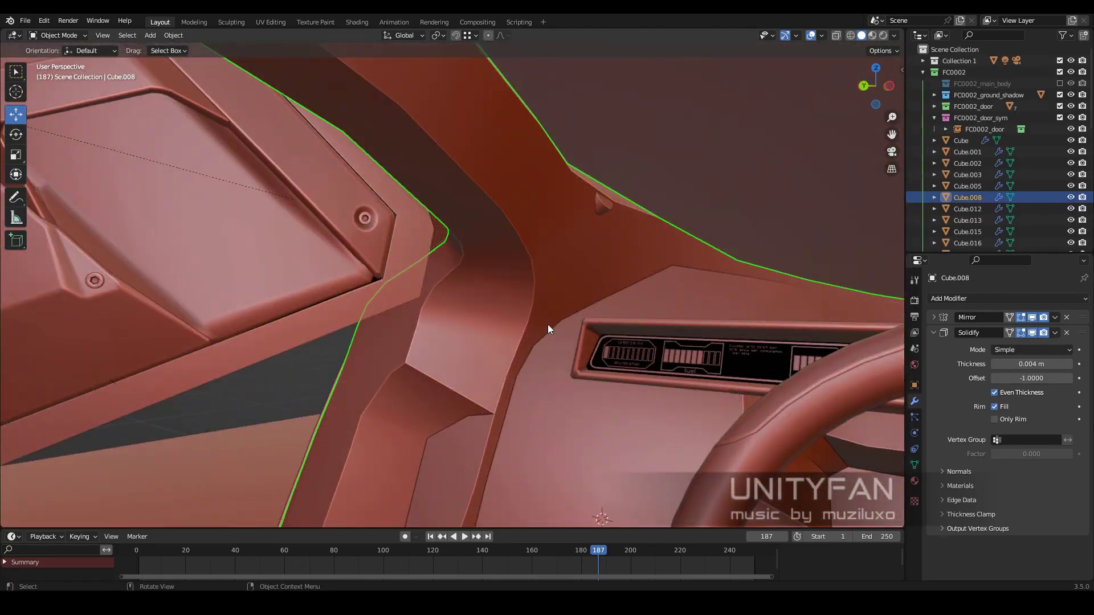
Select the bent hinge arm Cylinder.013 and edit it, framing the selected face
{"action": "left_click", "coordinate": [606, 215]}
{"action": "mouse_move", "coordinate": [606, 215]}
{"action": "middle_mouse_down"}
{"action": "mouse_move", "coordinate": [688, 207]}
{"action": "mouse_move", "coordinate": [611, 289]}
{"action": "mouse_move", "coordinate": [443, 323]}
{"action": "middle_mouse_up"}
{"action": "left_click", "coordinate": [688, 207]}
{"action": "key", "text": "Tab"}
{"action": "key", "text": "KP_Decimal"}
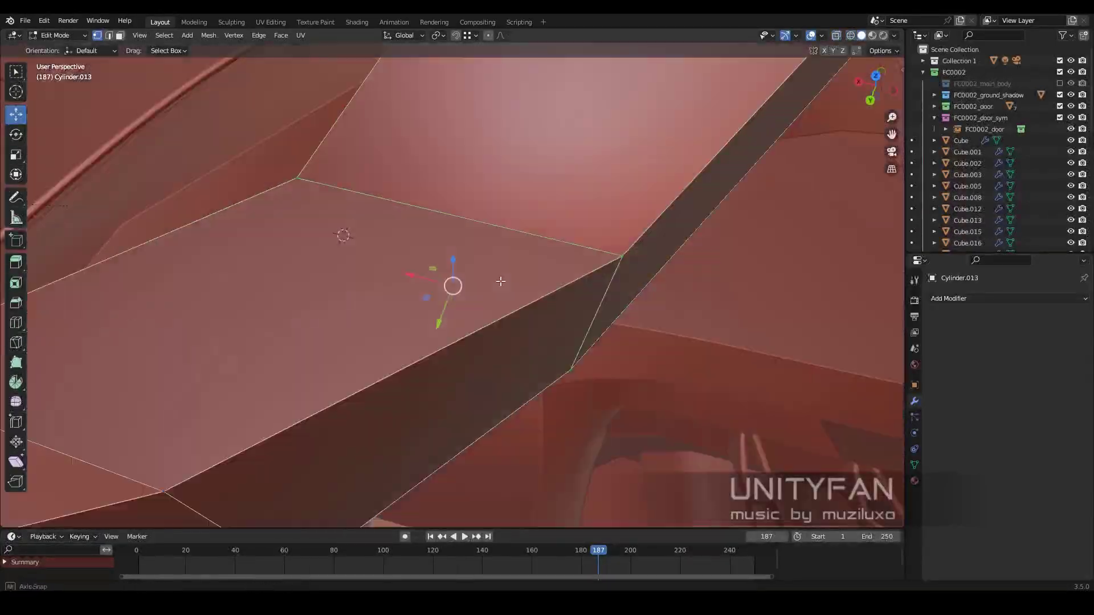
Inspect the hinge arm's selected face from a new angle, toggling see-through display
{"action": "scroll", "coordinate": [342, 235], "scroll_direction": "down", "scroll_amount": 5}
{"action": "mouse_move", "coordinate": [557, 171]}
{"action": "middle_mouse_down"}
{"action": "mouse_move", "coordinate": [151, 233]}
{"action": "mouse_move", "coordinate": [420, 308]}
{"action": "middle_mouse_up"}
{"action": "key", "text": "alt+z"}
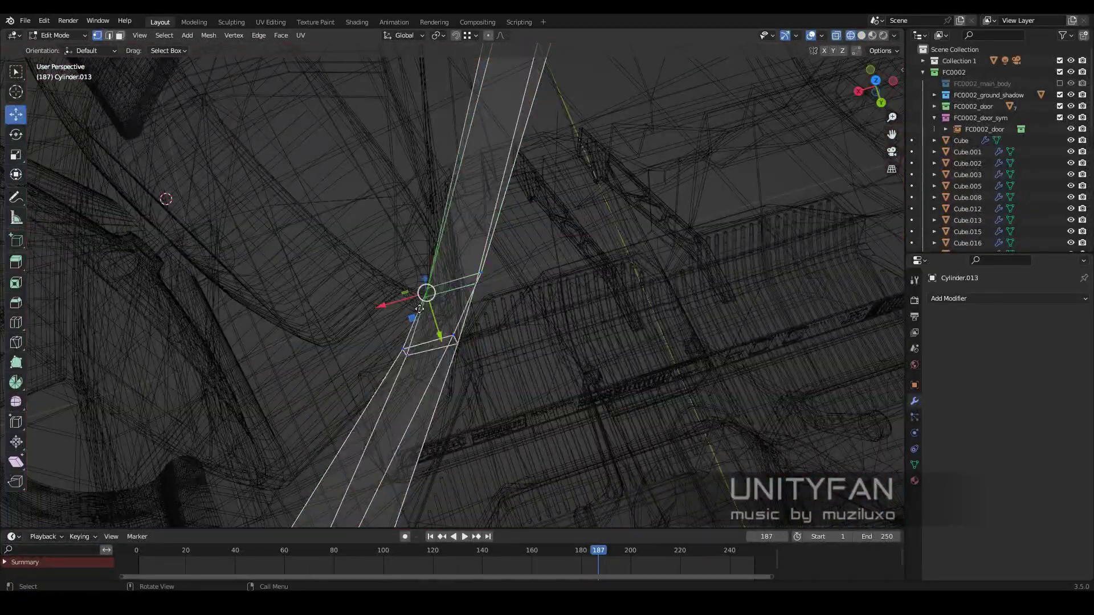
{"action": "key", "text": "Tab"}
{"action": "key", "text": "shift+z"}
{"action": "mouse_move", "coordinate": [449, 375]}
{"action": "middle_mouse_down"}
{"action": "mouse_move", "coordinate": [497, 267]}
{"action": "mouse_move", "coordinate": [463, 198]}
{"action": "mouse_move", "coordinate": [421, 176]}
{"action": "mouse_move", "coordinate": [488, 262]}
{"action": "middle_mouse_up"}
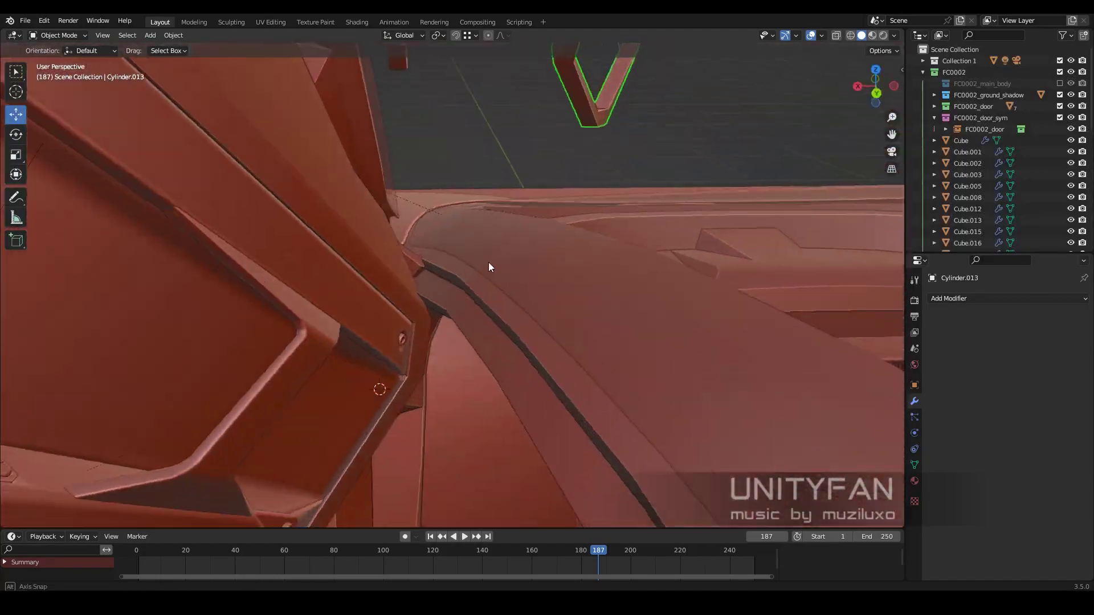
In Edit Mode with X-ray, move the selected face of hinge arm Cylinder.013
{"action": "key", "text": "Tab"}
{"action": "key", "text": "alt+z"}
{"action": "middle_click_drag", "start_coordinate": [392, 368], "coordinate": [464, 315]}
{"action": "key", "text": "alt+z"}
{"action": "middle_click_drag", "start_coordinate": [419, 367], "coordinate": [456, 319]}
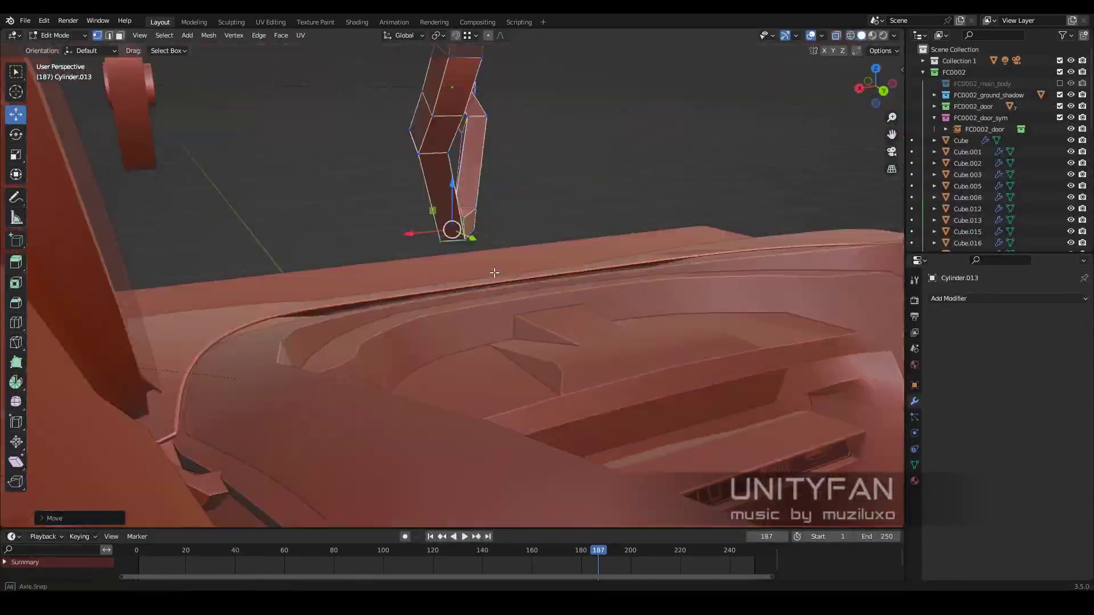
{"action": "key", "text": "alt+z"}
{"action": "left_click_drag", "start_coordinate": [427, 177], "coordinate": [426, 194]}
Move the arm's face again to finish reshaping the rod, then leave Edit Mode
{"action": "mouse_move", "coordinate": [513, 342]}
{"action": "middle_mouse_down"}
{"action": "mouse_move", "coordinate": [661, 305]}
{"action": "mouse_move", "coordinate": [513, 245]}
{"action": "middle_mouse_up"}
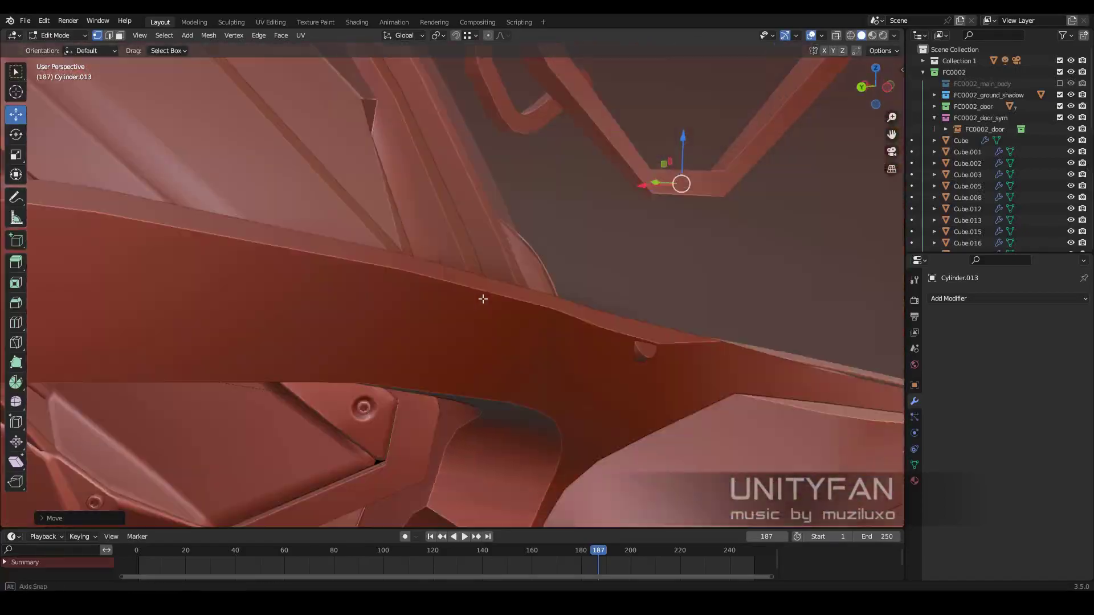
{"action": "key", "text": "alt+z"}
{"action": "left_click_drag", "start_coordinate": [385, 218], "coordinate": [395, 220]}
{"action": "left_click", "coordinate": [496, 227]}
{"action": "key", "text": "alt+z"}
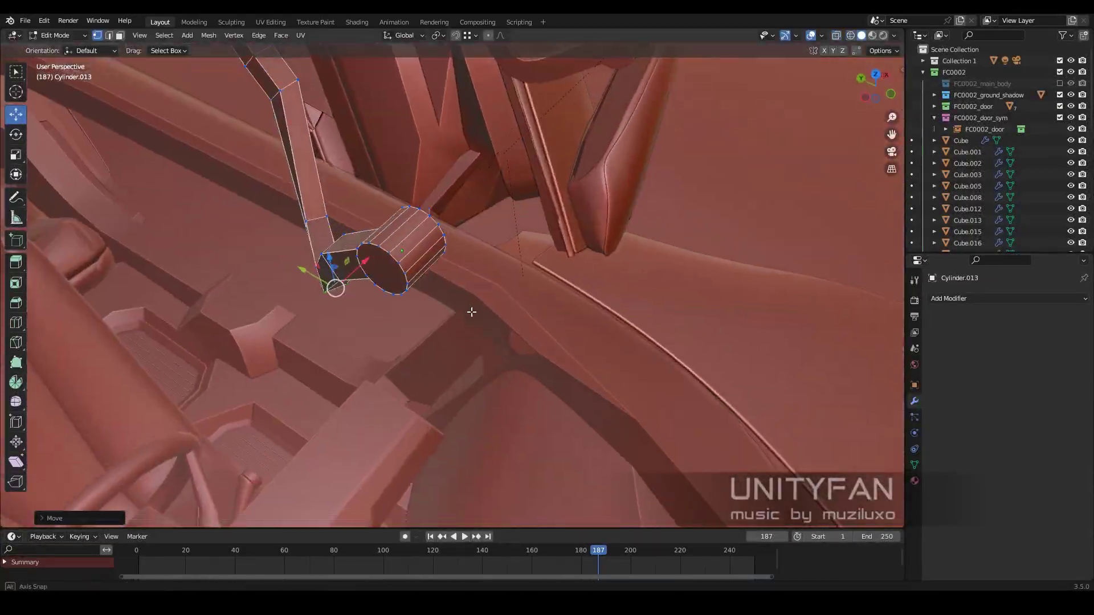
{"action": "key", "text": "Tab"}
{"action": "mouse_move", "coordinate": [497, 227]}
{"action": "middle_mouse_down"}
{"action": "mouse_move", "coordinate": [579, 343]}
{"action": "mouse_move", "coordinate": [539, 303]}
{"action": "mouse_move", "coordinate": [630, 329]}
{"action": "mouse_move", "coordinate": [611, 281]}
{"action": "mouse_move", "coordinate": [497, 280]}
{"action": "middle_mouse_up"}
Box-select the arm's vertices in X-ray, then orbit onto the lever knob
{"action": "key", "text": "Tab"}
{"action": "key", "text": "alt+z"}
{"action": "scroll", "coordinate": [497, 279], "scroll_direction": "up", "scroll_amount": 6}
{"action": "key", "text": "b"}
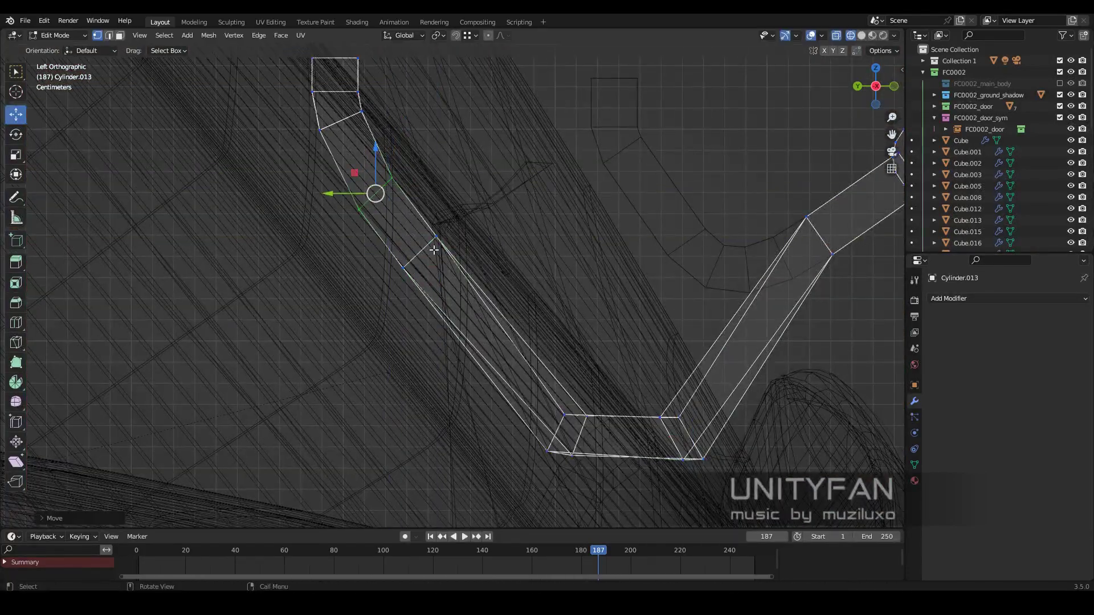
{"action": "key", "text": "alt+z"}
{"action": "mouse_move", "coordinate": [434, 249]}
{"action": "middle_mouse_down"}
{"action": "mouse_move", "coordinate": [526, 236]}
{"action": "mouse_move", "coordinate": [388, 278]}
{"action": "mouse_move", "coordinate": [444, 319]}
{"action": "mouse_move", "coordinate": [485, 268]}
{"action": "mouse_move", "coordinate": [477, 306]}
{"action": "middle_mouse_up"}
{"action": "scroll", "coordinate": [388, 278], "scroll_direction": "up", "scroll_amount": 3}
Select the knob's end face in face mode and duplicate it
{"action": "left_click", "coordinate": [120, 36]}
{"action": "left_click", "coordinate": [447, 273]}
{"action": "left_click", "coordinate": [418, 284]}
{"action": "scroll", "coordinate": [427, 336], "scroll_direction": "down", "scroll_amount": 5}
{"action": "scroll", "coordinate": [503, 276], "scroll_direction": "up", "scroll_amount": 4}
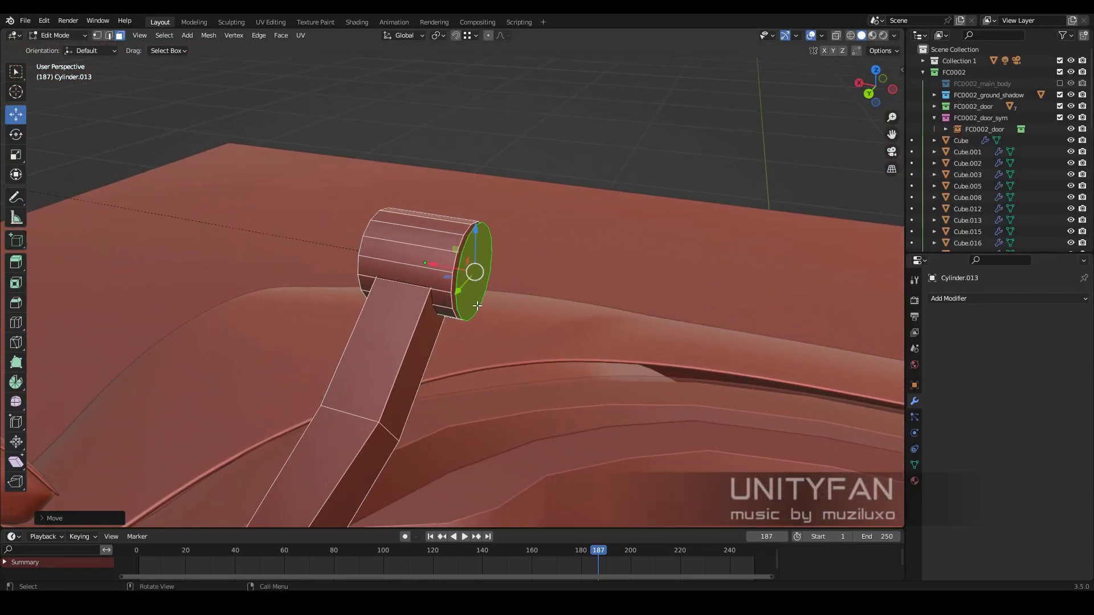
{"action": "scroll", "coordinate": [478, 294], "scroll_direction": "down", "scroll_amount": 5}
{"action": "middle_click_drag", "start_coordinate": [443, 360], "coordinate": [357, 329]}
Separate the duplicated knob face into its own object
{"action": "key", "text": "p"}
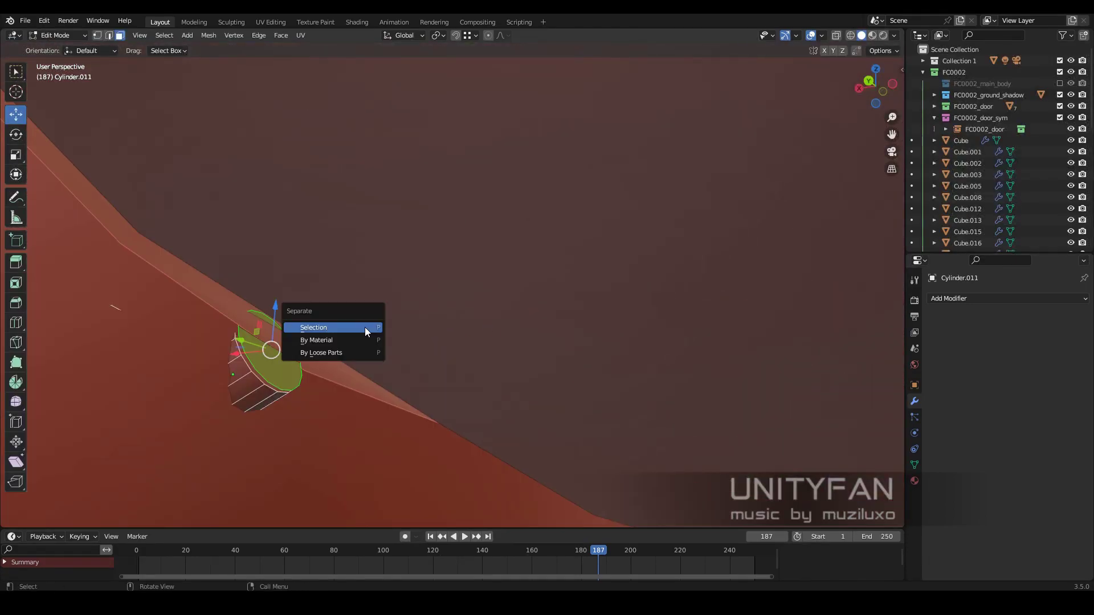
{"action": "left_click", "coordinate": [365, 326]}
{"action": "key", "text": "Tab"}
{"action": "left_click", "coordinate": [381, 300]}
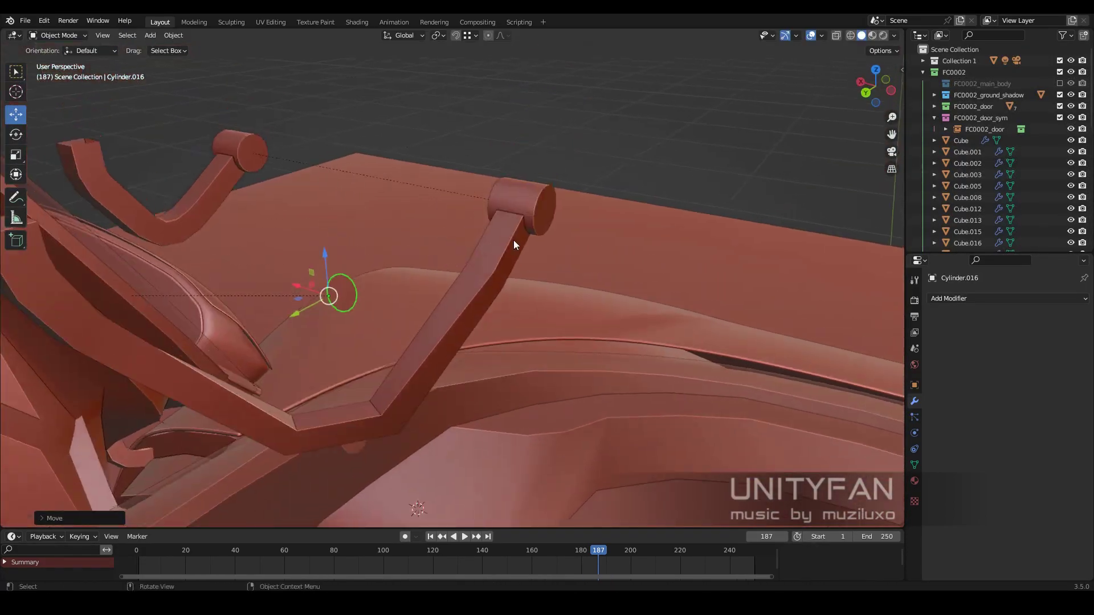
Snap the separated cylinder piece onto the 3D cursor and clear its parent
{"action": "left_click", "coordinate": [514, 244]}
{"action": "middle_click_drag", "start_coordinate": [514, 244], "coordinate": [517, 263]}
{"action": "left_click", "coordinate": [391, 221]}
{"action": "left_click", "coordinate": [902, 71]}
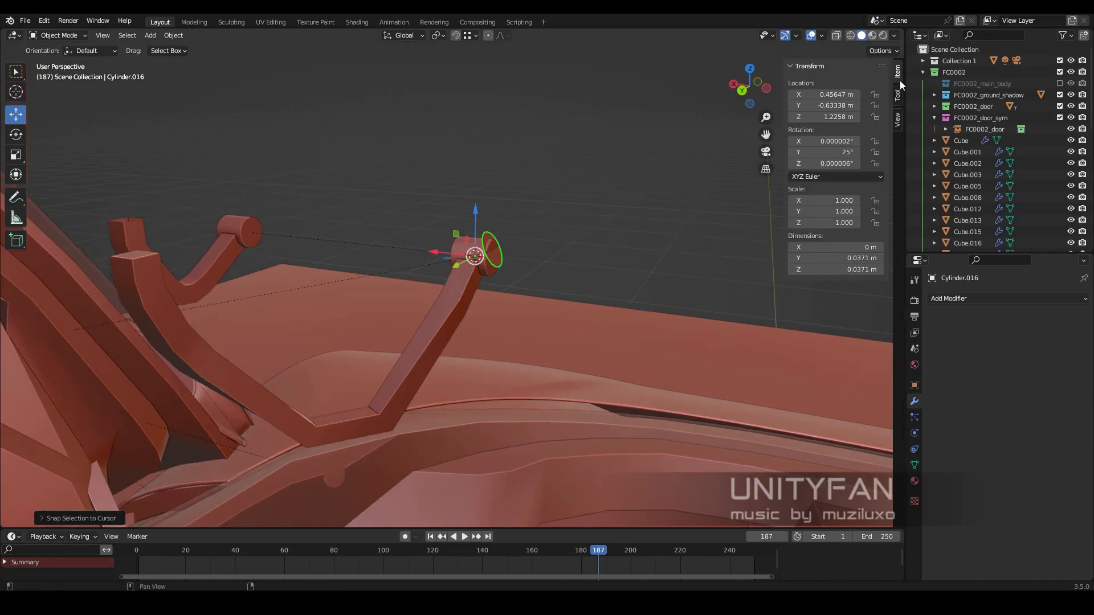
{"action": "mouse_move", "coordinate": [627, 239]}
{"action": "middle_mouse_down"}
{"action": "mouse_move", "coordinate": [580, 271]}
{"action": "mouse_move", "coordinate": [532, 224]}
{"action": "mouse_move", "coordinate": [463, 239]}
{"action": "mouse_move", "coordinate": [487, 304]}
{"action": "middle_mouse_up"}
{"action": "key", "text": "alt+p"}
{"action": "left_click", "coordinate": [496, 225]}
{"action": "scroll", "coordinate": [462, 239], "scroll_direction": "up", "scroll_amount": 5}
Add Mirror and Solidify modifiers to the cylinder cap and edit the Solidify thickness
{"action": "key", "text": "Tab"}
{"action": "key", "text": "Tab"}
{"action": "left_click", "coordinate": [963, 298]}
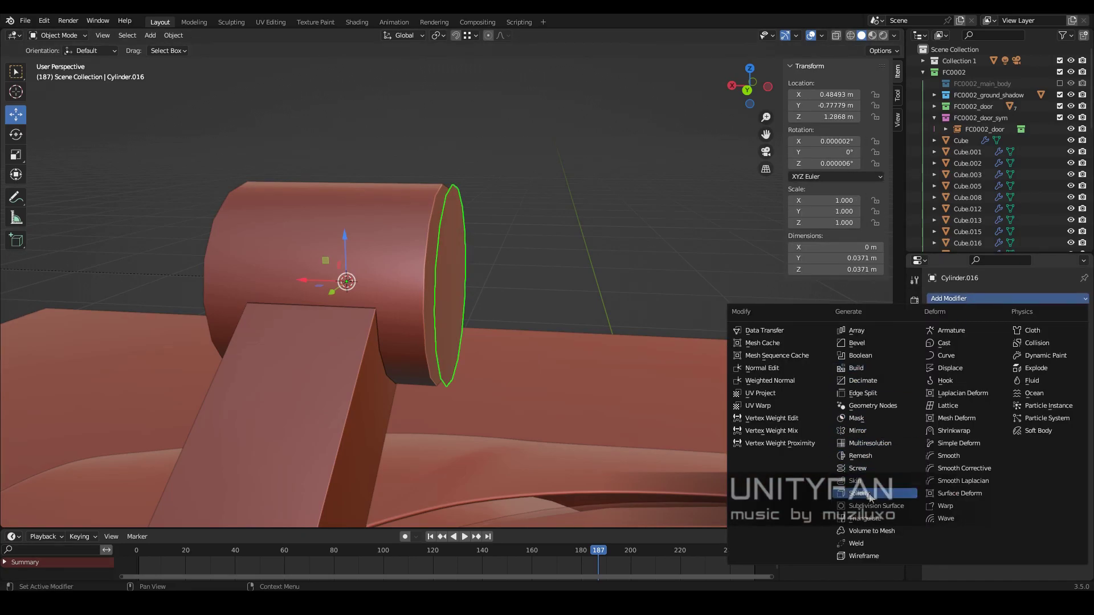
{"action": "left_click", "coordinate": [858, 431]}
{"action": "left_click", "coordinate": [452, 297]}
{"action": "key", "text": "Tab"}
{"action": "left_click", "coordinate": [963, 298]}
{"action": "left_click", "coordinate": [831, 491]}
{"action": "double_click", "coordinate": [1020, 480]}
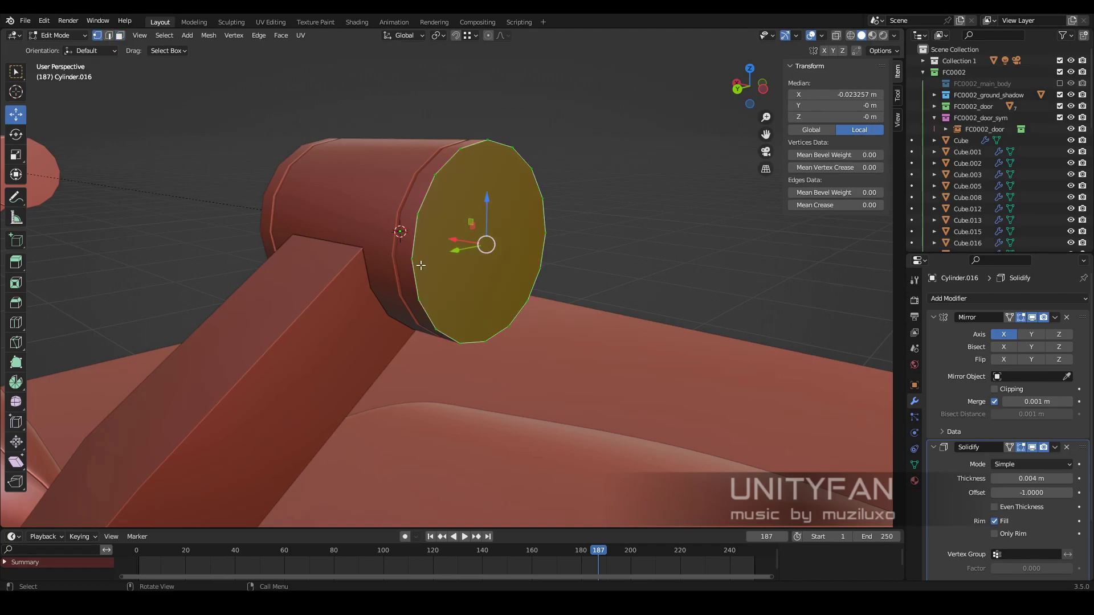
Move the duplicated face and rotate the bracket face about a chosen pivot point
{"action": "key", "text": "g"}
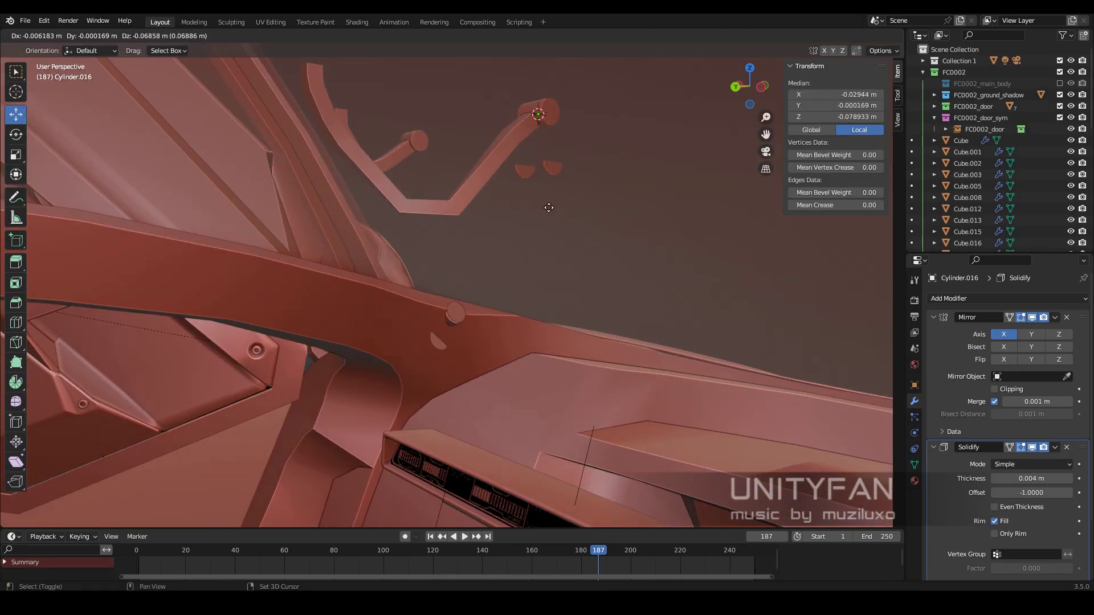
{"action": "left_click", "coordinate": [560, 124]}
{"action": "middle_click_drag", "start_coordinate": [560, 124], "coordinate": [473, 197]}
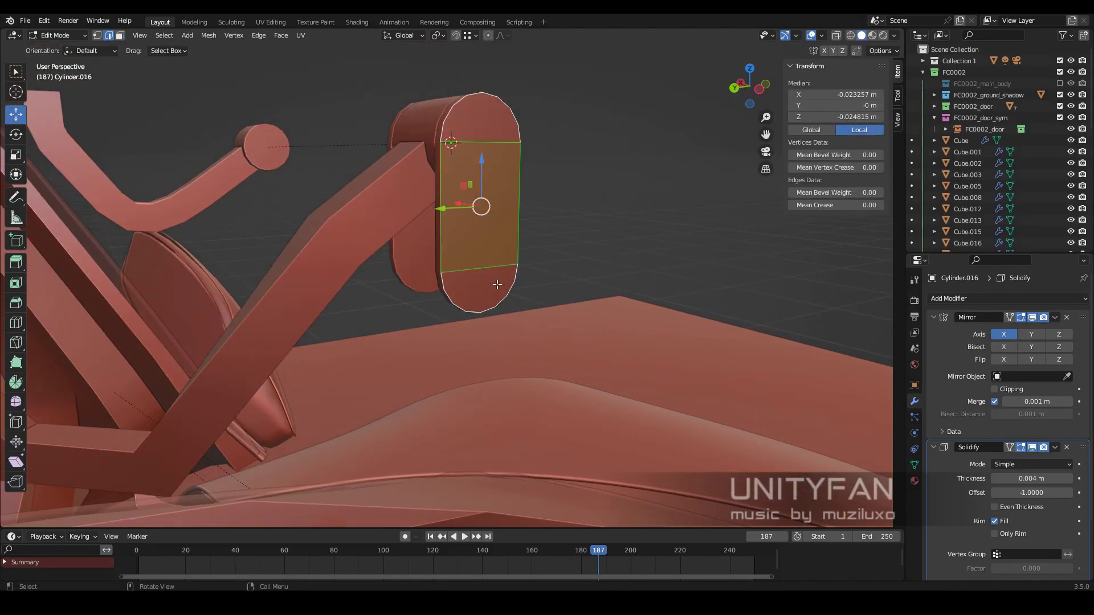
{"action": "middle_click_drag", "start_coordinate": [497, 285], "coordinate": [123, 33]}
{"action": "left_click", "coordinate": [412, 259]}
{"action": "key", "text": "grave"}
{"action": "left_click", "coordinate": [330, 261]}
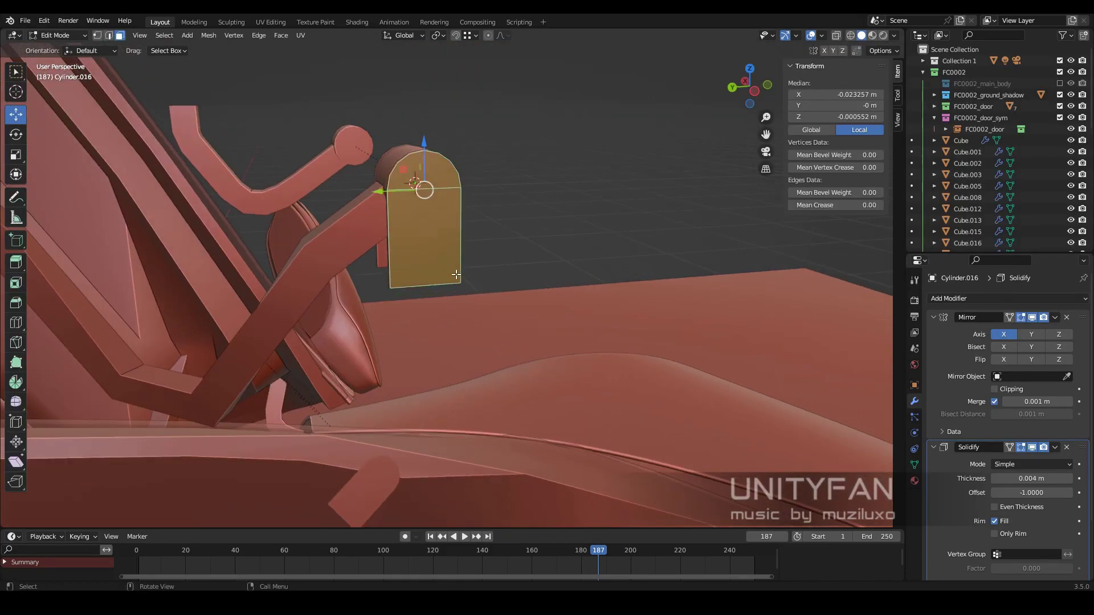
{"action": "scroll", "coordinate": [433, 239], "scroll_direction": "up", "scroll_amount": 3}
{"action": "left_click", "coordinate": [438, 35]}
{"action": "left_click", "coordinate": [565, 82]}
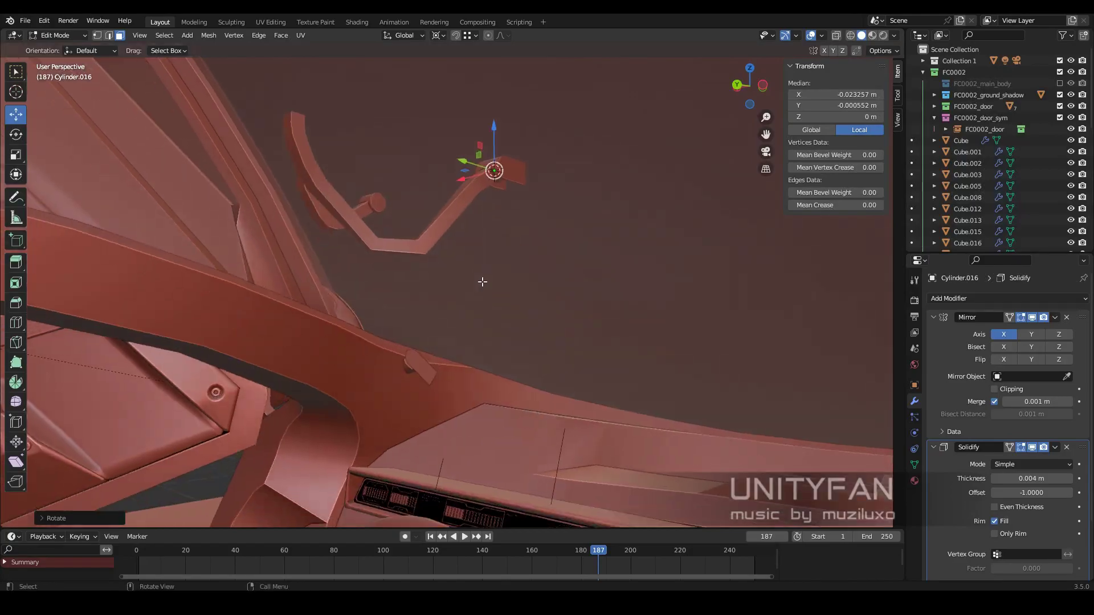
{"action": "middle_click_drag", "start_coordinate": [564, 82], "coordinate": [406, 410]}
Add Solidify and Mirror modifiers to bracket Cylinder.015 to thicken and mirror it
{"action": "key", "text": "Tab"}
{"action": "left_click", "coordinate": [424, 342]}
{"action": "left_click", "coordinate": [969, 298]}
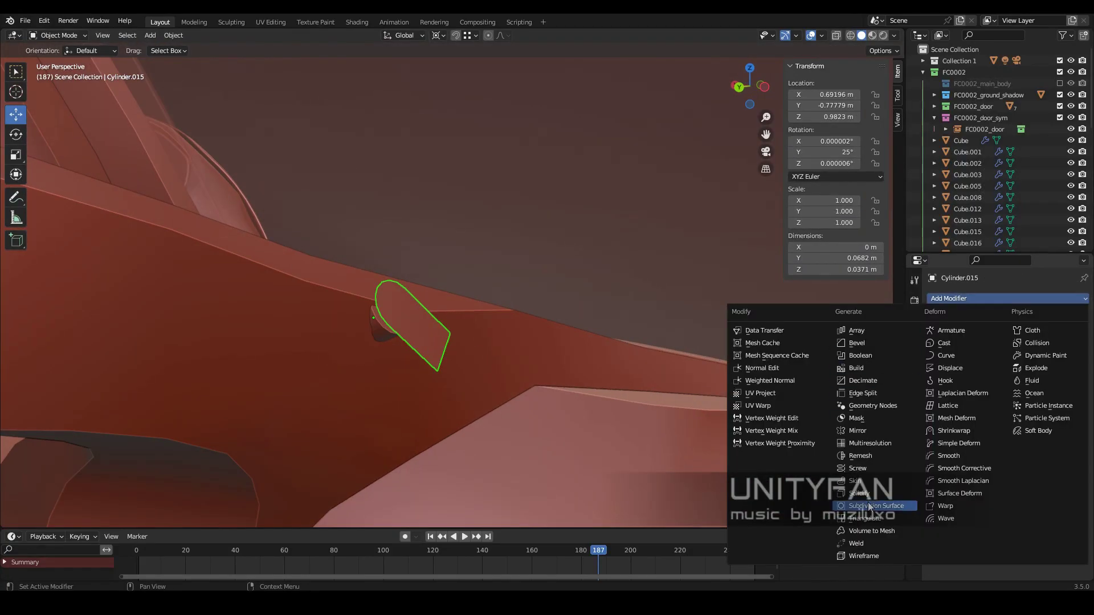
{"action": "left_click", "coordinate": [855, 507]}
{"action": "mouse_move", "coordinate": [433, 319]}
{"action": "middle_mouse_down"}
{"action": "mouse_move", "coordinate": [520, 380]}
{"action": "mouse_move", "coordinate": [369, 392]}
{"action": "mouse_move", "coordinate": [486, 322]}
{"action": "mouse_move", "coordinate": [504, 351]}
{"action": "middle_mouse_up"}
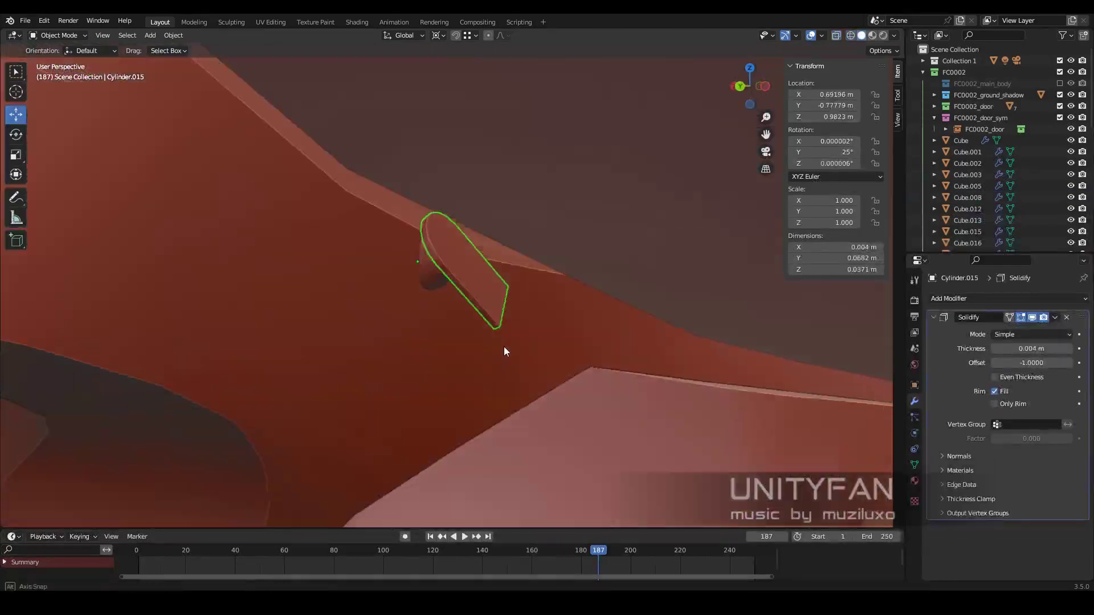
{"action": "left_click", "coordinate": [969, 299]}
{"action": "left_click", "coordinate": [855, 410]}
{"action": "mouse_move", "coordinate": [627, 342]}
{"action": "middle_mouse_down"}
{"action": "mouse_move", "coordinate": [516, 304]}
{"action": "mouse_move", "coordinate": [257, 323]}
{"action": "mouse_move", "coordinate": [512, 327]}
{"action": "mouse_move", "coordinate": [566, 272]}
{"action": "mouse_move", "coordinate": [470, 250]}
{"action": "mouse_move", "coordinate": [589, 200]}
{"action": "mouse_move", "coordinate": [663, 217]}
{"action": "mouse_move", "coordinate": [449, 269]}
{"action": "middle_mouse_up"}
{"action": "scroll", "coordinate": [500, 261], "scroll_direction": "up", "scroll_amount": 3}
Extrude the end face of hinge arm Cylinder.016 outward toward the bracket
{"action": "left_click", "coordinate": [440, 270]}
{"action": "key", "text": "Tab"}
{"action": "middle_click_drag", "start_coordinate": [591, 284], "coordinate": [513, 296]}
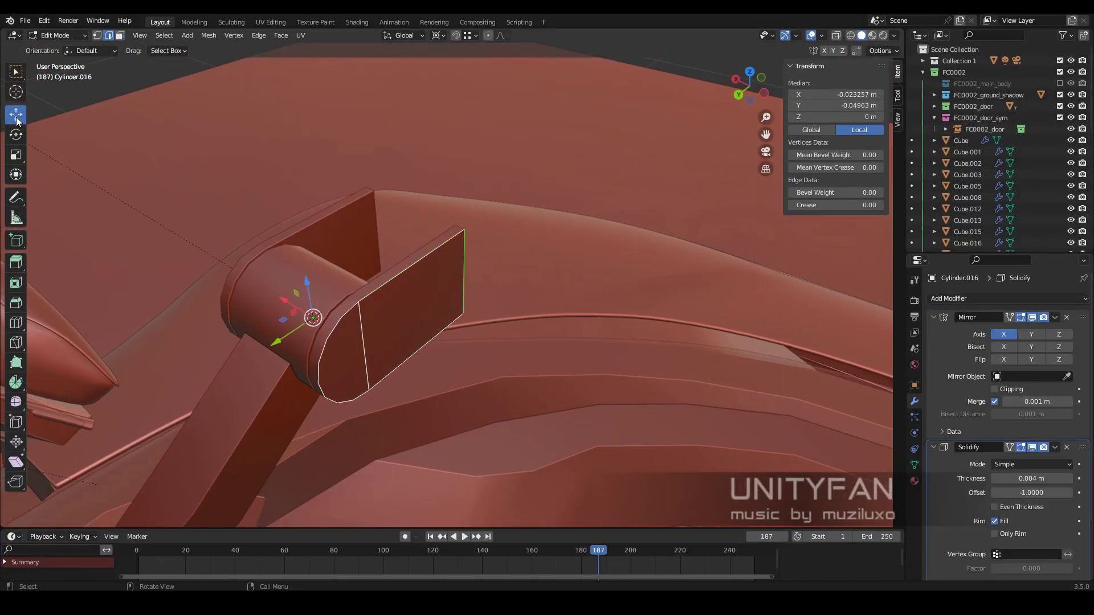
{"action": "left_click", "coordinate": [437, 35]}
{"action": "left_click", "coordinate": [456, 73]}
{"action": "mouse_move", "coordinate": [455, 73]}
{"action": "middle_mouse_down"}
{"action": "mouse_move", "coordinate": [493, 295]}
{"action": "mouse_move", "coordinate": [456, 285]}
{"action": "mouse_move", "coordinate": [608, 284]}
{"action": "mouse_move", "coordinate": [440, 268]}
{"action": "mouse_move", "coordinate": [402, 226]}
{"action": "middle_mouse_up"}
{"action": "key", "text": "e"}
{"action": "left_click", "coordinate": [487, 285]}
Select the arm's new end face, switch to vertex mode and leave Edit Mode
{"action": "key", "text": "alt+a"}
{"action": "left_click", "coordinate": [608, 284]}
{"action": "key", "text": "1"}
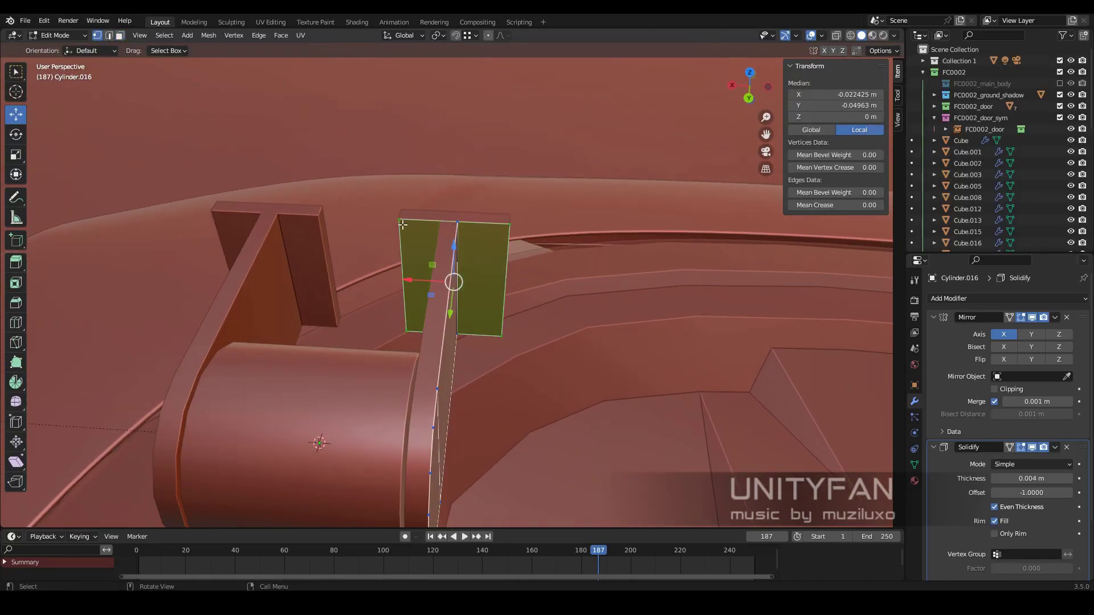
{"action": "key", "text": "Tab"}
{"action": "mouse_move", "coordinate": [506, 349]}
{"action": "middle_mouse_down"}
{"action": "mouse_move", "coordinate": [518, 250]}
{"action": "mouse_move", "coordinate": [546, 251]}
{"action": "mouse_move", "coordinate": [480, 283]}
{"action": "mouse_move", "coordinate": [568, 289]}
{"action": "middle_mouse_up"}
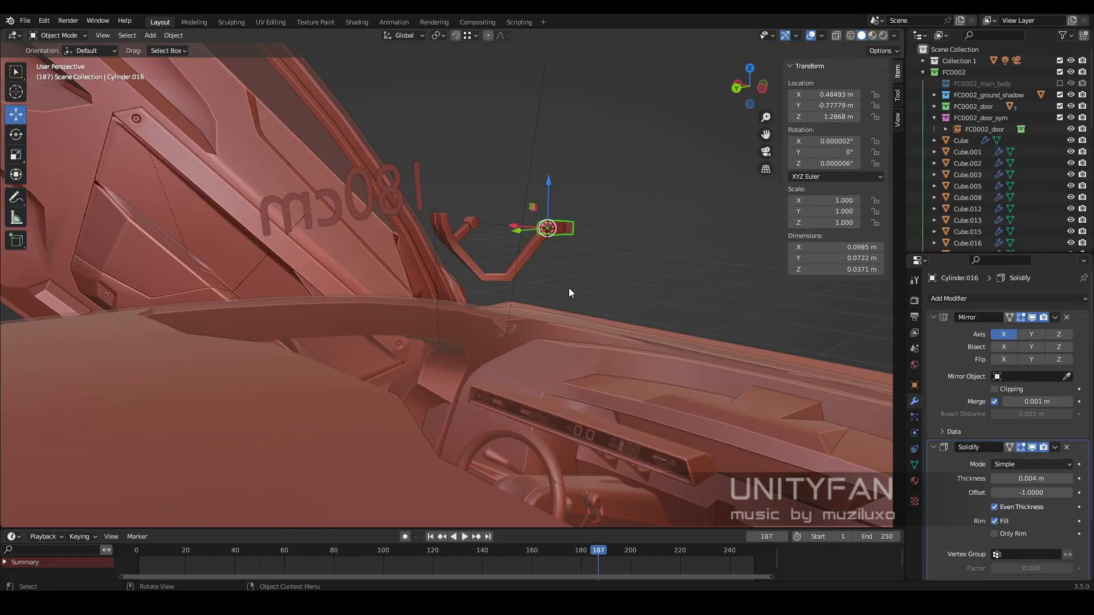
{"action": "scroll", "coordinate": [574, 276], "scroll_direction": "up", "scroll_amount": 2}
{"action": "scroll", "coordinate": [576, 274], "scroll_direction": "up", "scroll_amount": 2}
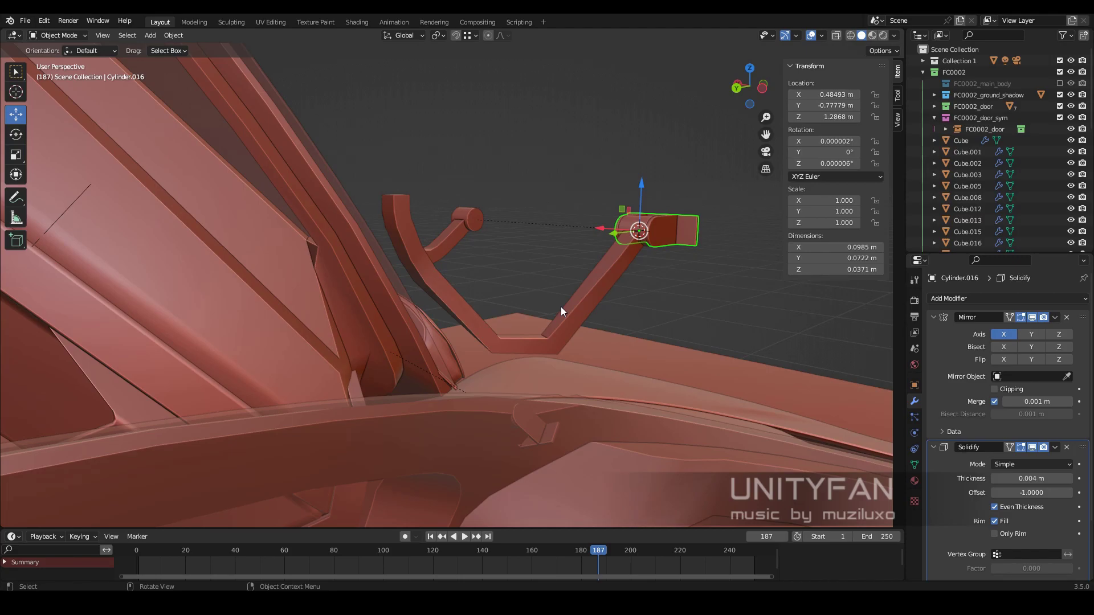
Select body panel Cube.106 under the bracket and enter Edit Mode with X-ray on
{"action": "mouse_move", "coordinate": [555, 308]}
{"action": "middle_mouse_down"}
{"action": "mouse_move", "coordinate": [618, 357]}
{"action": "mouse_move", "coordinate": [643, 289]}
{"action": "mouse_move", "coordinate": [485, 290]}
{"action": "mouse_move", "coordinate": [620, 306]}
{"action": "mouse_move", "coordinate": [536, 313]}
{"action": "mouse_move", "coordinate": [571, 280]}
{"action": "mouse_move", "coordinate": [534, 392]}
{"action": "middle_mouse_up"}
{"action": "left_click", "coordinate": [462, 358]}
{"action": "mouse_move", "coordinate": [463, 358]}
{"action": "middle_mouse_down"}
{"action": "mouse_move", "coordinate": [580, 322]}
{"action": "mouse_move", "coordinate": [528, 330]}
{"action": "middle_mouse_up"}
{"action": "left_click", "coordinate": [528, 331]}
{"action": "key", "text": "Tab"}
{"action": "key", "text": "alt+z"}
{"action": "key", "text": "alt+z"}
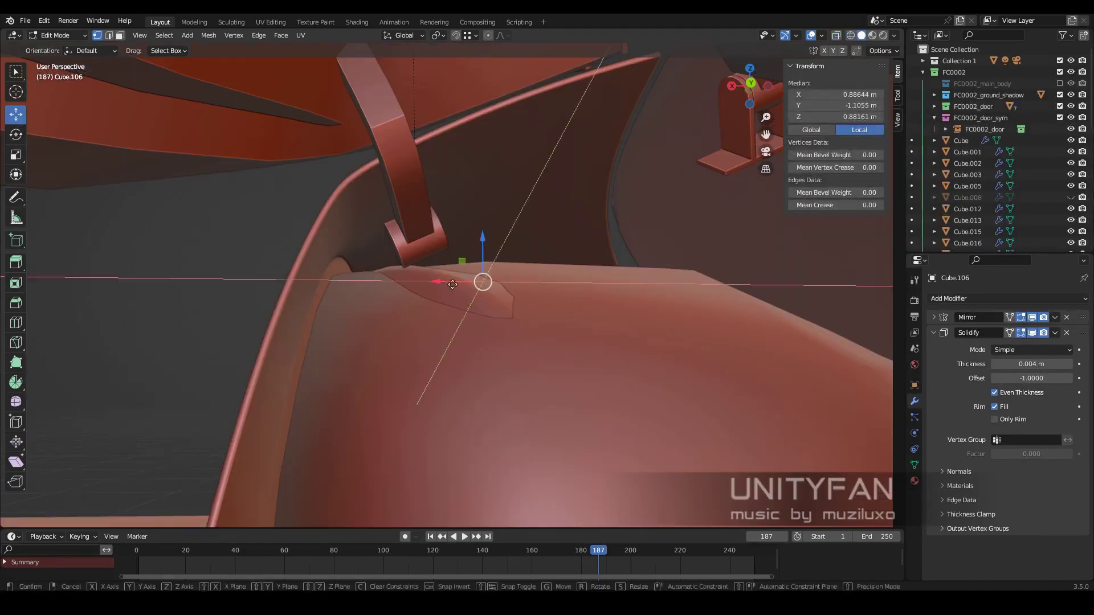
{"action": "key", "text": "alt+z"}
Move the panel's corner vertex to its new position
{"action": "mouse_move", "coordinate": [433, 314]}
{"action": "middle_mouse_down"}
{"action": "mouse_move", "coordinate": [422, 299]}
{"action": "mouse_move", "coordinate": [513, 285]}
{"action": "middle_mouse_up"}
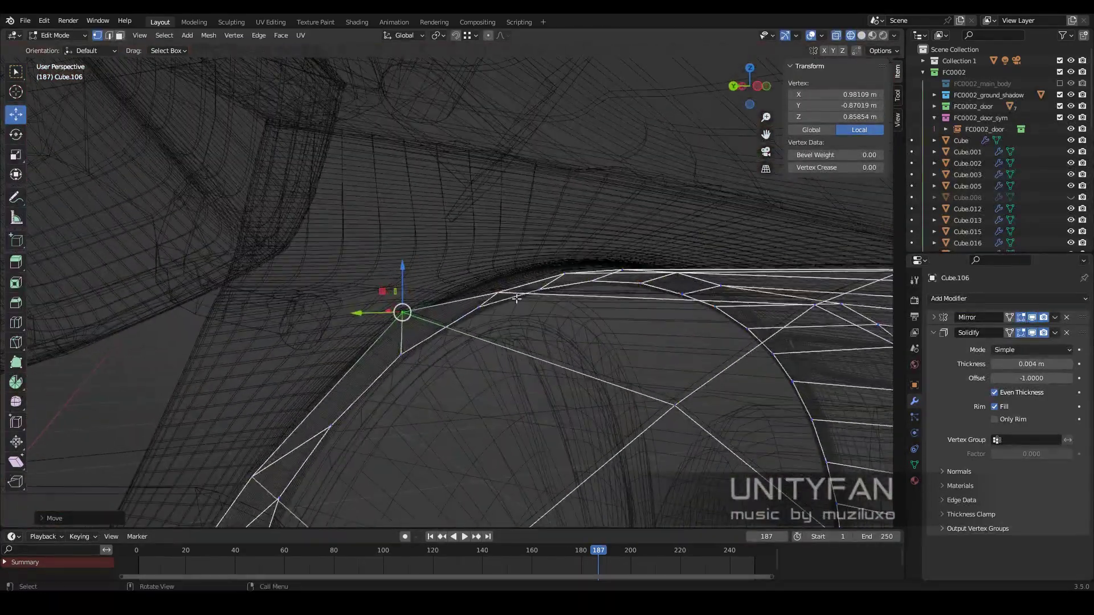
{"action": "left_click", "coordinate": [564, 274]}
{"action": "left_click_drag", "start_coordinate": [553, 246], "coordinate": [556, 255]}
{"action": "middle_click_drag", "start_coordinate": [556, 255], "coordinate": [648, 264]}
{"action": "key", "text": "alt+z"}
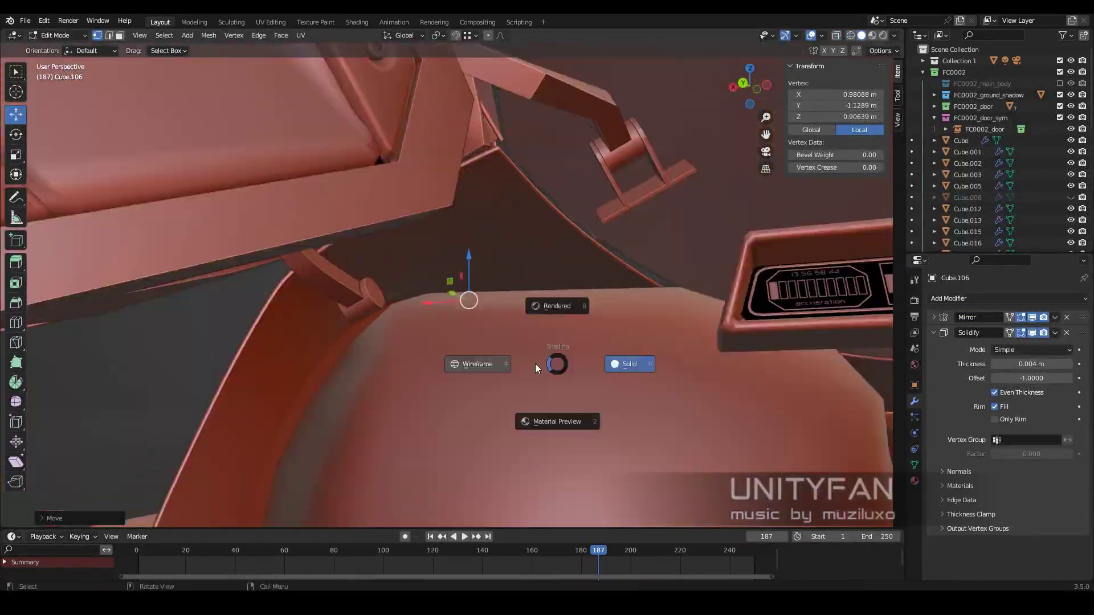
{"action": "key", "text": "alt+z"}
{"action": "mouse_move", "coordinate": [557, 362]}
{"action": "middle_mouse_down"}
{"action": "mouse_move", "coordinate": [519, 359]}
{"action": "mouse_move", "coordinate": [648, 337]}
{"action": "mouse_move", "coordinate": [520, 330]}
{"action": "middle_mouse_up"}
Exit Edit Mode, turn off X-ray and select bracket Cylinder.015 for a close look
{"action": "key", "text": "Tab"}
{"action": "key", "text": "alt+z"}
{"action": "left_click", "coordinate": [548, 221]}
{"action": "scroll", "coordinate": [619, 298], "scroll_direction": "up", "scroll_amount": 3}
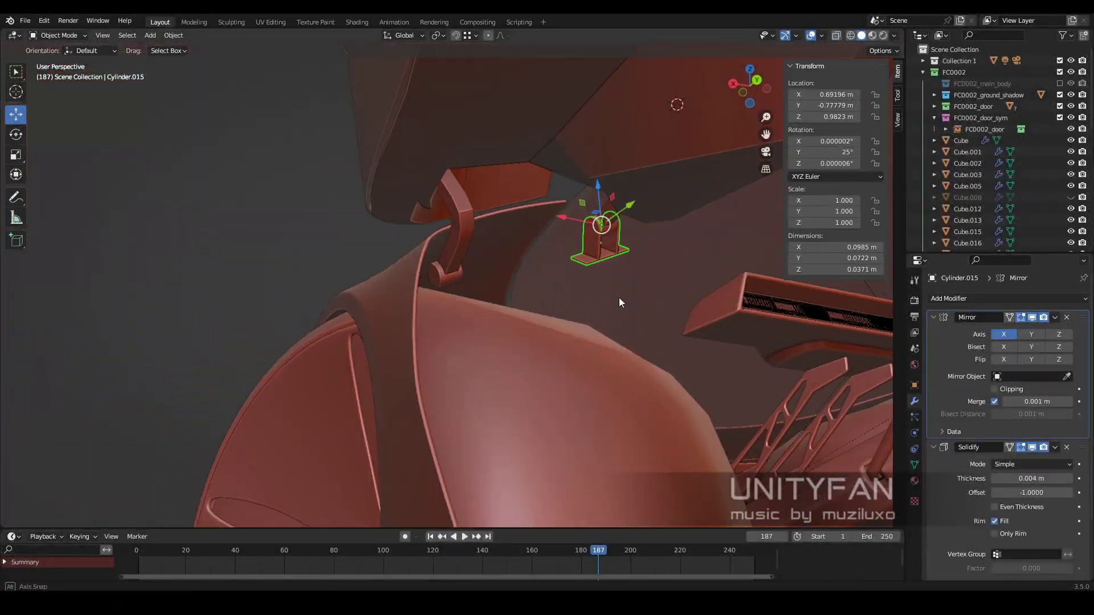
{"action": "middle_click_drag", "start_coordinate": [619, 297], "coordinate": [597, 272]}
Duplicate the bracket and snap the copy to the 3D cursor at the other arm's end
{"action": "left_click", "coordinate": [403, 36]}
{"action": "left_click", "coordinate": [399, 92]}
{"action": "right_click", "coordinate": [364, 296], "text": "shift"}
{"action": "key", "text": "shift+d"}
{"action": "key", "text": "Escape"}
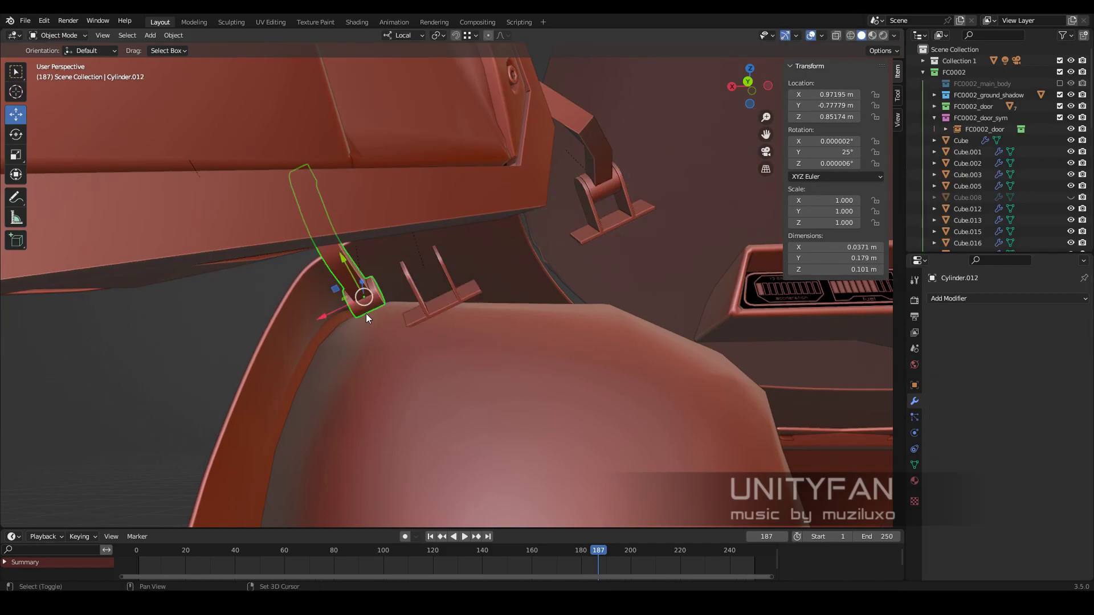
{"action": "key", "text": "shift+s"}
{"action": "mouse_move", "coordinate": [455, 278]}
{"action": "middle_mouse_down"}
{"action": "mouse_move", "coordinate": [617, 313]}
{"action": "mouse_move", "coordinate": [412, 329]}
{"action": "middle_mouse_up"}
Box-select the copied bracket's end vertices in X-ray Edit Mode
{"action": "key", "text": "Tab"}
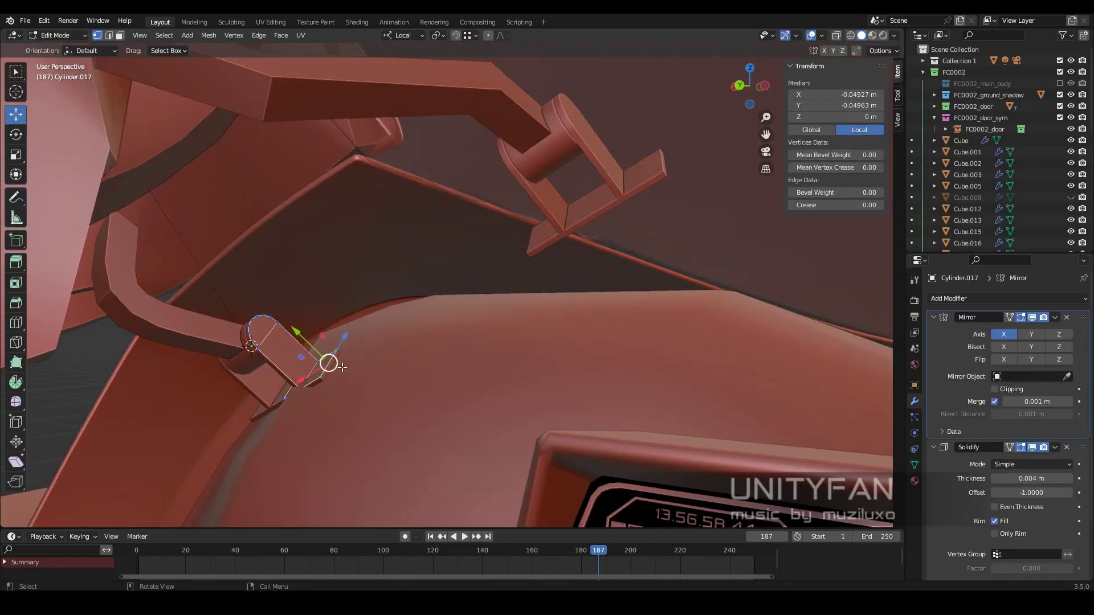
{"action": "key", "text": "alt+z"}
{"action": "left_click_drag", "start_coordinate": [400, 412], "coordinate": [326, 355]}
{"action": "key", "text": "alt+z"}
{"action": "mouse_move", "coordinate": [326, 355]}
{"action": "middle_mouse_down"}
{"action": "mouse_move", "coordinate": [511, 345]}
{"action": "mouse_move", "coordinate": [390, 314]}
{"action": "mouse_move", "coordinate": [458, 371]}
{"action": "mouse_move", "coordinate": [410, 349]}
{"action": "mouse_move", "coordinate": [396, 367]}
{"action": "mouse_move", "coordinate": [539, 303]}
{"action": "mouse_move", "coordinate": [521, 227]}
{"action": "mouse_move", "coordinate": [508, 274]}
{"action": "mouse_move", "coordinate": [805, 251]}
{"action": "mouse_move", "coordinate": [506, 299]}
{"action": "mouse_move", "coordinate": [528, 303]}
{"action": "mouse_move", "coordinate": [432, 333]}
{"action": "mouse_move", "coordinate": [485, 342]}
{"action": "middle_mouse_up"}
{"action": "key", "text": "Tab"}
Compare with Cylinder.016, then try rotating Cylinder.017 -90° around X and undo it
{"action": "left_click", "coordinate": [539, 303]}
{"action": "left_click", "coordinate": [431, 333]}
{"action": "left_click", "coordinate": [19, 140]}
{"action": "left_click_drag", "start_coordinate": [473, 374], "coordinate": [489, 379]}
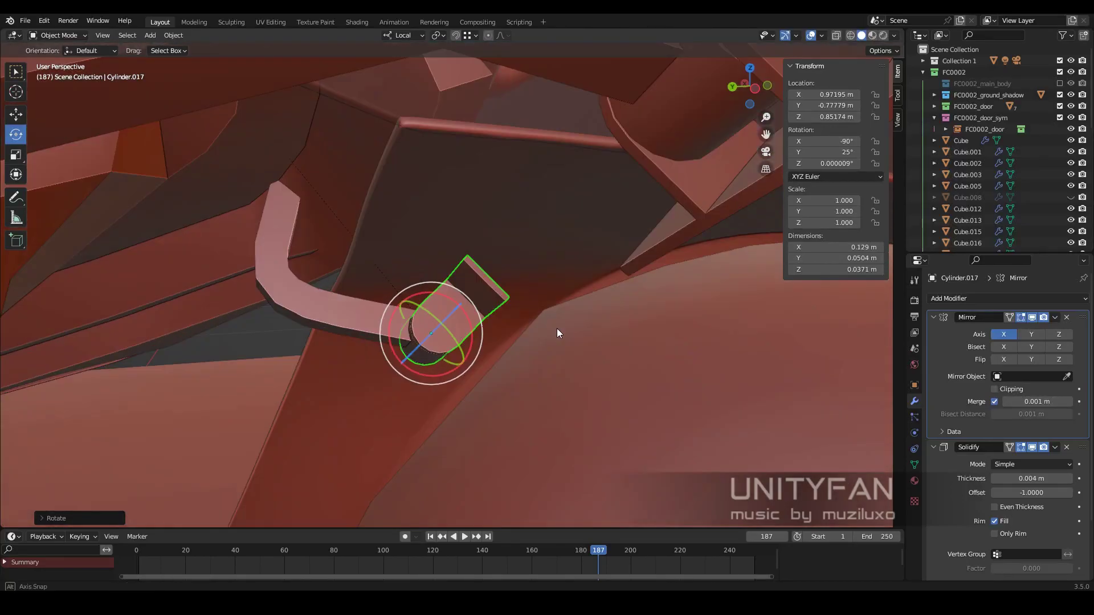
{"action": "mouse_move", "coordinate": [556, 333]}
{"action": "middle_mouse_down"}
{"action": "mouse_move", "coordinate": [424, 356]}
{"action": "mouse_move", "coordinate": [358, 393]}
{"action": "mouse_move", "coordinate": [403, 393]}
{"action": "mouse_move", "coordinate": [487, 340]}
{"action": "middle_mouse_up"}
{"action": "key", "text": "ctrl+z"}
Shift part of Cylinder.017's geometry a few millimetres so it fits the arm
{"action": "key", "text": "Tab"}
{"action": "key", "text": "alt+z"}
{"action": "mouse_move", "coordinate": [406, 252]}
{"action": "left_mouse_down"}
{"action": "mouse_move", "coordinate": [468, 320]}
{"action": "mouse_move", "coordinate": [382, 261]}
{"action": "left_mouse_up"}
{"action": "key", "text": "alt+z"}
{"action": "mouse_move", "coordinate": [381, 261]}
{"action": "middle_mouse_down"}
{"action": "mouse_move", "coordinate": [393, 353]}
{"action": "mouse_move", "coordinate": [415, 351]}
{"action": "mouse_move", "coordinate": [391, 384]}
{"action": "mouse_move", "coordinate": [344, 395]}
{"action": "middle_mouse_up"}
{"action": "key", "text": "Tab"}
Add a new cube beside hinge arm Cylinder.016 and scale it down
{"action": "left_click", "coordinate": [365, 297]}
{"action": "mouse_move", "coordinate": [365, 296]}
{"action": "middle_mouse_down"}
{"action": "mouse_move", "coordinate": [158, 212]}
{"action": "mouse_move", "coordinate": [443, 339]}
{"action": "middle_mouse_up"}
{"action": "key", "text": "shift+a"}
{"action": "left_click", "coordinate": [434, 319]}
{"action": "key", "text": "KP_1"}
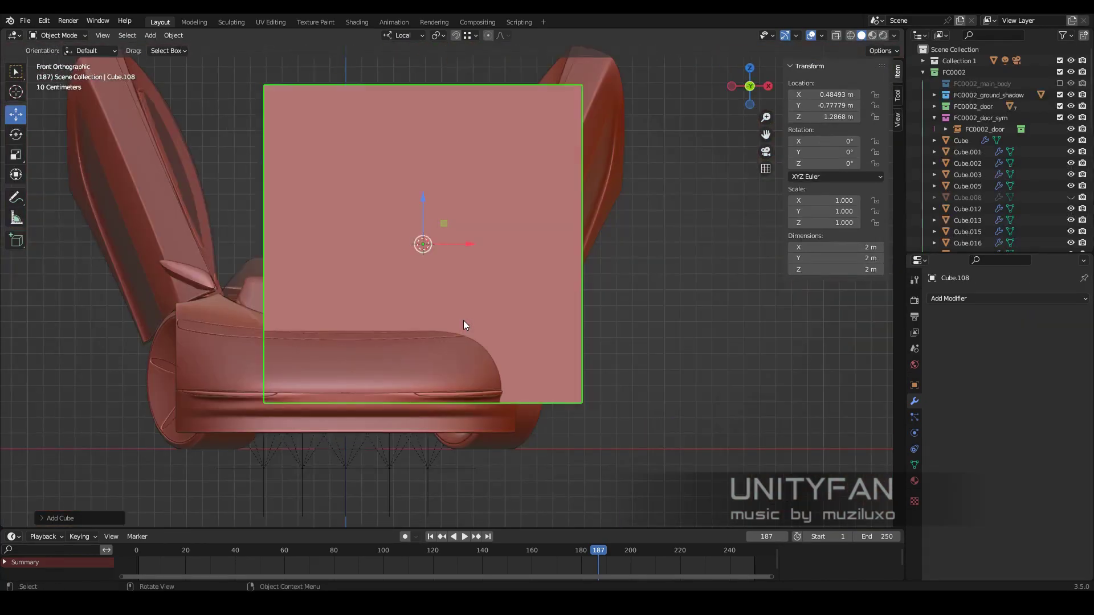
{"action": "key", "text": "KP_3"}
{"action": "key", "text": "shift+z"}
{"action": "key", "text": "s"}
{"action": "left_click", "coordinate": [432, 205]}
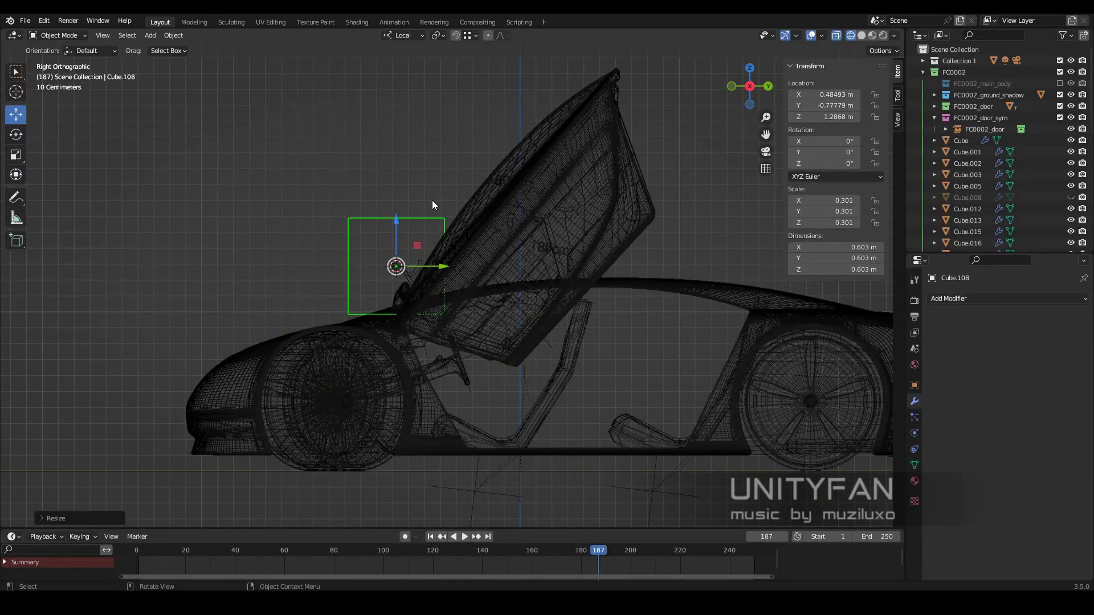
{"action": "key", "text": "alt+s"}
Set the box's cross-section dimensions to 0.04 m by 0.03 m
{"action": "left_click", "coordinate": [849, 246]}
{"action": "type", "text": "0.04"}
{"action": "key", "text": "Return"}
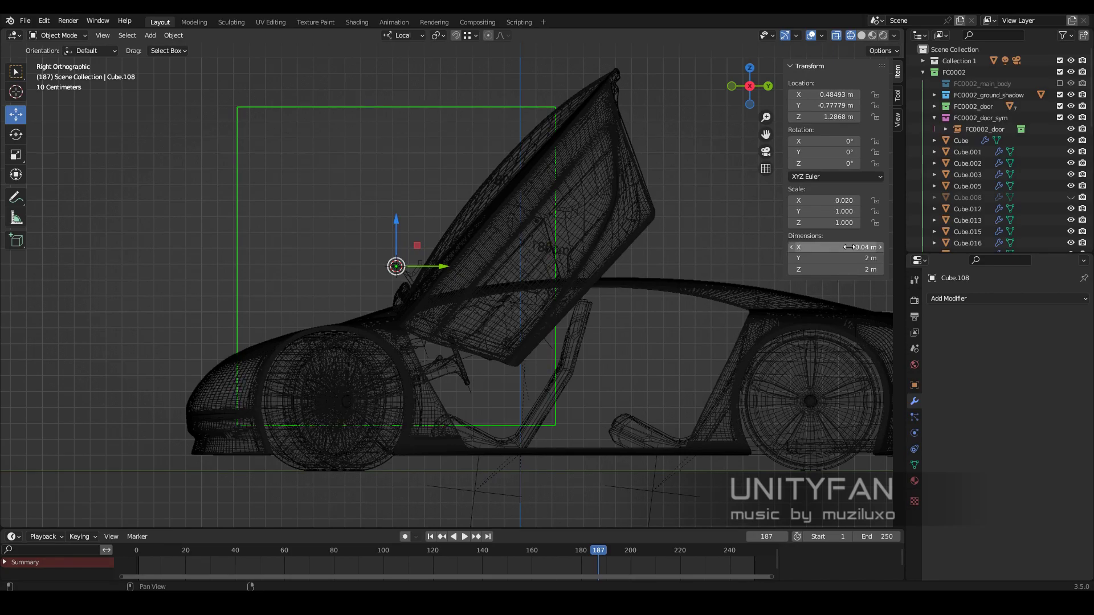
{"action": "double_click", "coordinate": [849, 258]}
{"action": "type", "text": "0.040.03"}
{"action": "key", "text": "Return"}
Reposition the box geometry in Edit Mode onto the hinge arm
{"action": "mouse_move", "coordinate": [651, 274]}
{"action": "middle_mouse_down"}
{"action": "mouse_move", "coordinate": [464, 323]}
{"action": "mouse_move", "coordinate": [320, 336]}
{"action": "middle_mouse_up"}
{"action": "key", "text": "Tab"}
{"action": "key", "text": "KP_Decimal"}
{"action": "key", "text": "g"}
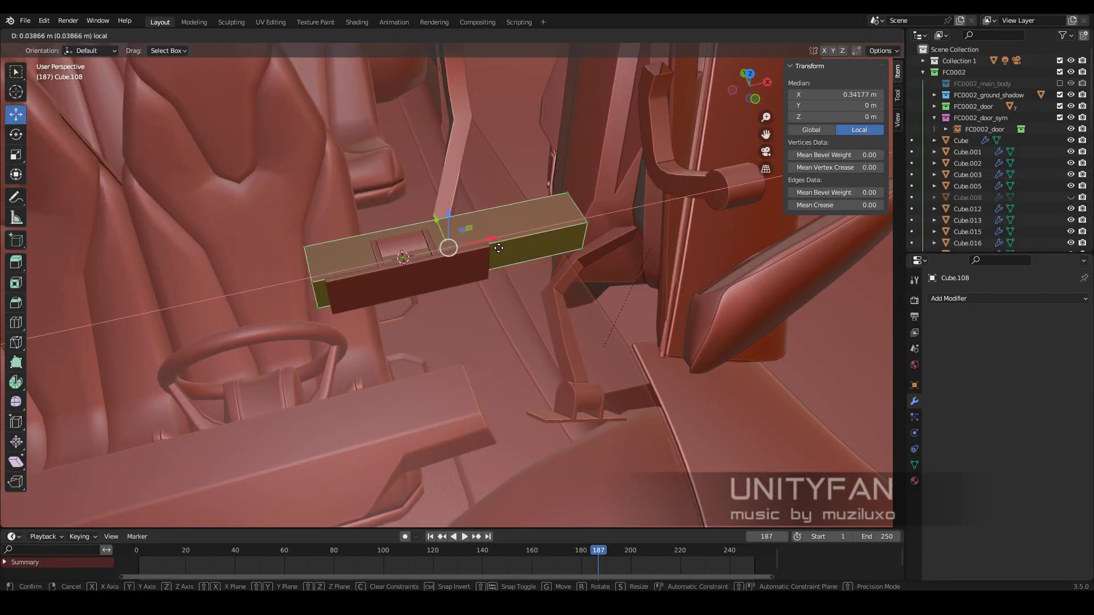
{"action": "left_click", "coordinate": [499, 248]}
{"action": "mouse_move", "coordinate": [498, 248]}
{"action": "middle_mouse_down"}
{"action": "mouse_move", "coordinate": [575, 277]}
{"action": "mouse_move", "coordinate": [570, 268]}
{"action": "middle_mouse_up"}
{"action": "key", "text": "alt+z"}
{"action": "key", "text": "alt+z"}
{"action": "key", "text": "Tab"}
Smooth-shade the box and add a WeightedNormal modifier
{"action": "right_click", "coordinate": [520, 371]}
{"action": "right_click", "coordinate": [486, 285]}
{"action": "mouse_move", "coordinate": [521, 372]}
{"action": "middle_mouse_down"}
{"action": "mouse_move", "coordinate": [485, 285]}
{"action": "mouse_move", "coordinate": [468, 299]}
{"action": "mouse_move", "coordinate": [364, 188]}
{"action": "middle_mouse_up"}
{"action": "left_click", "coordinate": [486, 285]}
{"action": "left_click", "coordinate": [996, 299]}
{"action": "left_click", "coordinate": [758, 373]}
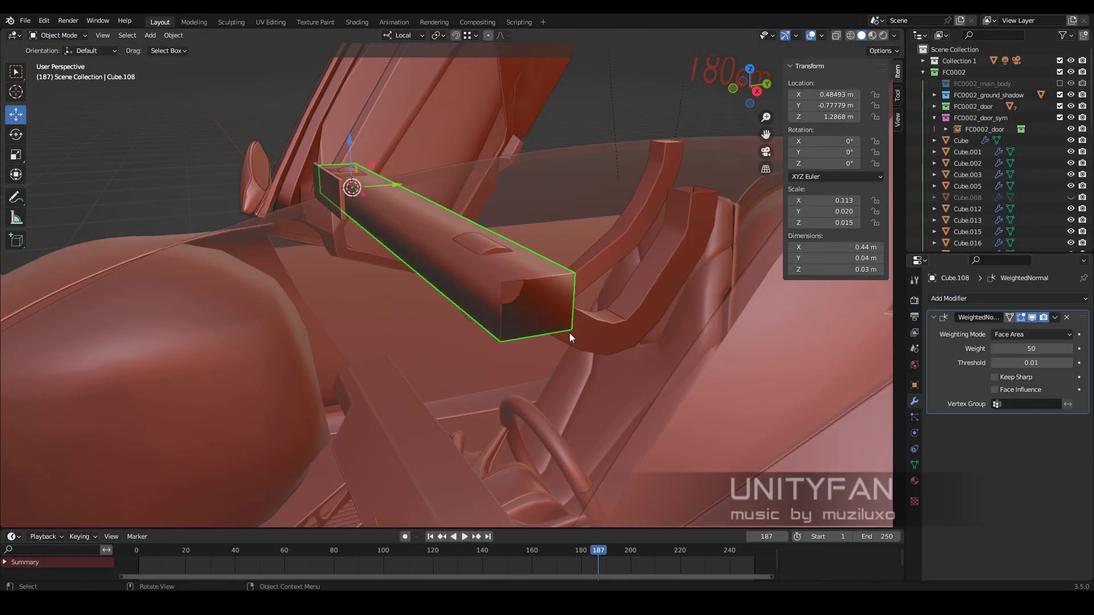
Enable Keep Sharp on WeightedNormal and add a Bevel modifier at the stack top
{"action": "left_click", "coordinate": [994, 377]}
{"action": "left_click", "coordinate": [996, 299]}
{"action": "left_click", "coordinate": [855, 337]}
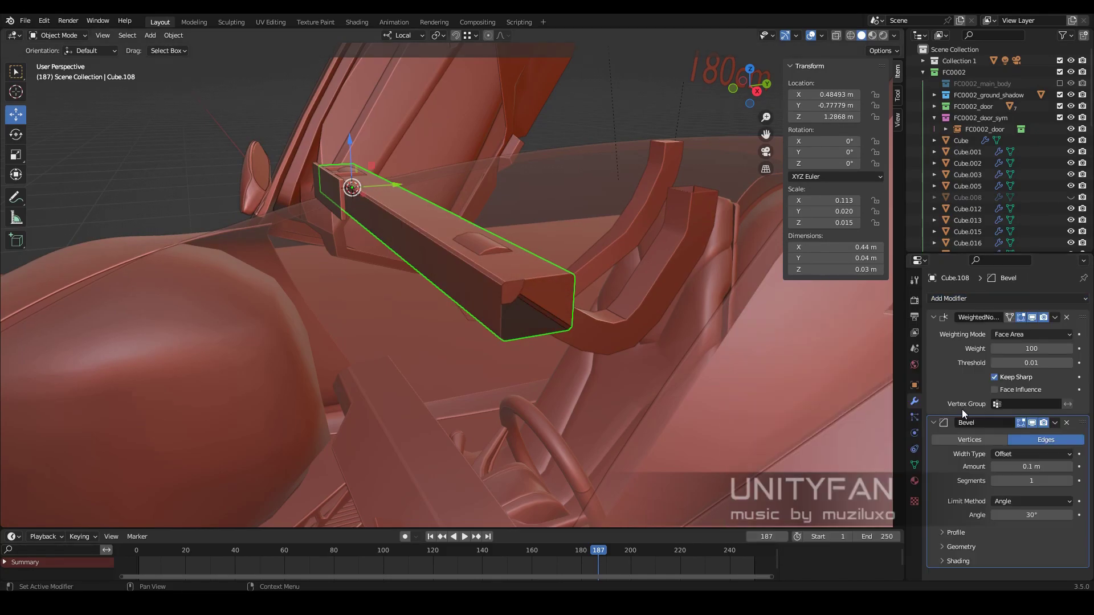
{"action": "left_click_drag", "start_coordinate": [969, 423], "coordinate": [935, 330]}
{"action": "left_click", "coordinate": [934, 317]}
Add a Solidify modifier with 0.004 m thickness and apply the box's scale
{"action": "left_click", "coordinate": [996, 298]}
{"action": "left_click", "coordinate": [855, 484]}
{"action": "left_click", "coordinate": [1005, 364]}
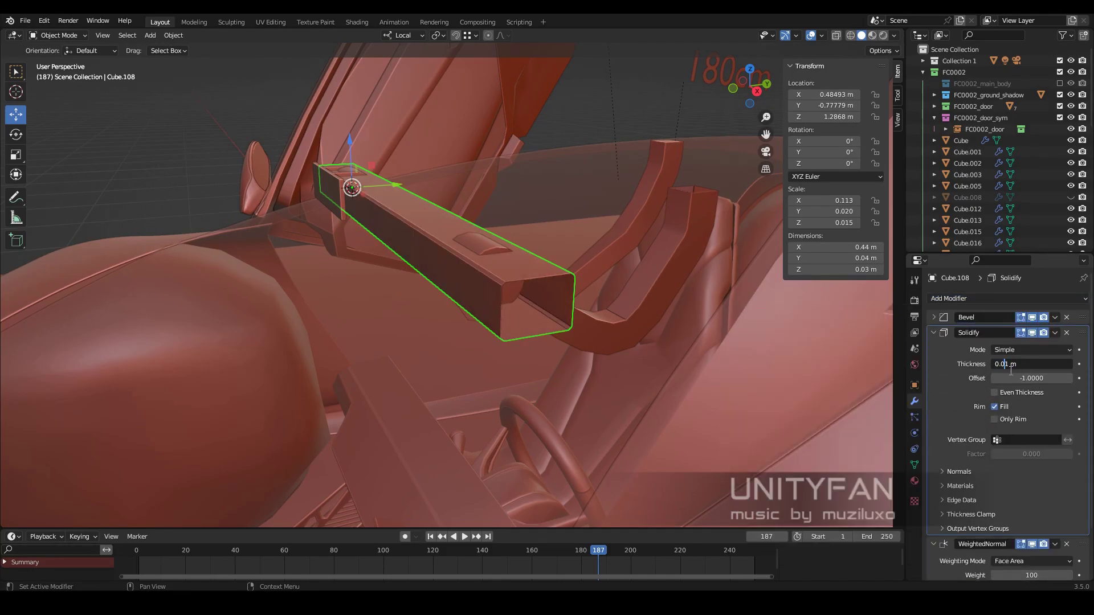
{"action": "type", "text": "0.004"}
{"action": "key", "text": "Return"}
{"action": "key", "text": "ctrl+a"}
{"action": "left_click", "coordinate": [450, 292]}
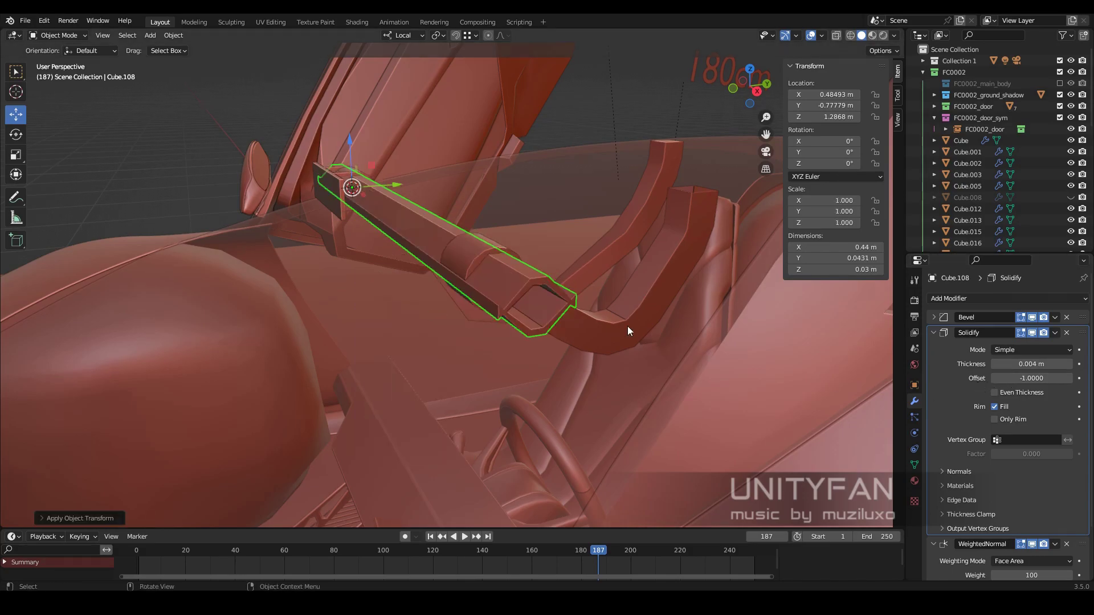
Limit the Bevel to weighted long edges: weight 1, amount 0.005 m, 3 segments
{"action": "left_click", "coordinate": [934, 332]}
{"action": "left_click", "coordinate": [1017, 396]}
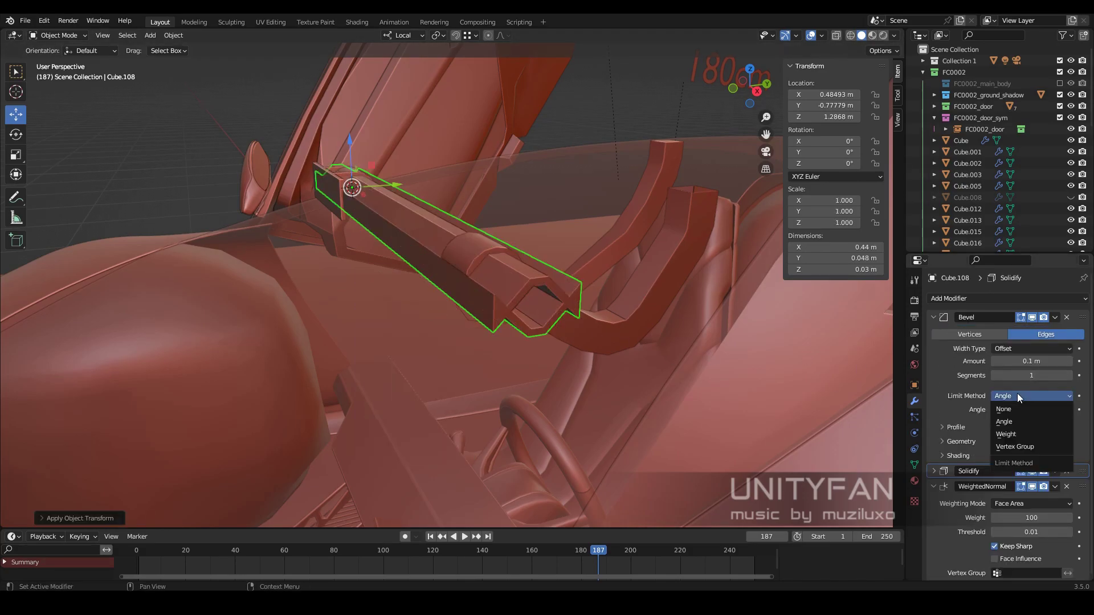
{"action": "left_click", "coordinate": [1006, 434]}
{"action": "key", "text": "Tab"}
{"action": "left_click", "coordinate": [480, 286]}
{"action": "middle_click_drag", "start_coordinate": [480, 286], "coordinate": [396, 215]}
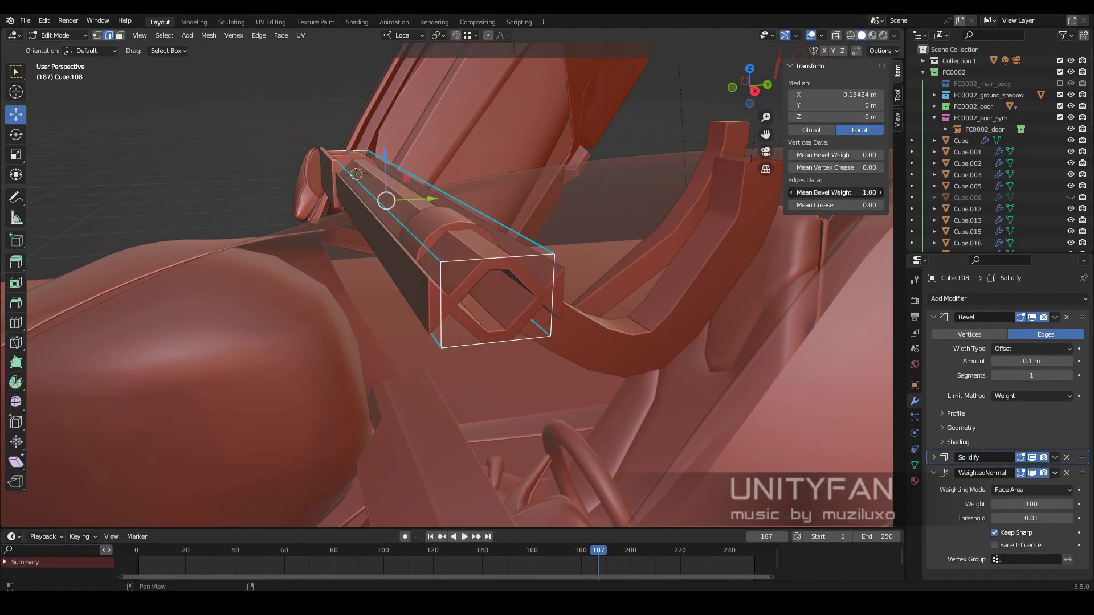
{"action": "double_click", "coordinate": [1008, 361]}
{"action": "type", "text": "0.005"}
{"action": "key", "text": "Return"}
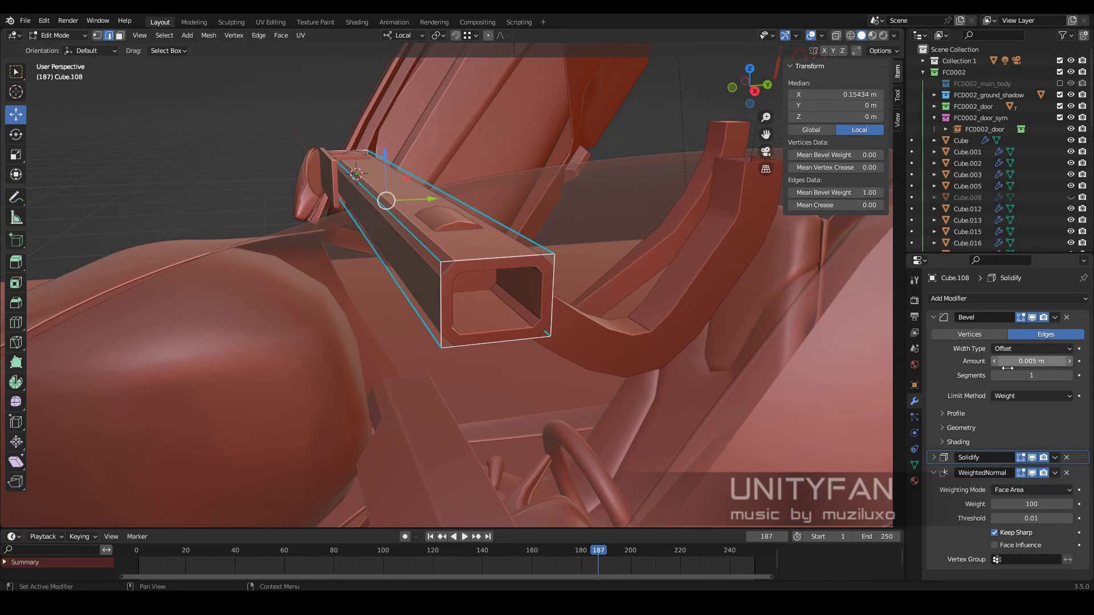
{"action": "left_click_drag", "start_coordinate": [1014, 376], "coordinate": [1047, 382]}
{"action": "key", "text": "Tab"}
Smooth-shade the beam and check its shading
{"action": "middle_click_drag", "start_coordinate": [627, 353], "coordinate": [548, 308]}
{"action": "right_click", "coordinate": [547, 307]}
{"action": "left_click", "coordinate": [557, 308]}
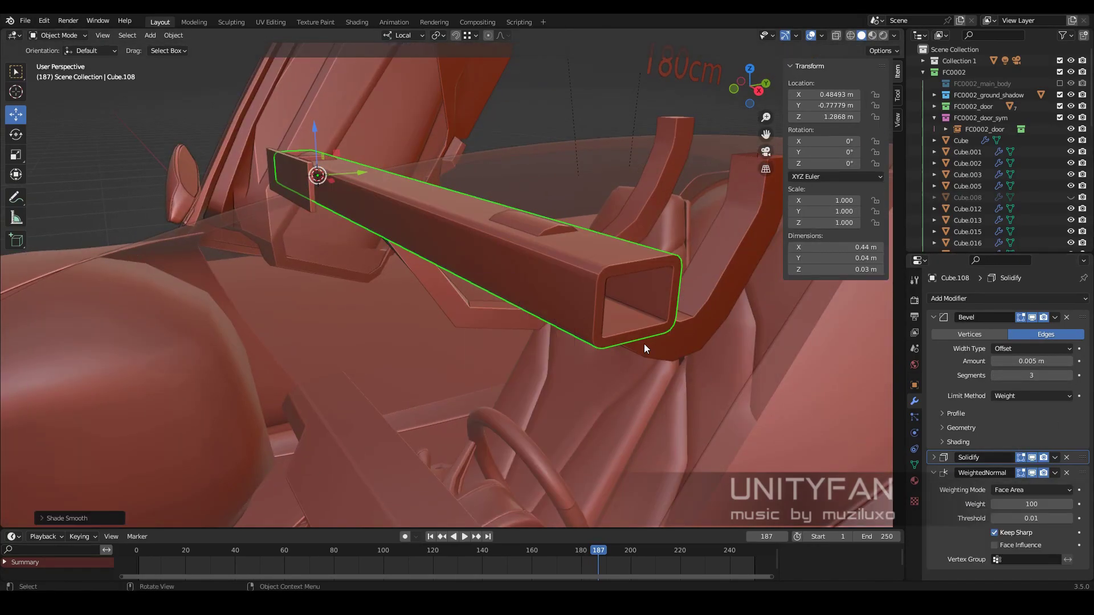
{"action": "key", "text": "Tab"}
{"action": "middle_click_drag", "start_coordinate": [644, 344], "coordinate": [665, 371]}
{"action": "key", "text": "Tab"}
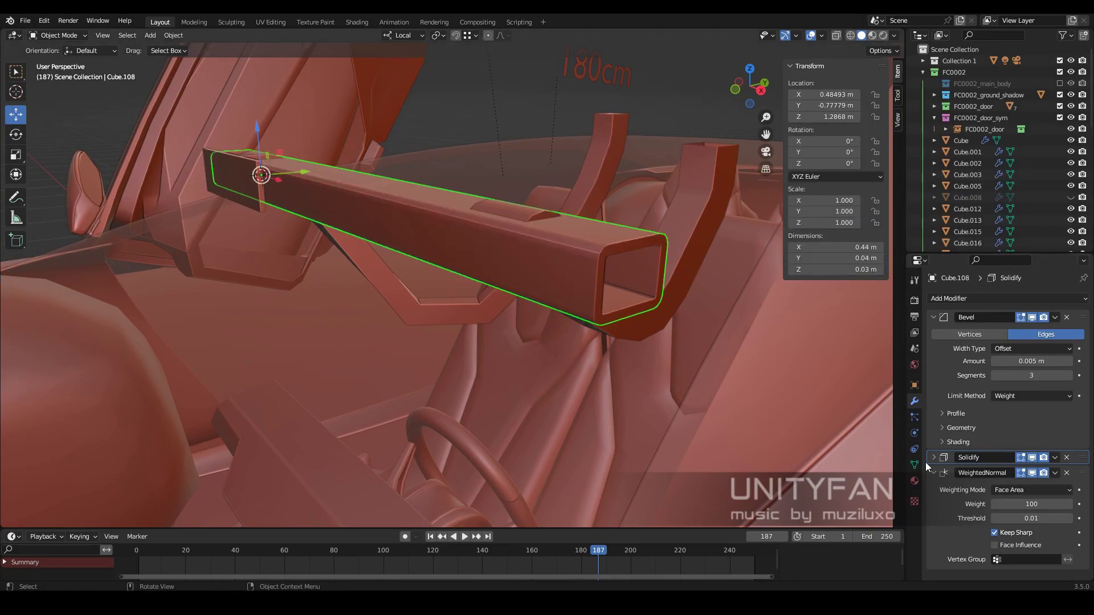
Apply the old WeightedNormal and add a fresh one with weight 100 and Keep Sharp
{"action": "left_click", "coordinate": [1056, 473]}
{"action": "left_click", "coordinate": [1023, 485]}
{"action": "left_click", "coordinate": [1009, 298]}
{"action": "left_click", "coordinate": [763, 379]}
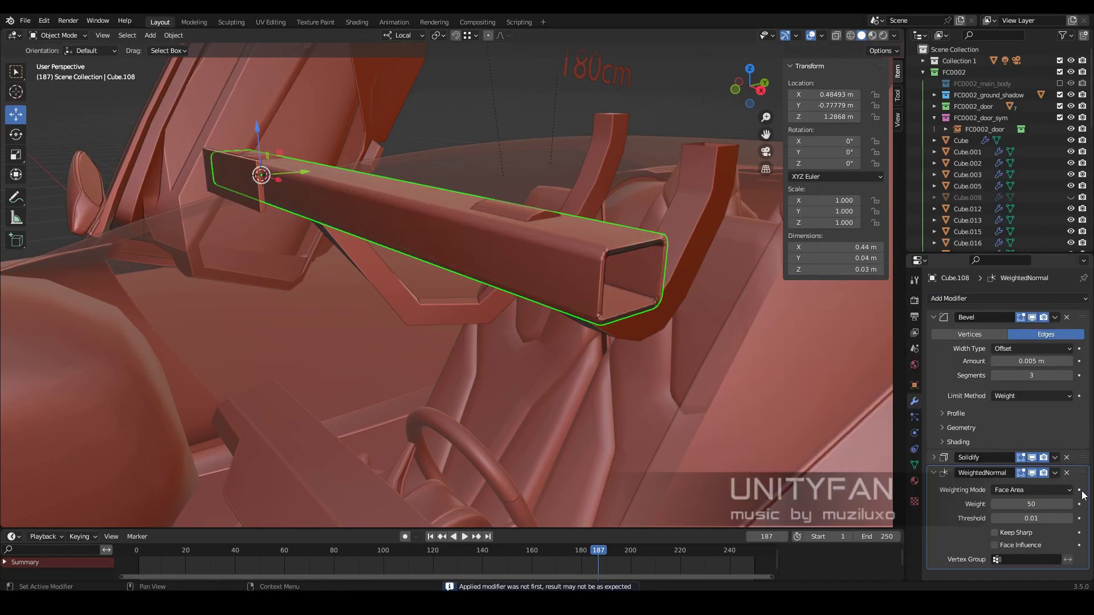
{"action": "left_click_drag", "start_coordinate": [1026, 504], "coordinate": [1060, 505]}
{"action": "left_click", "coordinate": [995, 533]}
Mark the beam's long edges as sharp
{"action": "key", "text": "Tab"}
{"action": "middle_click_drag", "start_coordinate": [570, 285], "coordinate": [616, 319]}
{"action": "left_click", "coordinate": [596, 304], "text": "alt"}
{"action": "key", "text": "alt+z"}
{"action": "key", "text": "alt+z"}
{"action": "key", "text": "ctrl+e"}
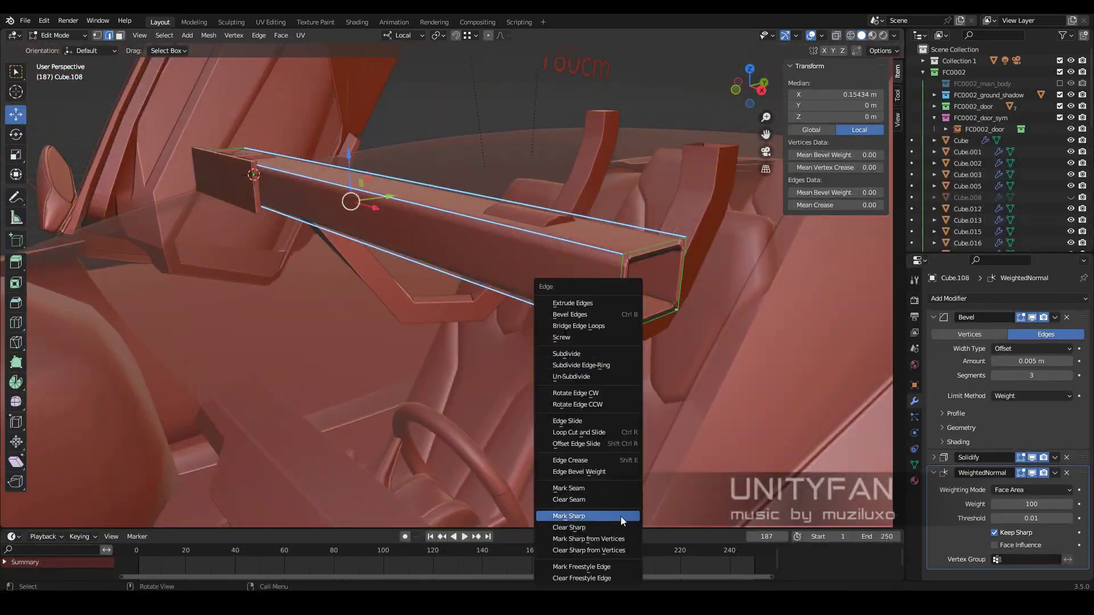
{"action": "left_click", "coordinate": [621, 516]}
{"action": "mouse_move", "coordinate": [621, 316]}
{"action": "middle_mouse_down"}
{"action": "mouse_move", "coordinate": [600, 322]}
{"action": "mouse_move", "coordinate": [628, 346]}
{"action": "mouse_move", "coordinate": [535, 314]}
{"action": "mouse_move", "coordinate": [546, 306]}
{"action": "middle_mouse_up"}
{"action": "key", "text": "Tab"}
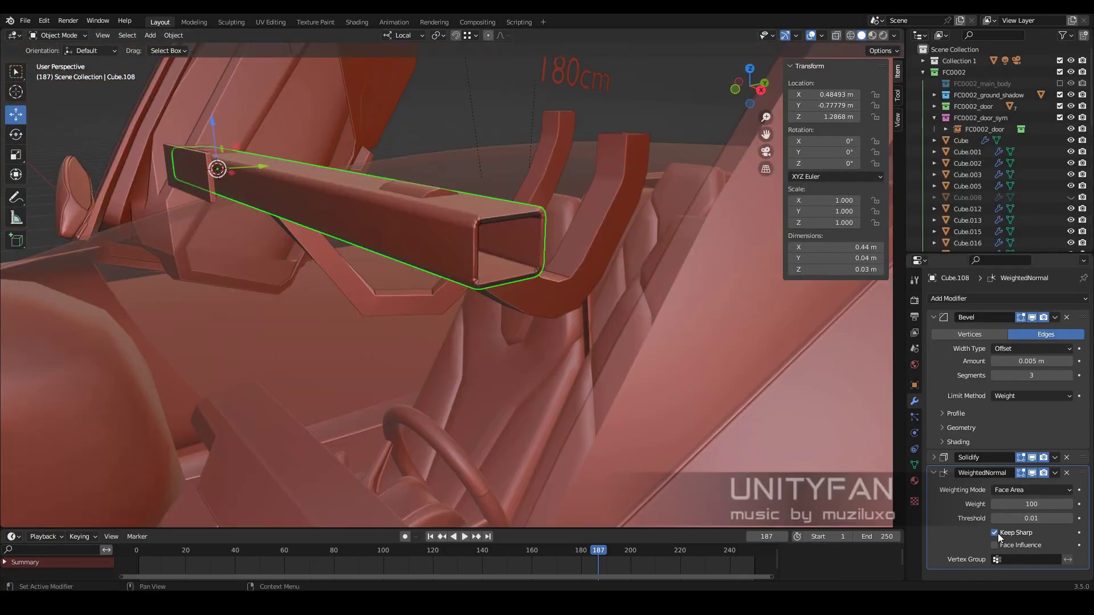
Remove the tube's WeightedNormal modifier and apply edge marks to its mesh
{"action": "left_click", "coordinate": [1067, 473]}
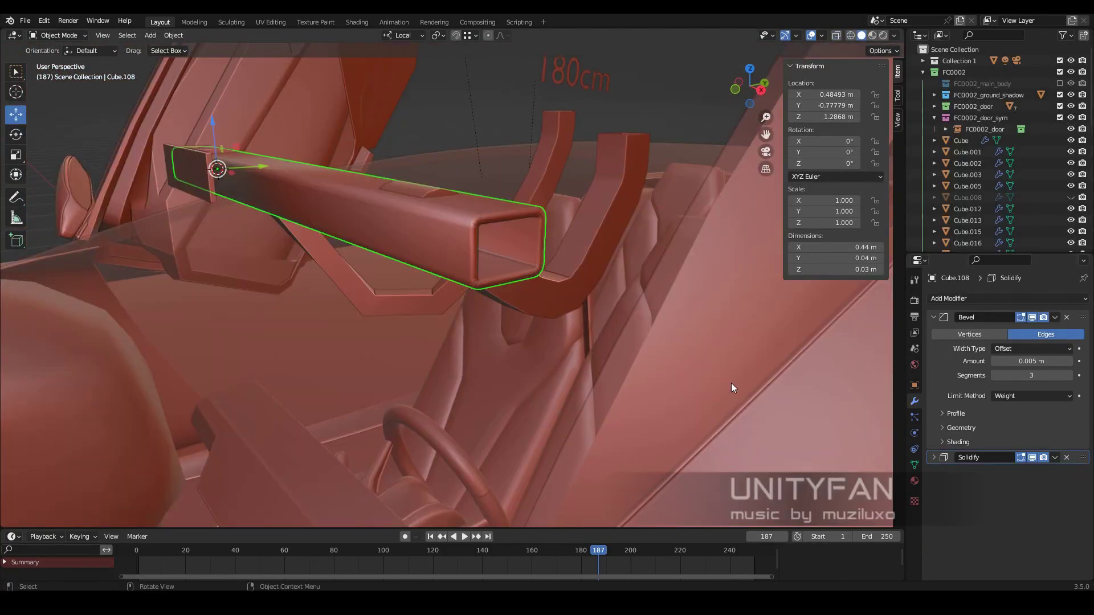
{"action": "key", "text": "Tab"}
{"action": "middle_click_drag", "start_coordinate": [732, 388], "coordinate": [547, 353]}
{"action": "key", "text": "ctrl+e"}
{"action": "left_click", "coordinate": [544, 329]}
{"action": "key", "text": "Tab"}
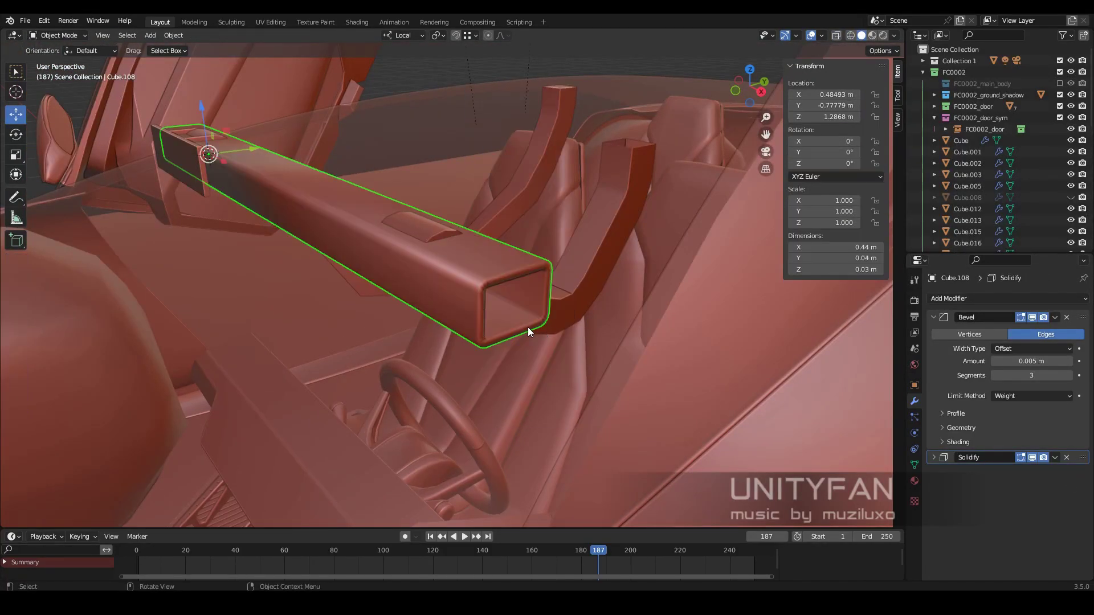
{"action": "key", "text": "Tab"}
{"action": "key", "text": "ctrl+e"}
{"action": "left_click", "coordinate": [440, 350]}
{"action": "key", "text": "Tab"}
Add a Weighted Normal modifier to the tube and move Solidify up the stack
{"action": "left_click", "coordinate": [963, 299]}
{"action": "left_click", "coordinate": [763, 387]}
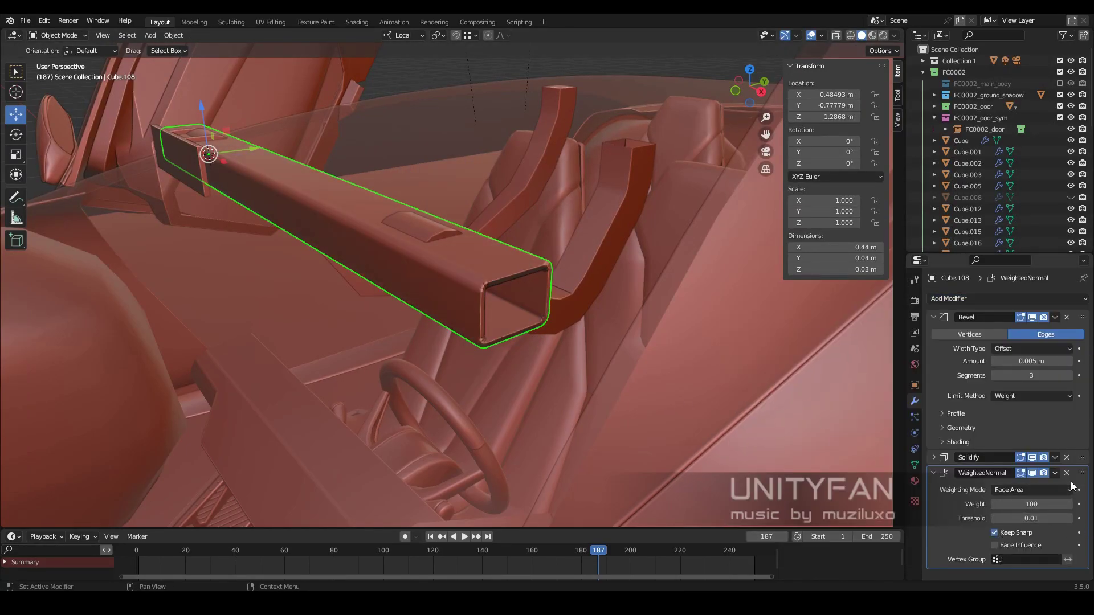
{"action": "left_click", "coordinate": [937, 457]}
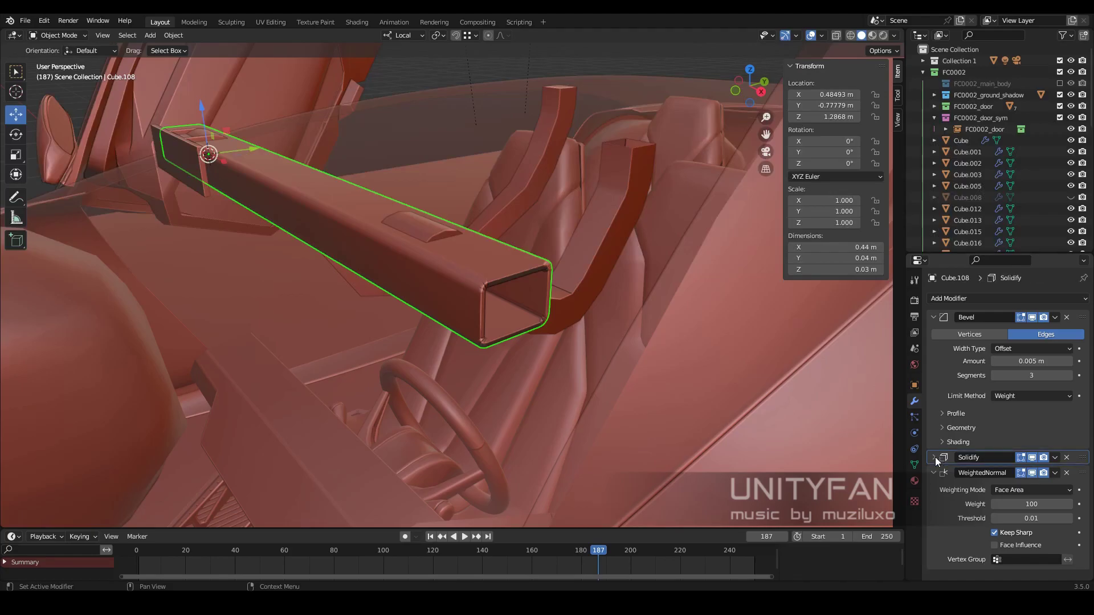
{"action": "left_click_drag", "start_coordinate": [1083, 458], "coordinate": [1083, 318]}
{"action": "key", "text": "Tab"}
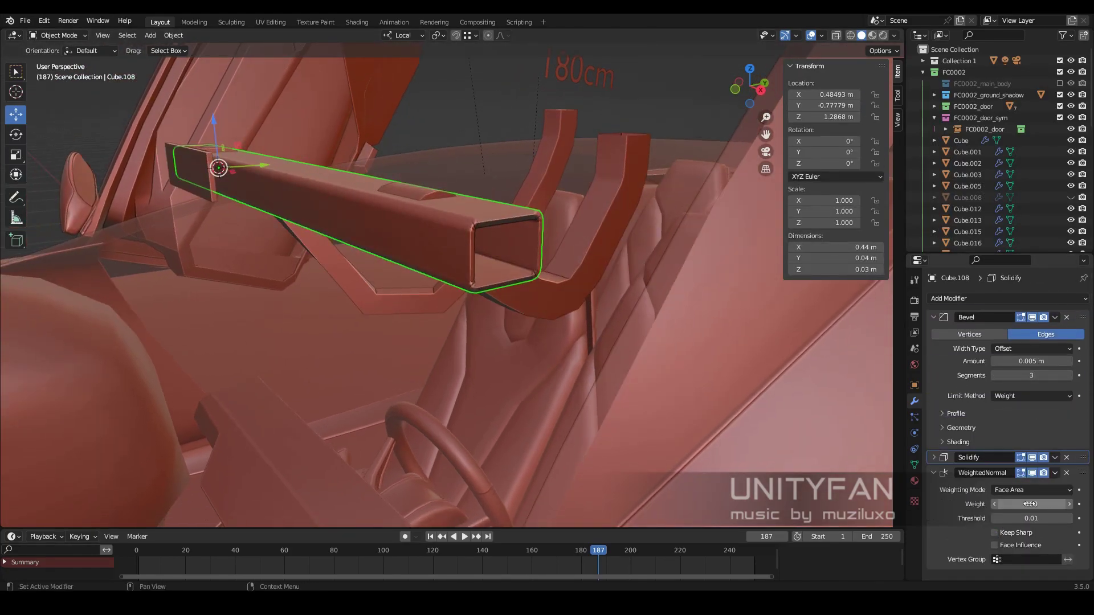
Set WeightedNormal weight to 100 and add an Edge Split modifier at 30°
{"action": "left_click_drag", "start_coordinate": [1031, 504], "coordinate": [1048, 504]}
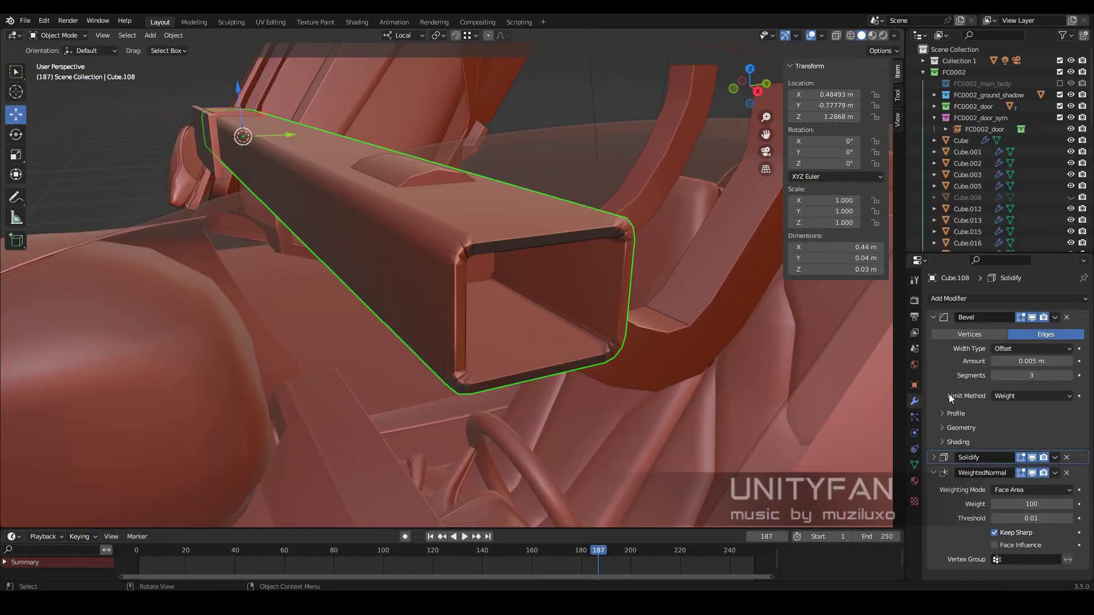
{"action": "key", "text": "shift+a"}
{"action": "left_click", "coordinate": [874, 375]}
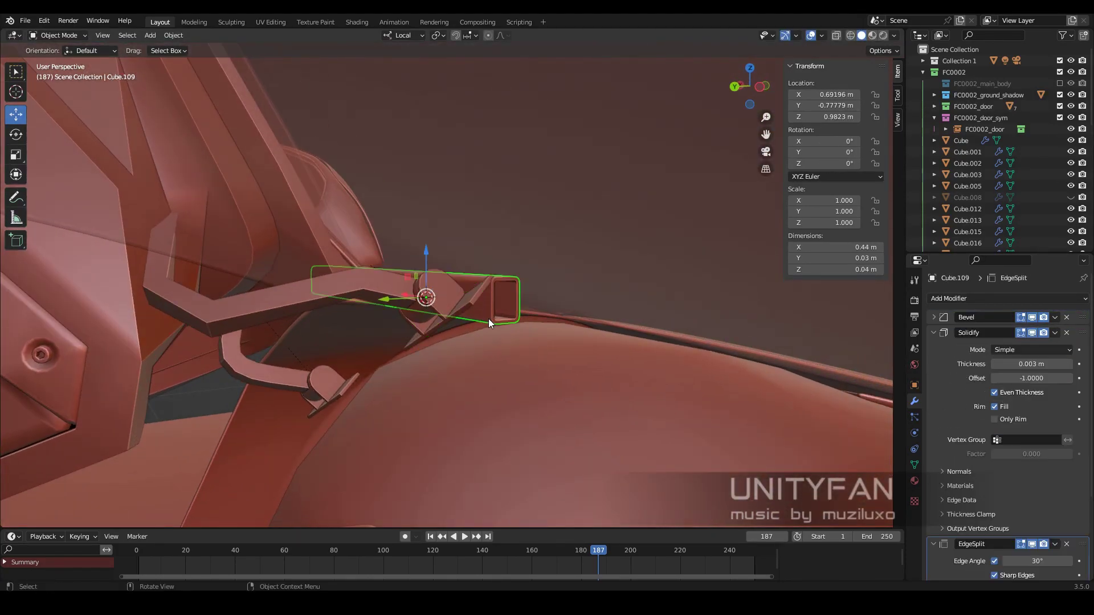
Select the hinge cylinder and a nearby body piece to inspect the hinge
{"action": "middle_click_drag", "start_coordinate": [488, 319], "coordinate": [477, 322]}
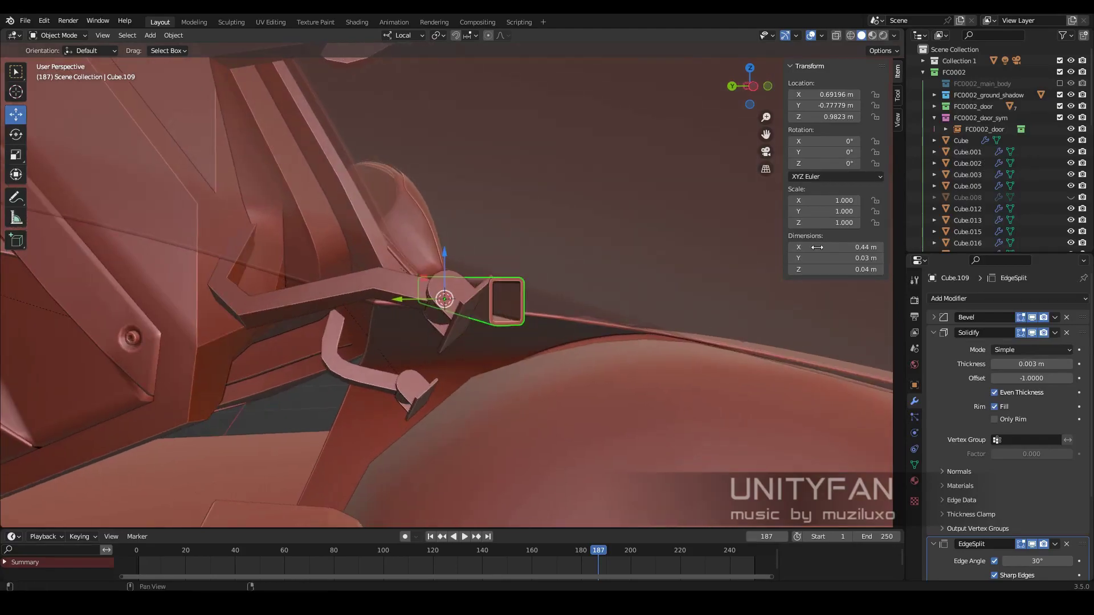
{"action": "left_click", "coordinate": [470, 340]}
{"action": "mouse_move", "coordinate": [636, 409]}
{"action": "middle_mouse_down"}
{"action": "mouse_move", "coordinate": [587, 402]}
{"action": "mouse_move", "coordinate": [446, 342]}
{"action": "middle_mouse_up"}
{"action": "scroll", "coordinate": [487, 340], "scroll_direction": "up", "scroll_amount": 3}
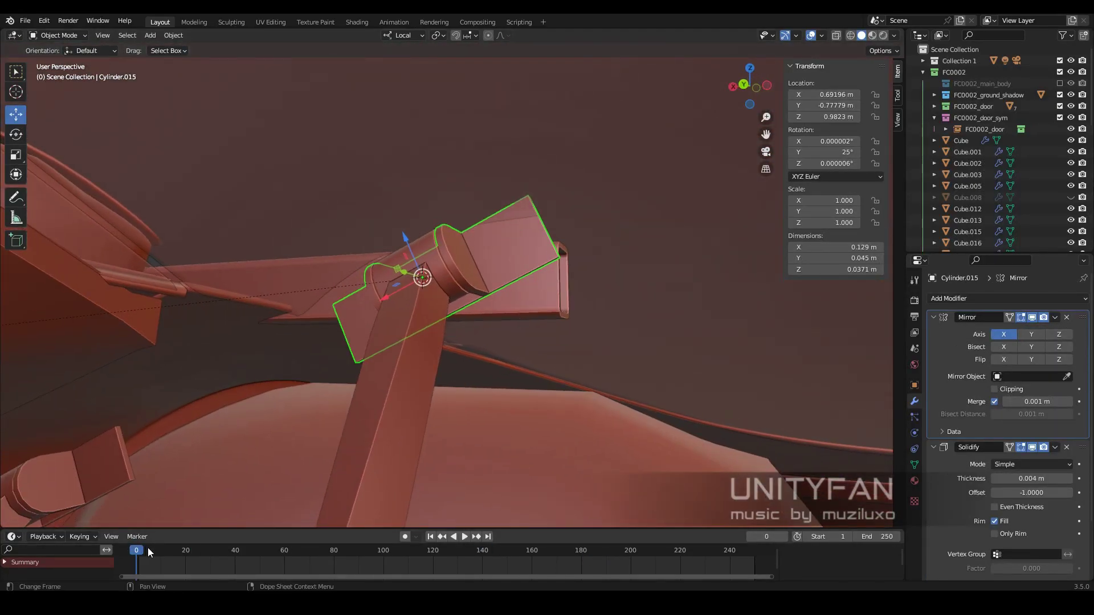
{"action": "scroll", "coordinate": [498, 309], "scroll_direction": "down", "scroll_amount": 3}
{"action": "left_click", "coordinate": [329, 414]}
{"action": "mouse_move", "coordinate": [563, 288]}
{"action": "middle_mouse_down"}
{"action": "mouse_move", "coordinate": [527, 244]}
{"action": "mouse_move", "coordinate": [412, 308]}
{"action": "middle_mouse_up"}
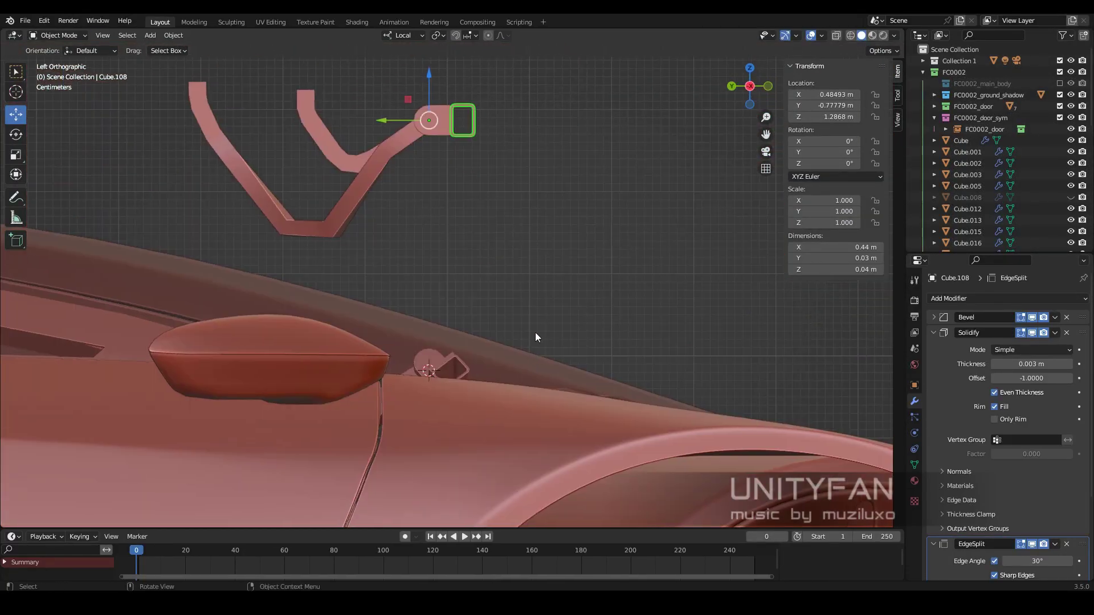
Enter Edit Mode on hinge arm Cylinder.011 and frame its hinge end
{"action": "key", "text": "Tab"}
{"action": "key", "text": "KP_Decimal"}
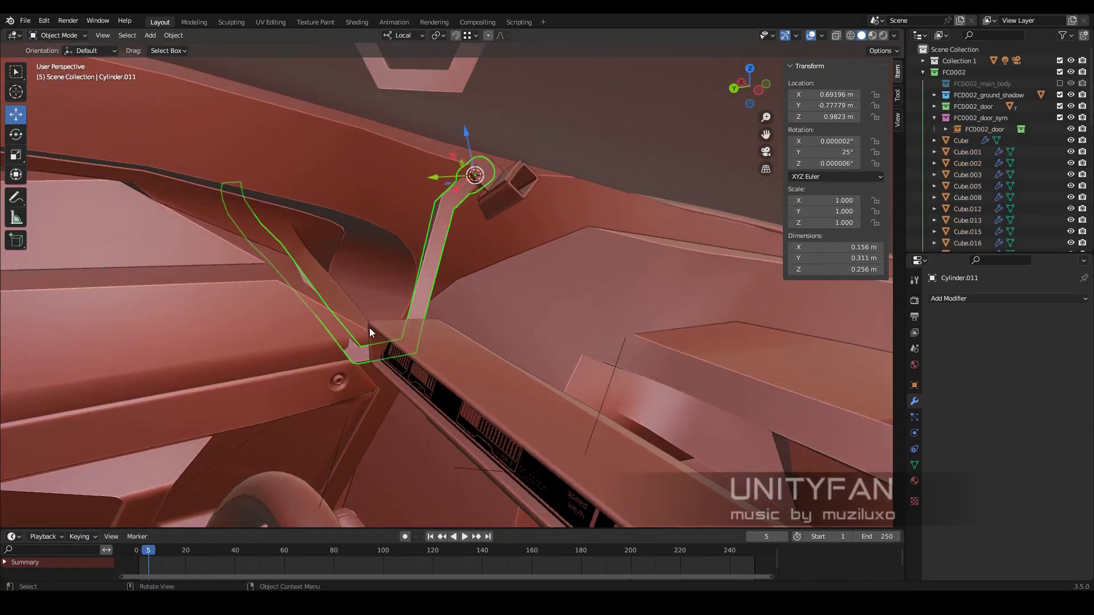
Move the hinge arm's end vertices onto the door bracket
{"action": "mouse_move", "coordinate": [369, 327]}
{"action": "middle_mouse_down"}
{"action": "mouse_move", "coordinate": [500, 310]}
{"action": "mouse_move", "coordinate": [570, 329]}
{"action": "mouse_move", "coordinate": [583, 370]}
{"action": "mouse_move", "coordinate": [532, 362]}
{"action": "mouse_move", "coordinate": [572, 350]}
{"action": "mouse_move", "coordinate": [485, 348]}
{"action": "middle_mouse_up"}
{"action": "key", "text": "Tab"}
{"action": "key", "text": "shift+z"}
{"action": "mouse_move", "coordinate": [507, 476]}
{"action": "middle_mouse_down"}
{"action": "mouse_move", "coordinate": [456, 399]}
{"action": "mouse_move", "coordinate": [416, 365]}
{"action": "middle_mouse_up"}
{"action": "key", "text": "z"}
{"action": "left_click", "coordinate": [501, 379]}
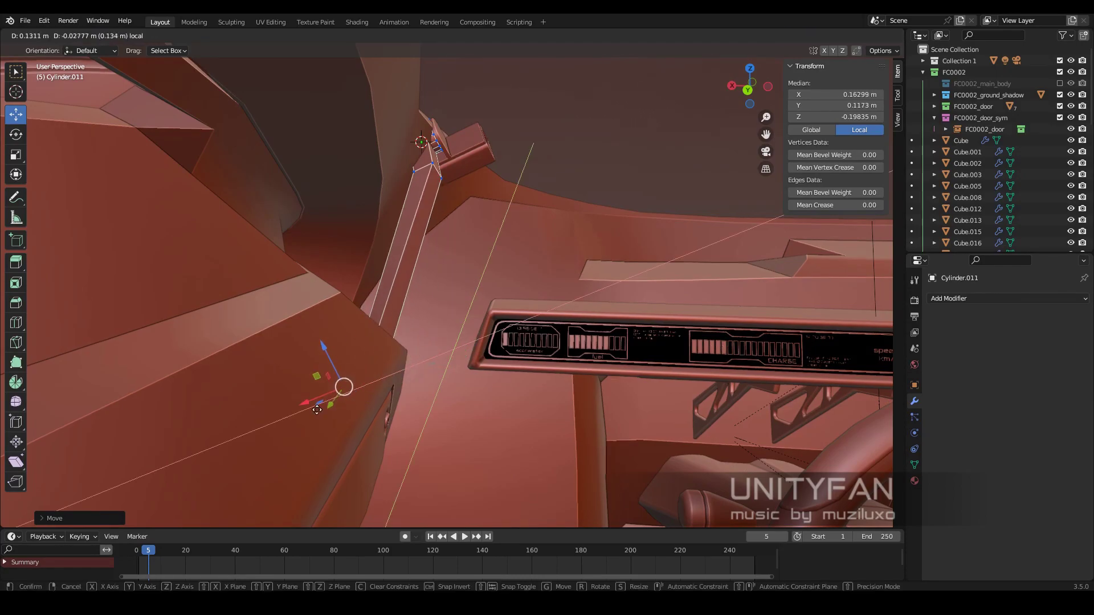
{"action": "left_click", "coordinate": [317, 410]}
{"action": "mouse_move", "coordinate": [317, 410]}
{"action": "middle_mouse_down"}
{"action": "mouse_move", "coordinate": [419, 337]}
{"action": "mouse_move", "coordinate": [242, 536]}
{"action": "middle_mouse_up"}
{"action": "key", "text": "Tab"}
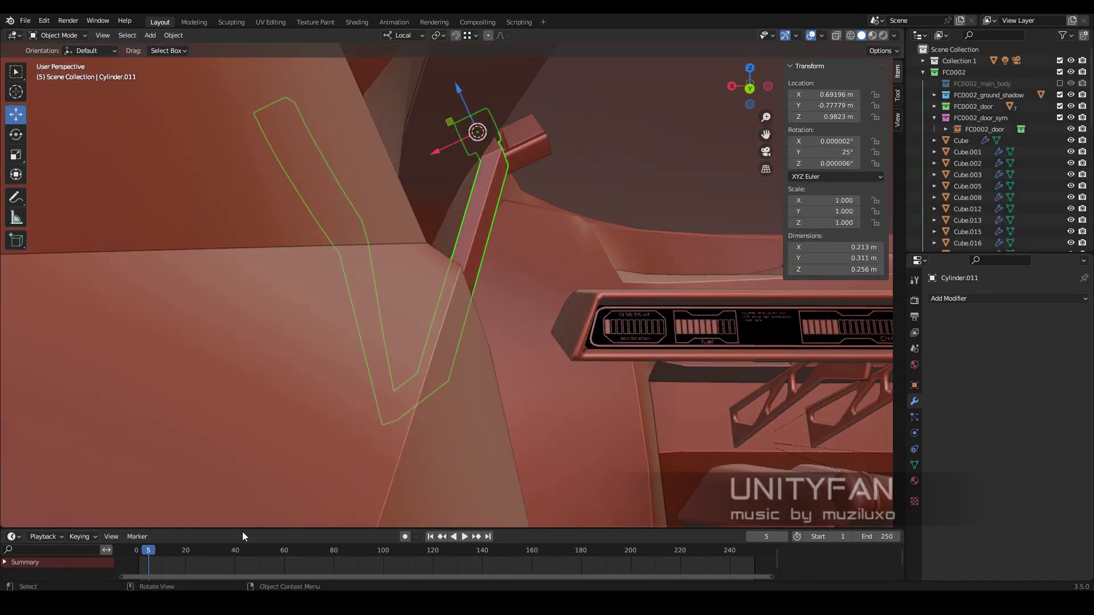
Play the door animation to check the hinge arm's swing
{"action": "key", "text": "space"}
{"action": "mouse_move", "coordinate": [581, 504]}
{"action": "middle_mouse_down"}
{"action": "mouse_move", "coordinate": [446, 309]}
{"action": "mouse_move", "coordinate": [422, 365]}
{"action": "middle_mouse_up"}
{"action": "left_click", "coordinate": [433, 343]}
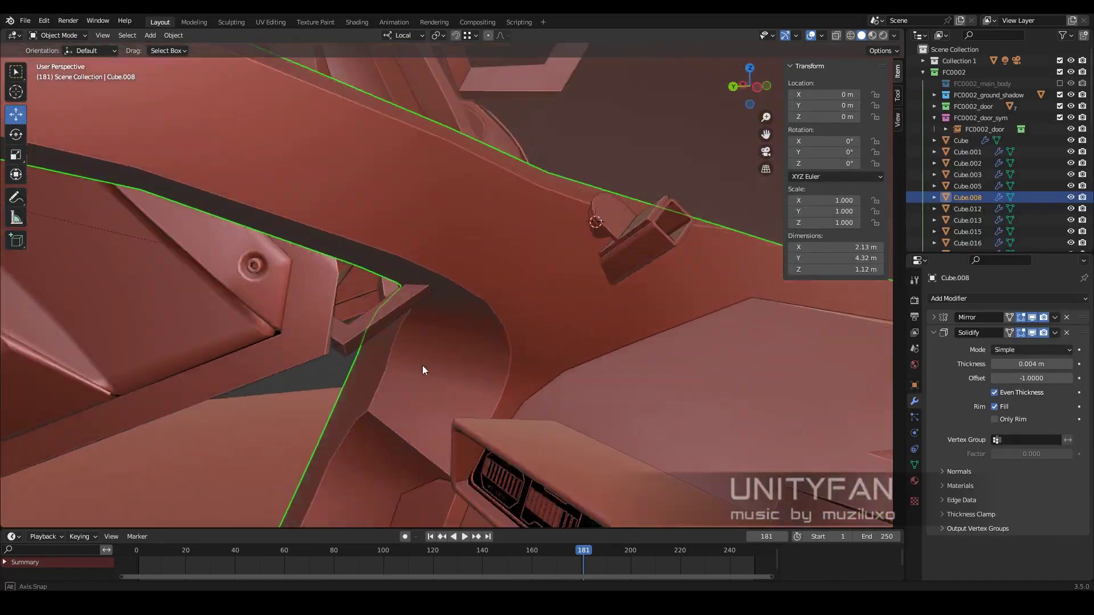
{"action": "left_click", "coordinate": [596, 223]}
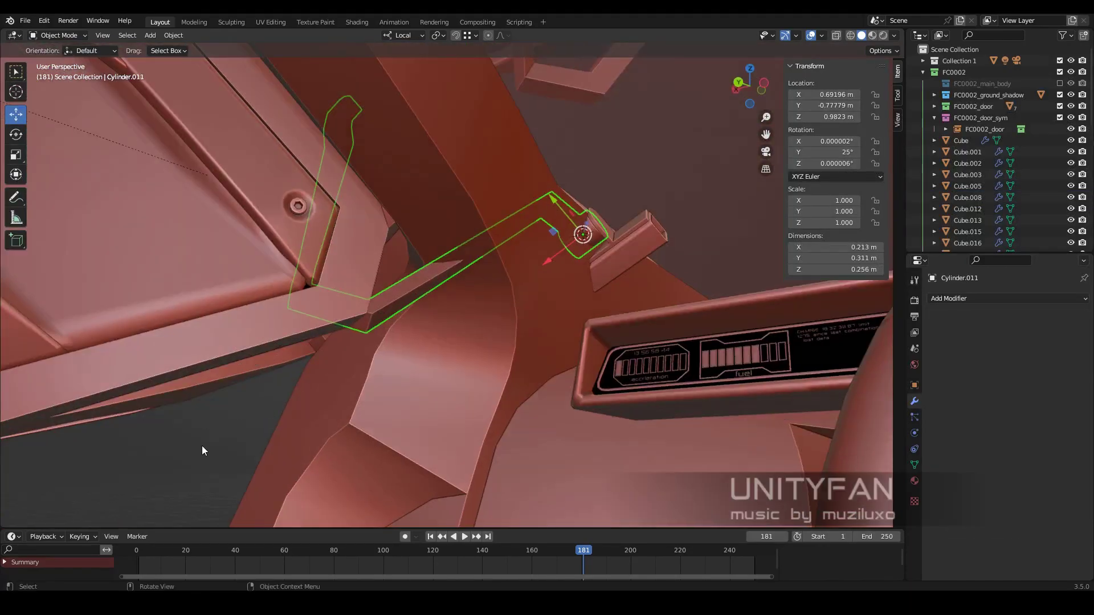
{"action": "key", "text": "space"}
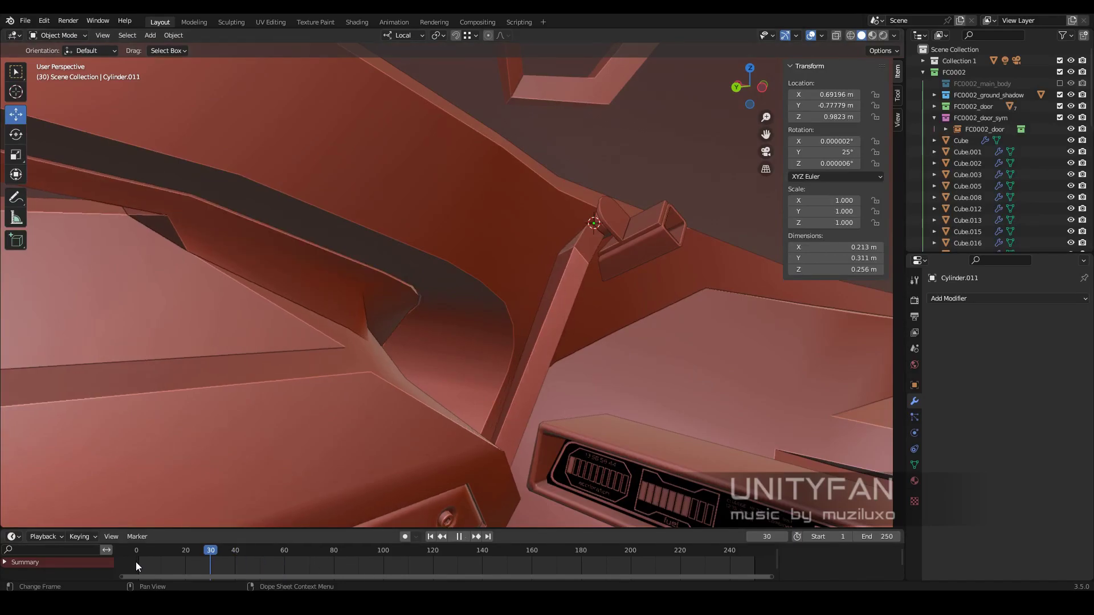
{"action": "key", "text": "space"}
{"action": "left_click", "coordinate": [616, 287]}
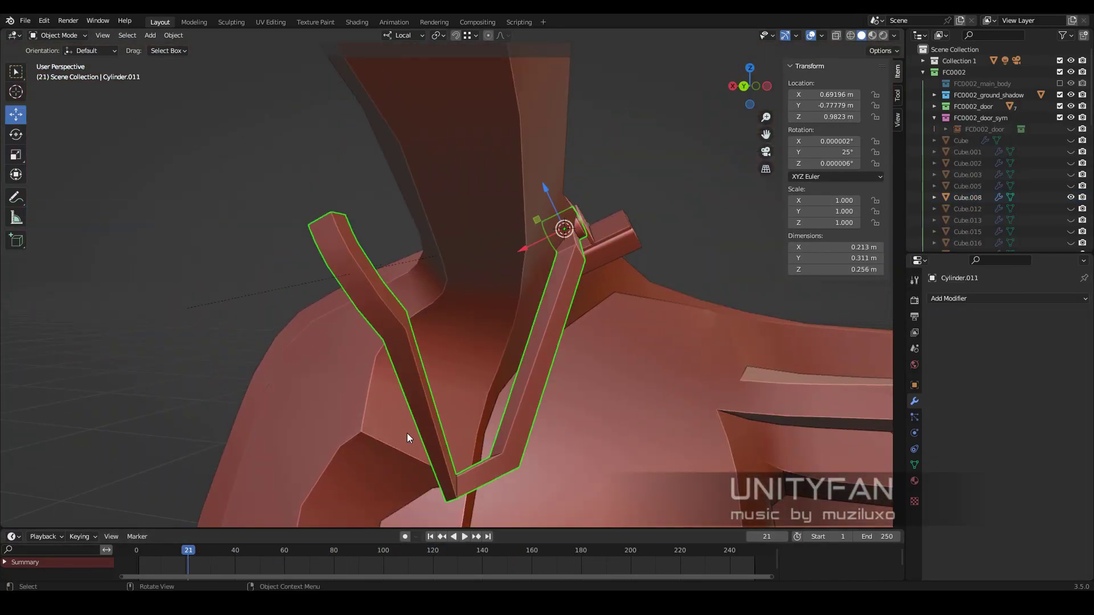
{"action": "middle_click_drag", "start_coordinate": [407, 433], "coordinate": [402, 347]}
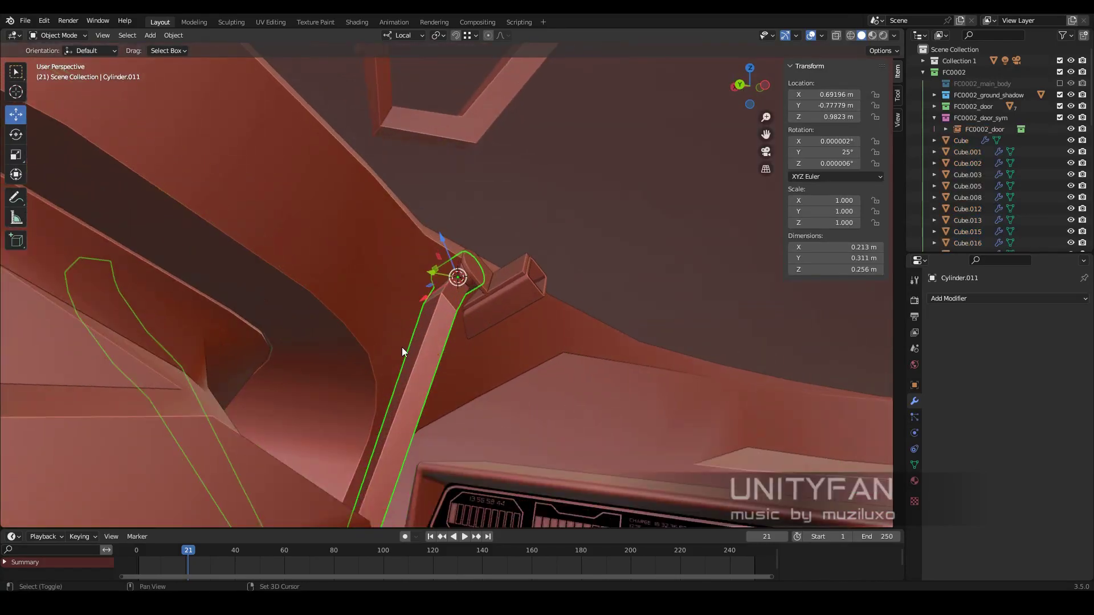
{"action": "middle_click_drag", "start_coordinate": [427, 164], "coordinate": [530, 252]}
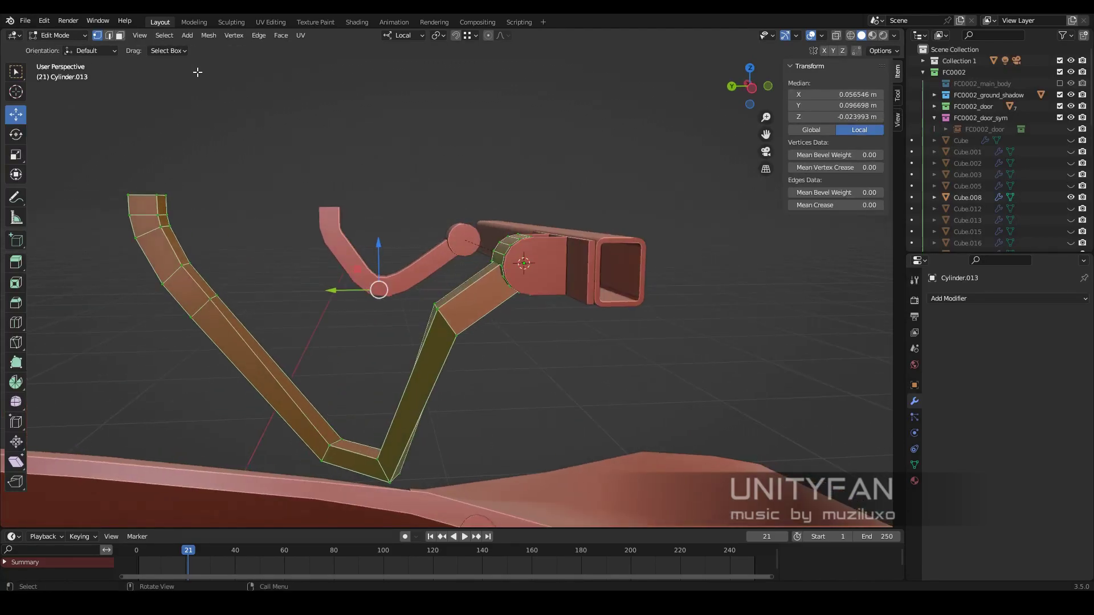
Line up the arm's end faces at X 0
{"action": "key", "text": "s"}
{"action": "key", "text": "x"}
{"action": "key", "text": "0"}
{"action": "key", "text": "Return"}
{"action": "key", "text": "KP_1"}
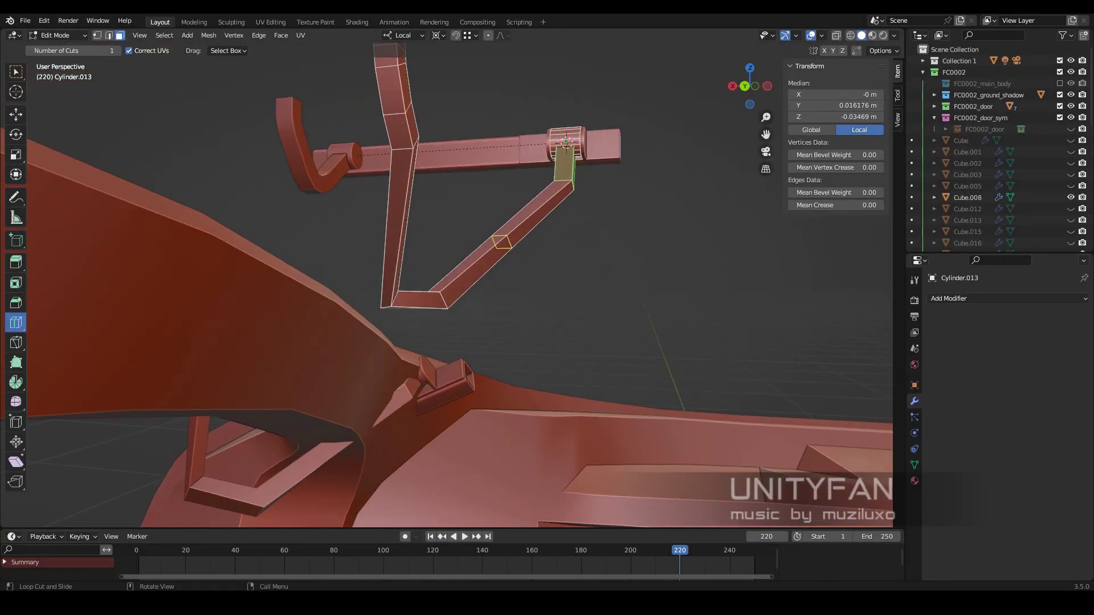
Add a loop cut to give the arm an extra bend
{"action": "left_click", "coordinate": [499, 256], "text": "alt"}
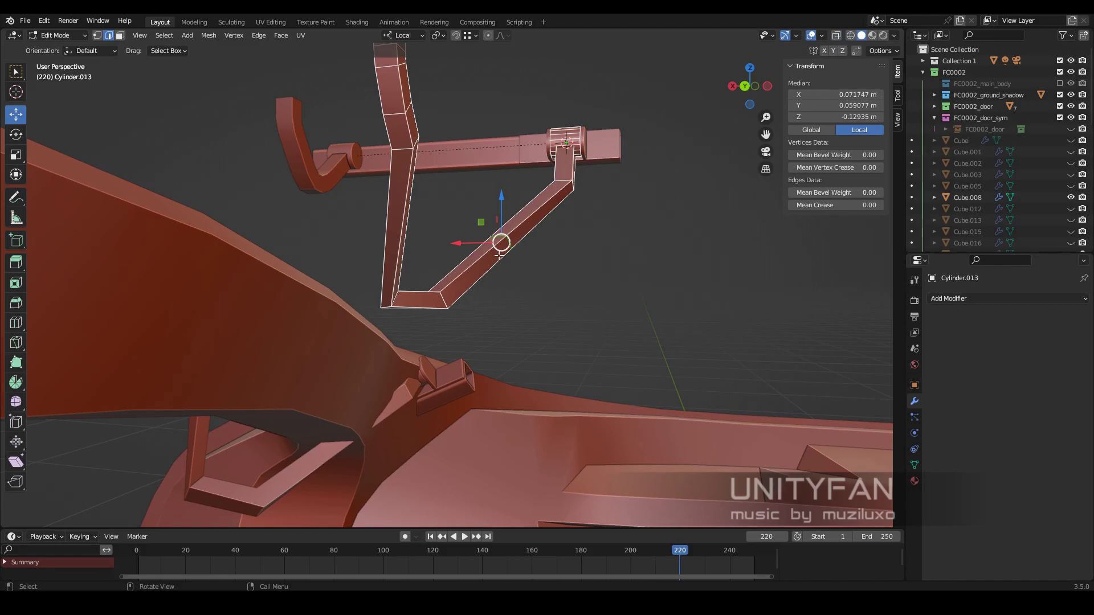
{"action": "mouse_move", "coordinate": [519, 260]}
{"action": "middle_mouse_down"}
{"action": "mouse_move", "coordinate": [477, 326]}
{"action": "mouse_move", "coordinate": [513, 262]}
{"action": "middle_mouse_up"}
{"action": "left_click", "coordinate": [496, 285]}
{"action": "key", "text": "Tab"}
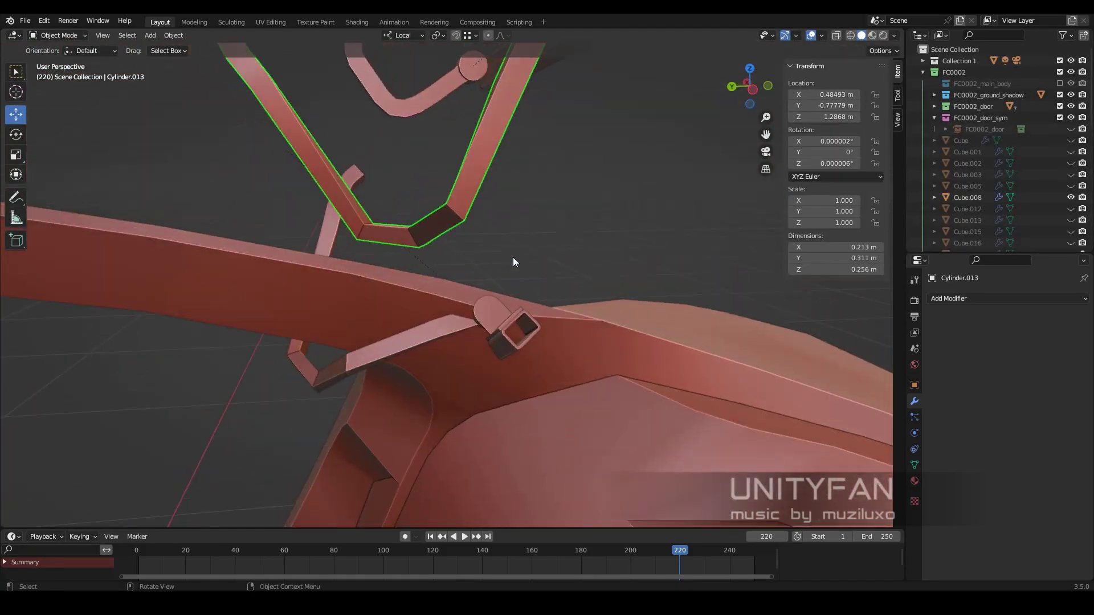
Play and scrub the door swing to check the arm clears the interior
{"action": "key", "text": "Escape"}
{"action": "mouse_move", "coordinate": [397, 398]}
{"action": "middle_mouse_down"}
{"action": "mouse_move", "coordinate": [575, 282]}
{"action": "mouse_move", "coordinate": [536, 411]}
{"action": "middle_mouse_up"}
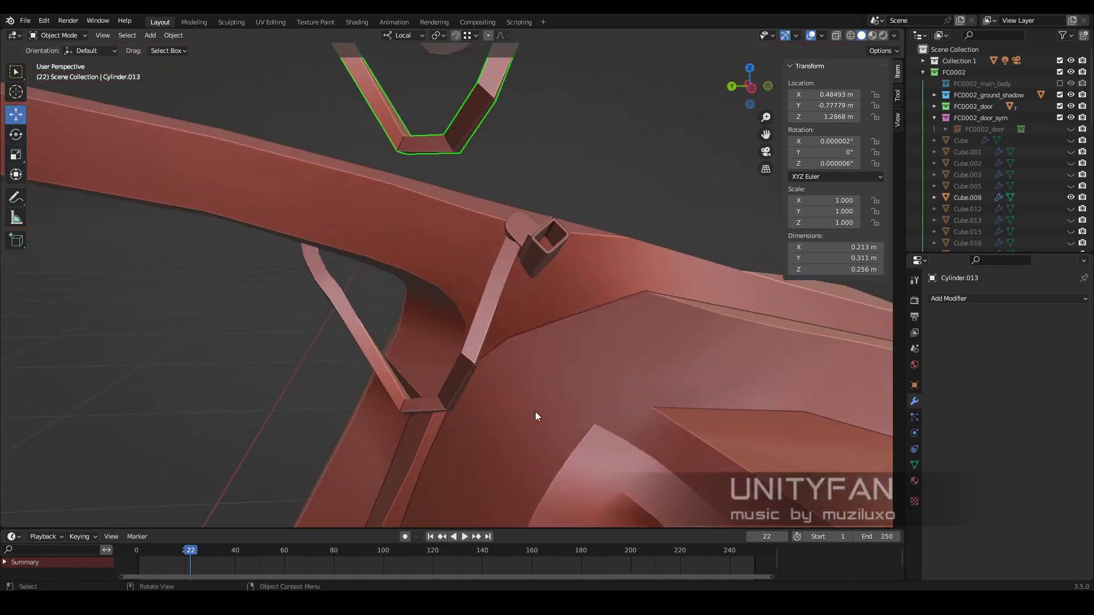
{"action": "key", "text": "space"}
{"action": "mouse_move", "coordinate": [348, 314]}
{"action": "middle_mouse_down"}
{"action": "mouse_move", "coordinate": [399, 380]}
{"action": "mouse_move", "coordinate": [477, 168]}
{"action": "mouse_move", "coordinate": [358, 273]}
{"action": "mouse_move", "coordinate": [490, 471]}
{"action": "middle_mouse_up"}
{"action": "left_click_drag", "start_coordinate": [182, 551], "coordinate": [583, 578]}
{"action": "mouse_move", "coordinate": [569, 502]}
{"action": "middle_mouse_down"}
{"action": "mouse_move", "coordinate": [556, 374]}
{"action": "mouse_move", "coordinate": [435, 373]}
{"action": "mouse_move", "coordinate": [342, 447]}
{"action": "mouse_move", "coordinate": [444, 433]}
{"action": "middle_mouse_up"}
{"action": "left_click", "coordinate": [329, 542]}
{"action": "key", "text": "space"}
{"action": "mouse_move", "coordinate": [364, 484]}
{"action": "middle_mouse_down"}
{"action": "mouse_move", "coordinate": [423, 381]}
{"action": "mouse_move", "coordinate": [467, 383]}
{"action": "mouse_move", "coordinate": [496, 502]}
{"action": "middle_mouse_up"}
{"action": "key", "text": "Escape"}
{"action": "mouse_move", "coordinate": [399, 512]}
{"action": "middle_mouse_down"}
{"action": "mouse_move", "coordinate": [380, 393]}
{"action": "mouse_move", "coordinate": [422, 350]}
{"action": "middle_mouse_up"}
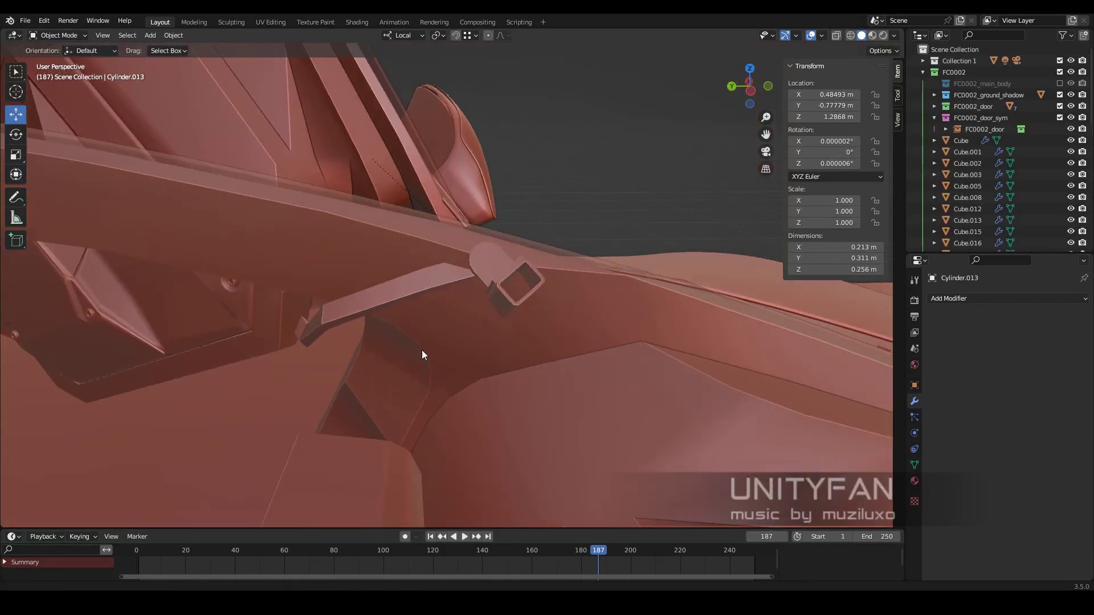
Put the body panel Cube.008 into Edit Mode and orbit in close to the hinge bracket
{"action": "left_click", "coordinate": [405, 361]}
{"action": "key", "text": "space"}
{"action": "key", "text": "Tab"}
{"action": "scroll", "coordinate": [517, 334], "scroll_direction": "up", "scroll_amount": 3}
{"action": "mouse_move", "coordinate": [517, 334]}
{"action": "middle_mouse_down"}
{"action": "mouse_move", "coordinate": [572, 320]}
{"action": "mouse_move", "coordinate": [569, 329]}
{"action": "mouse_move", "coordinate": [64, 44]}
{"action": "middle_mouse_up"}
{"action": "middle_click_drag", "start_coordinate": [399, 269], "coordinate": [398, 264]}
Knife-cut new edges into the body around the hinge bracket
{"action": "key", "text": "k"}
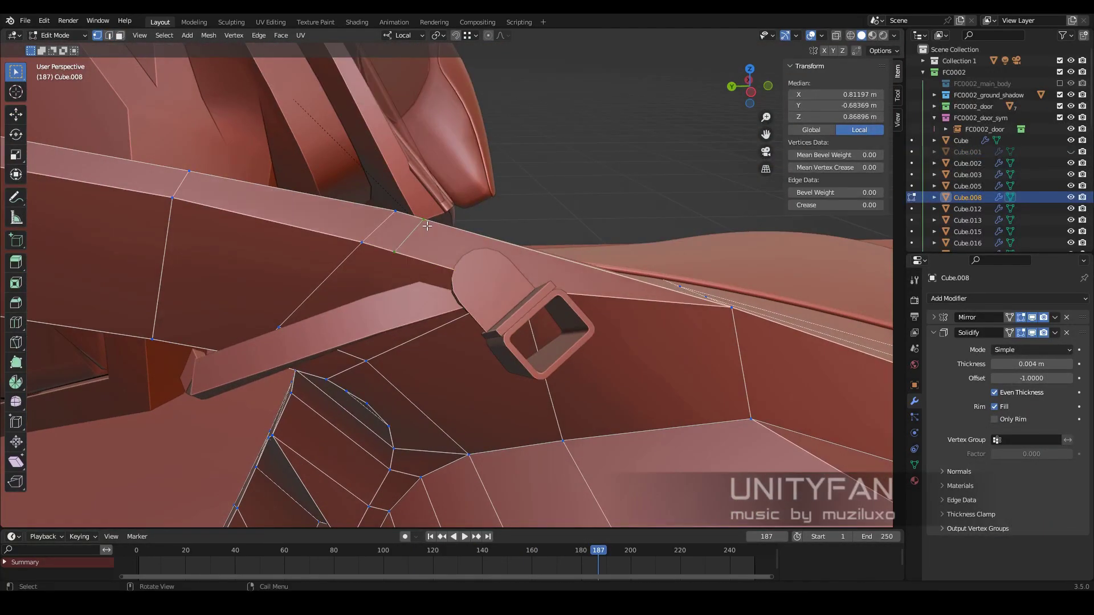
{"action": "middle_click_drag", "start_coordinate": [427, 226], "coordinate": [386, 278]}
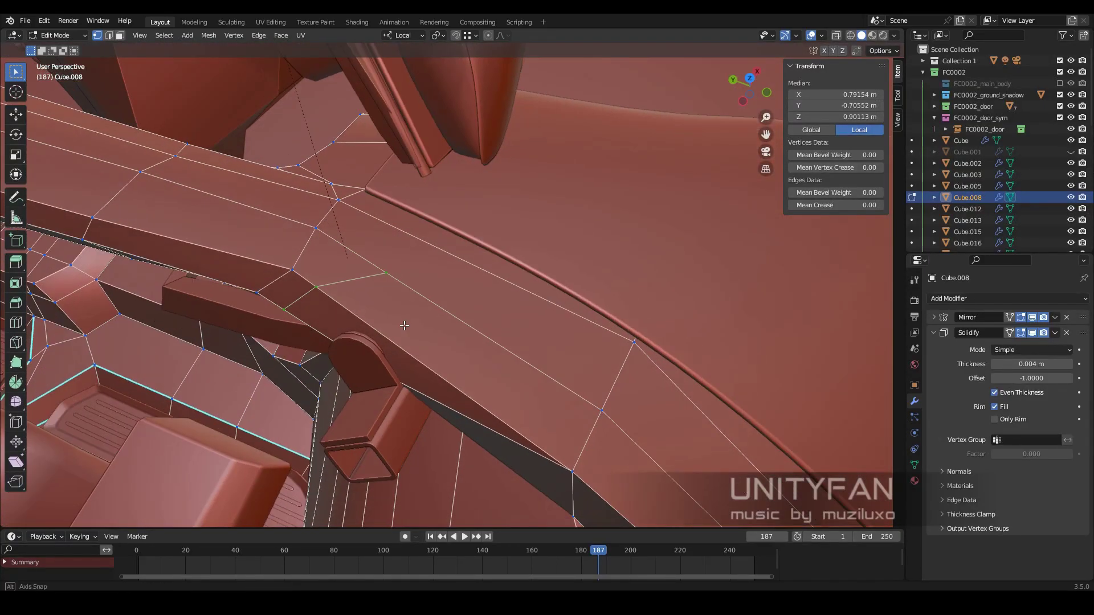
{"action": "middle_click_drag", "start_coordinate": [404, 325], "coordinate": [478, 306]}
{"action": "middle_click_drag", "start_coordinate": [509, 374], "coordinate": [530, 283]}
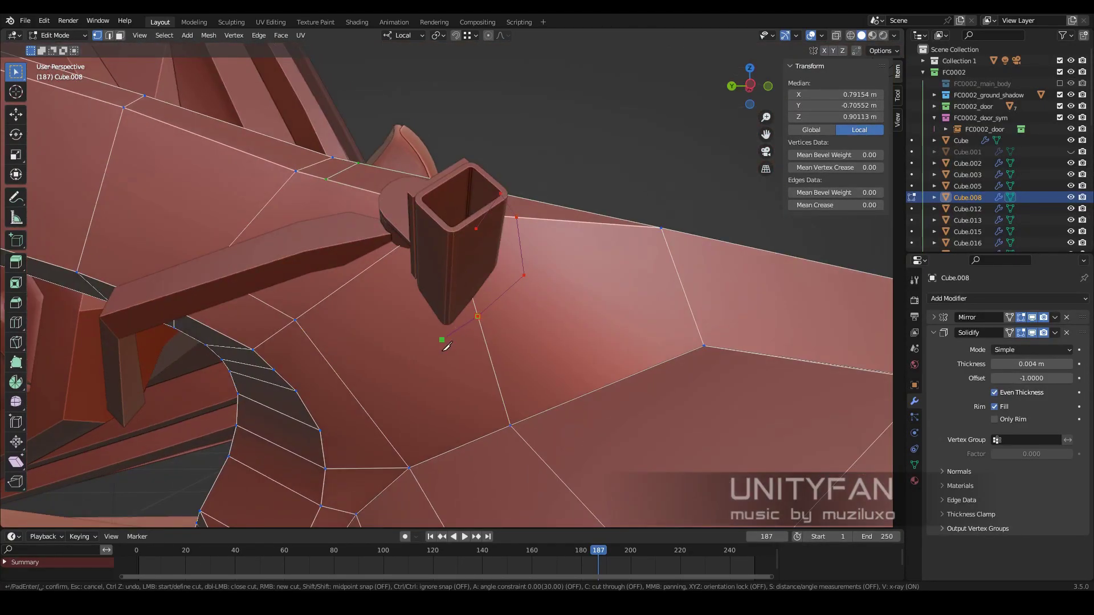
{"action": "middle_click_drag", "start_coordinate": [333, 185], "coordinate": [175, 66]}
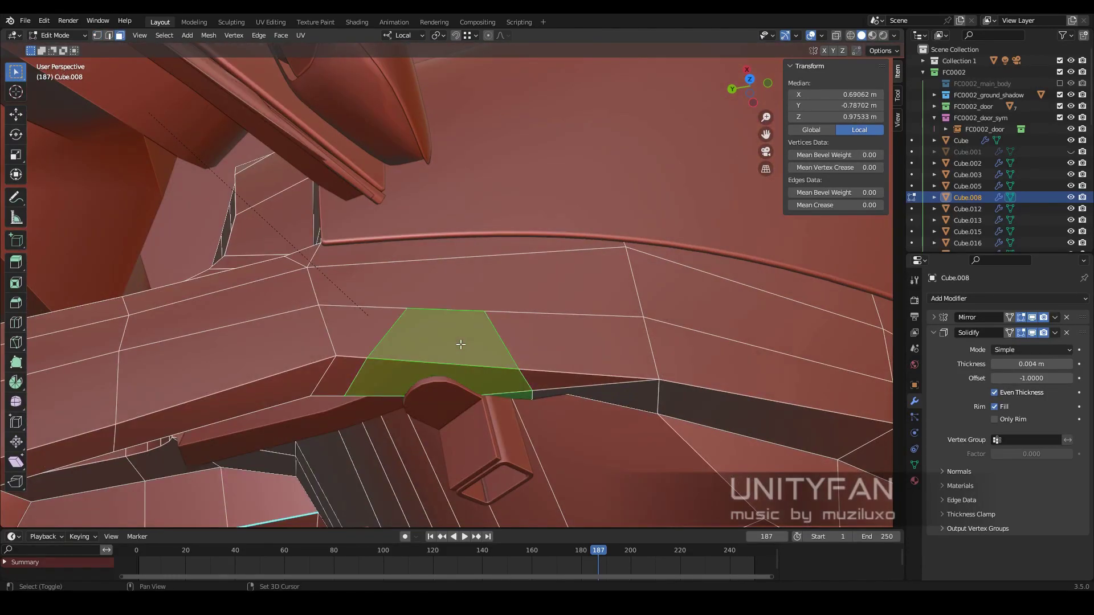
{"action": "middle_click_drag", "start_coordinate": [477, 354], "coordinate": [319, 245]}
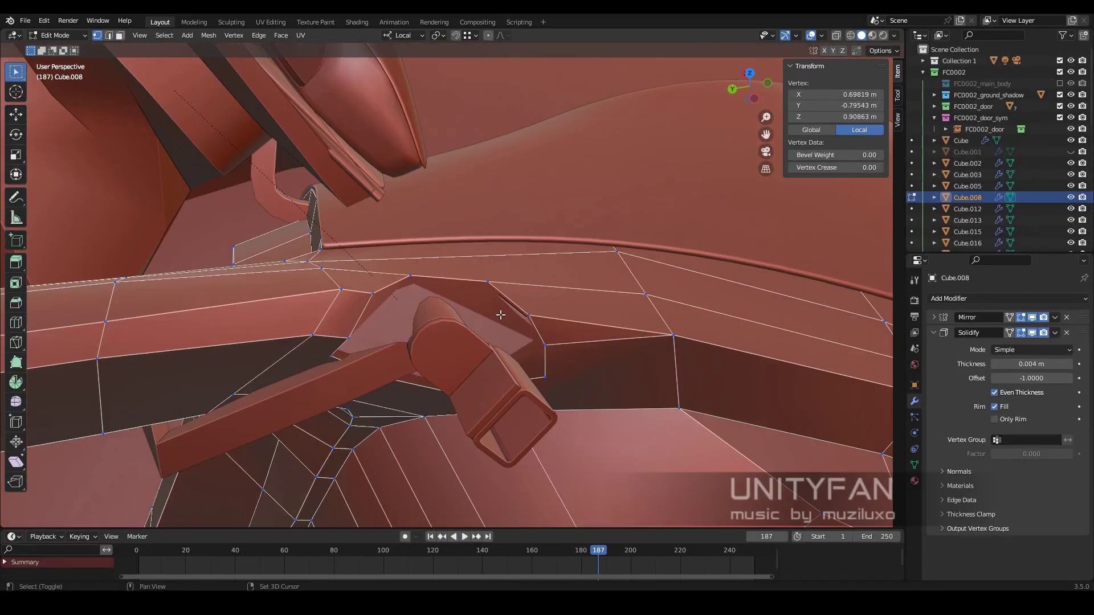
{"action": "mouse_move", "coordinate": [501, 318]}
{"action": "middle_mouse_down"}
{"action": "mouse_move", "coordinate": [403, 322]}
{"action": "mouse_move", "coordinate": [433, 273]}
{"action": "mouse_move", "coordinate": [504, 272]}
{"action": "mouse_move", "coordinate": [466, 341]}
{"action": "middle_mouse_up"}
Move a body vertex beside the bracket to a new position
{"action": "key", "text": "shift+space"}
{"action": "key", "text": "g"}
{"action": "left_click", "coordinate": [422, 249]}
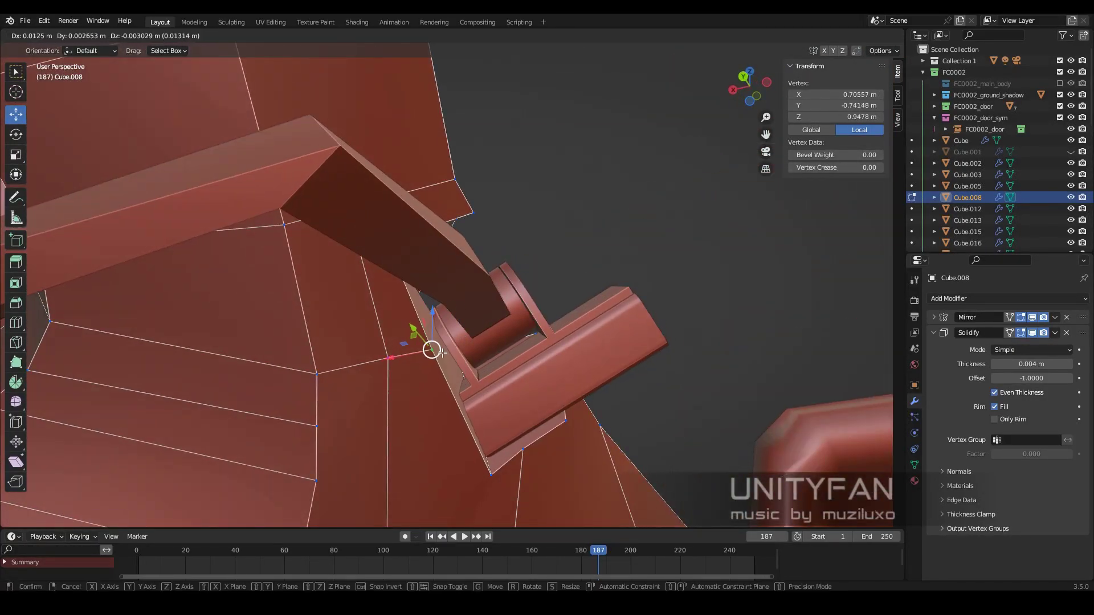
{"action": "left_click", "coordinate": [443, 353]}
{"action": "middle_click_drag", "start_coordinate": [442, 353], "coordinate": [416, 321]}
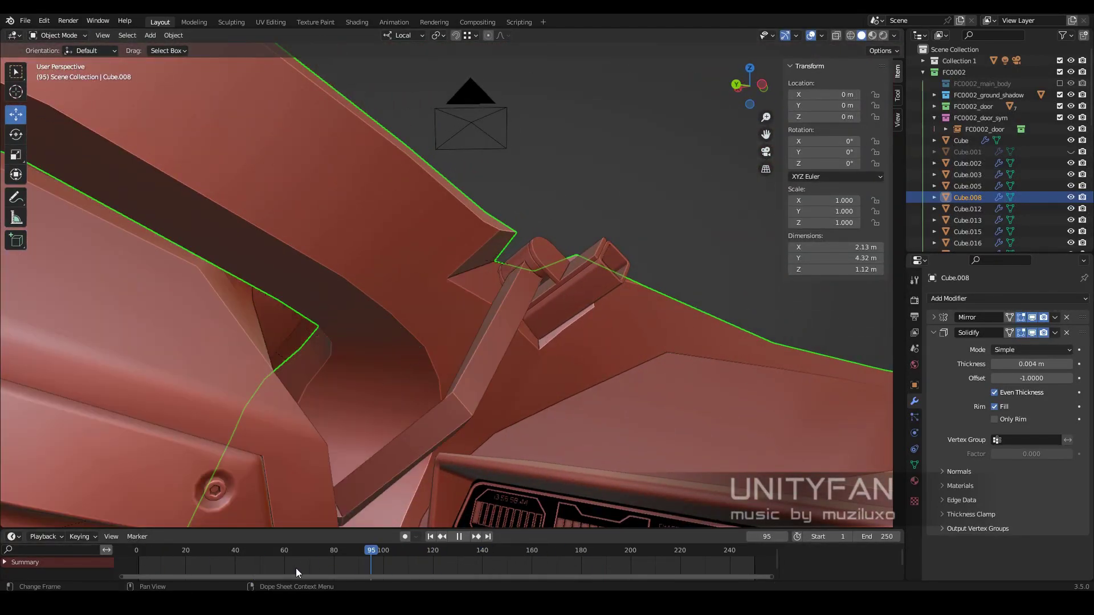
Pull another body vertex clear of the hinge bracket and check the fit
{"action": "key", "text": "Tab"}
{"action": "mouse_move", "coordinate": [459, 361]}
{"action": "middle_mouse_down"}
{"action": "mouse_move", "coordinate": [512, 321]}
{"action": "mouse_move", "coordinate": [547, 344]}
{"action": "middle_mouse_up"}
{"action": "left_click", "coordinate": [567, 325]}
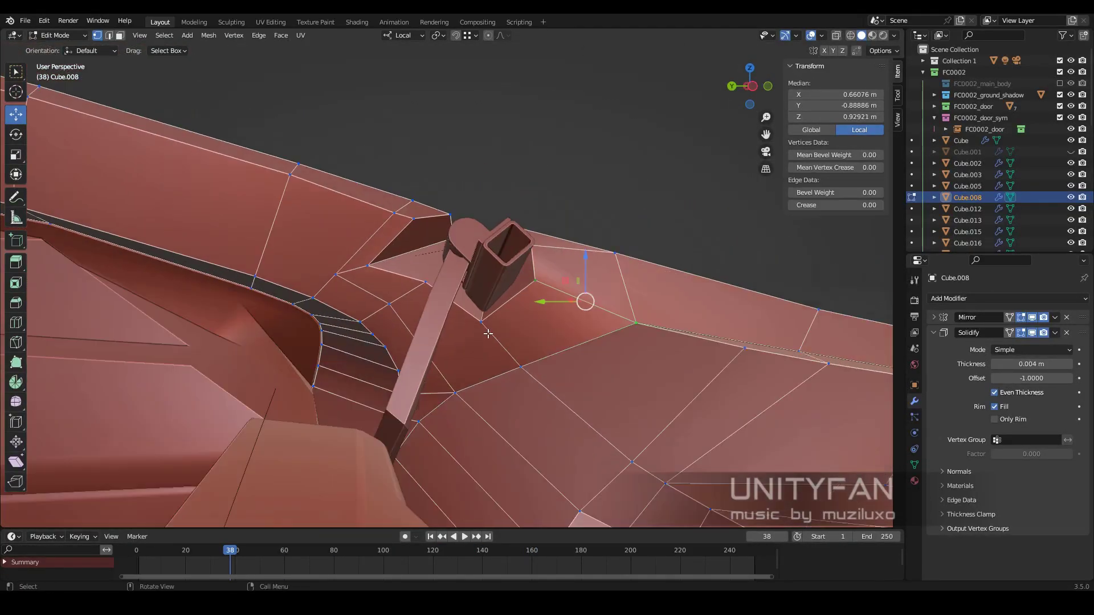
{"action": "key", "text": "Tab"}
{"action": "mouse_move", "coordinate": [586, 303]}
{"action": "middle_mouse_down"}
{"action": "mouse_move", "coordinate": [556, 343]}
{"action": "mouse_move", "coordinate": [481, 333]}
{"action": "middle_mouse_up"}
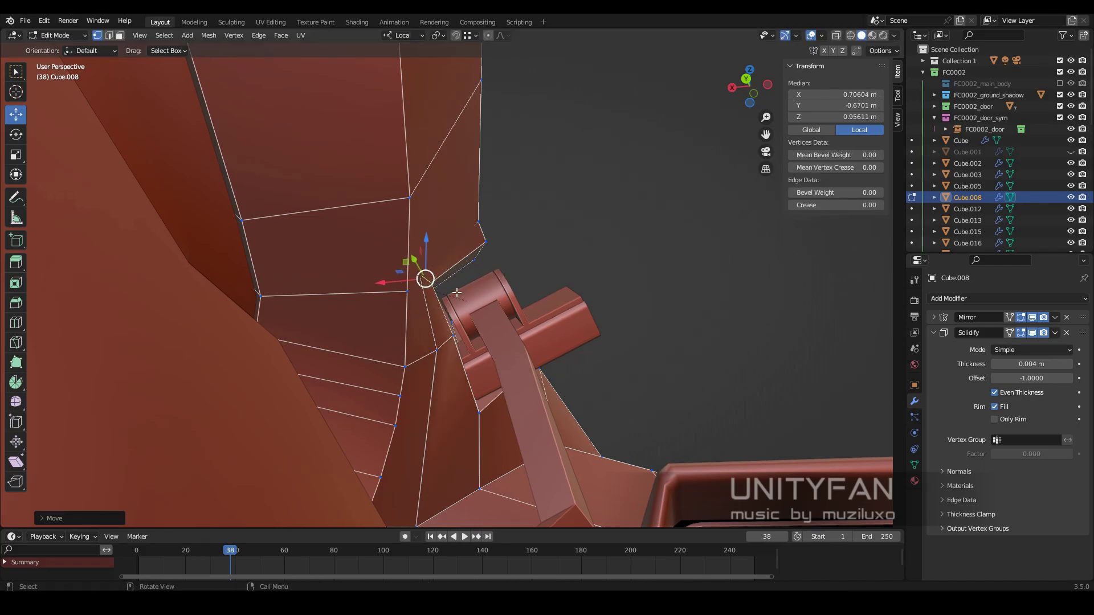
{"action": "middle_click_drag", "start_coordinate": [457, 293], "coordinate": [466, 267]}
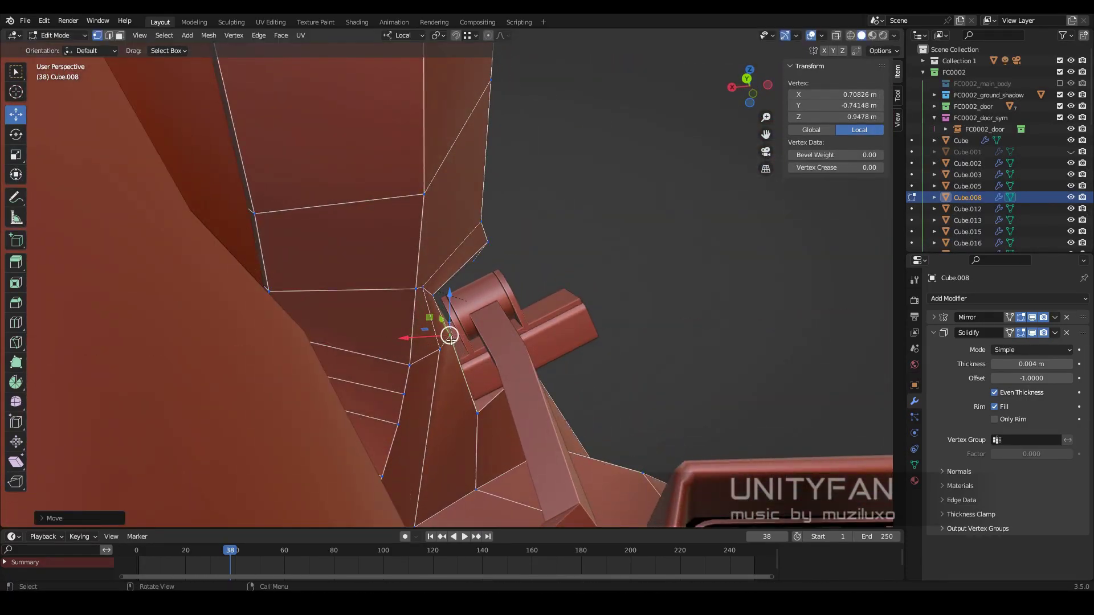
Slide one more body vertex up against the bracket
{"action": "key", "text": "Tab"}
{"action": "mouse_move", "coordinate": [450, 337]}
{"action": "middle_mouse_down"}
{"action": "mouse_move", "coordinate": [438, 374]}
{"action": "mouse_move", "coordinate": [523, 322]}
{"action": "middle_mouse_up"}
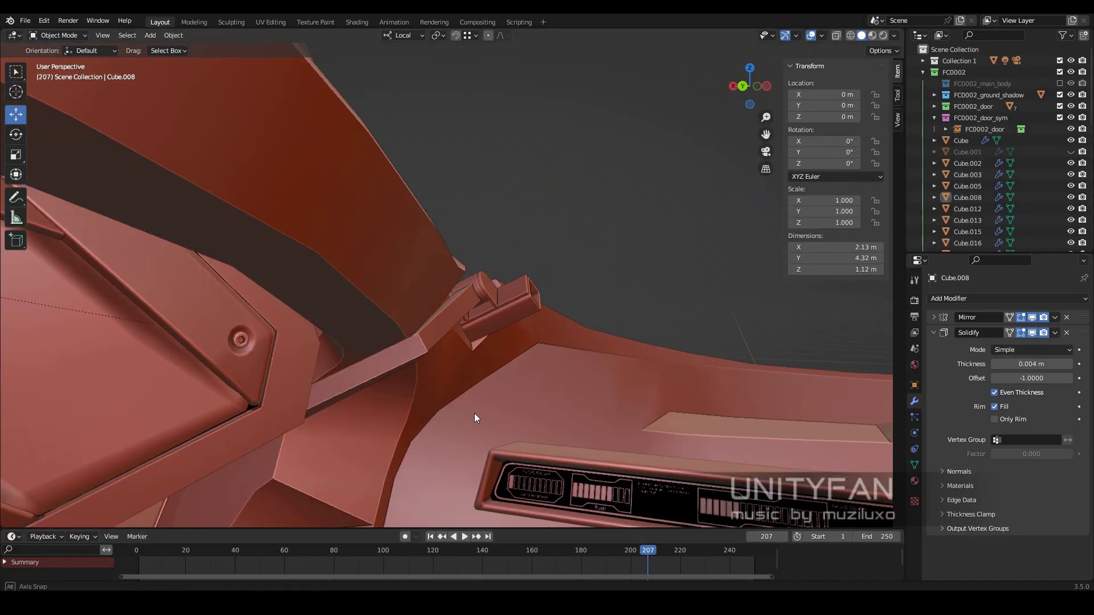
{"action": "mouse_move", "coordinate": [475, 412]}
{"action": "middle_mouse_down"}
{"action": "mouse_move", "coordinate": [512, 409]}
{"action": "mouse_move", "coordinate": [375, 305]}
{"action": "middle_mouse_up"}
{"action": "left_click", "coordinate": [375, 305]}
Put the door panel Cube.009 into Edit Mode, viewed close to its hinge corner
{"action": "left_click_drag", "start_coordinate": [386, 554], "coordinate": [143, 553]}
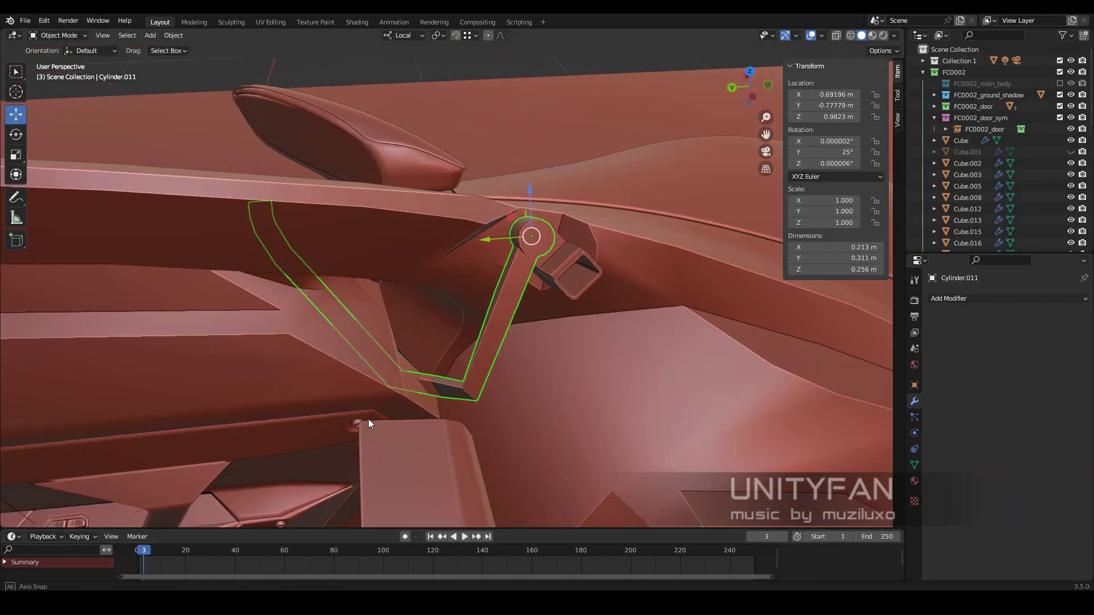
{"action": "mouse_move", "coordinate": [368, 419]}
{"action": "middle_mouse_down"}
{"action": "mouse_move", "coordinate": [482, 362]}
{"action": "mouse_move", "coordinate": [529, 307]}
{"action": "middle_mouse_up"}
{"action": "left_click", "coordinate": [442, 413]}
{"action": "key", "text": "Tab"}
{"action": "mouse_move", "coordinate": [443, 412]}
{"action": "middle_mouse_down"}
{"action": "mouse_move", "coordinate": [508, 360]}
{"action": "mouse_move", "coordinate": [436, 428]}
{"action": "middle_mouse_up"}
Knife-cut new edges into the door near the hinge corner
{"action": "key", "text": "k"}
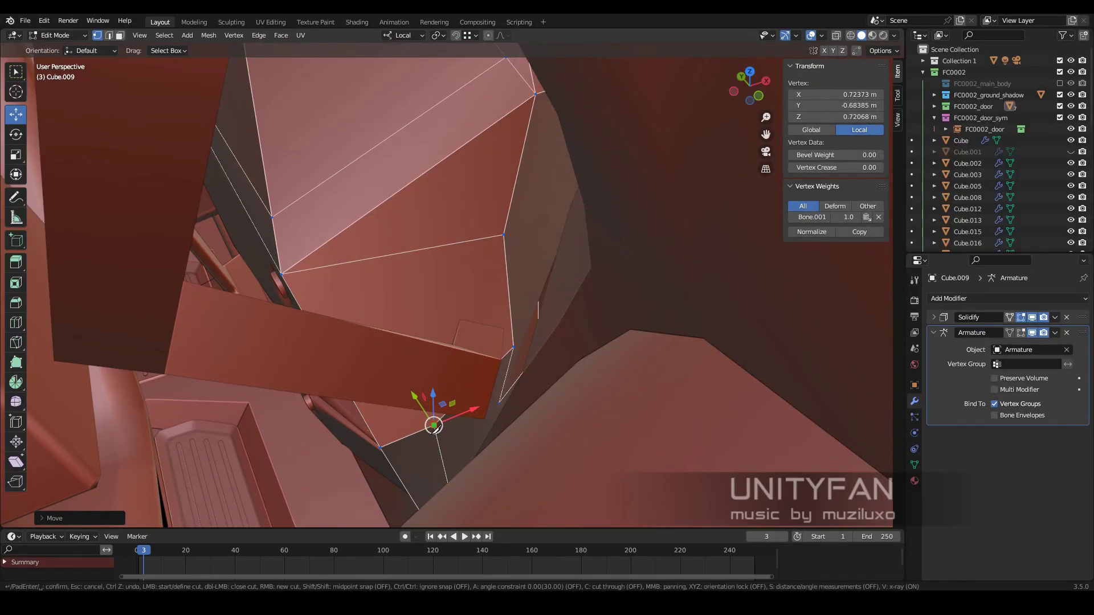
{"action": "key", "text": "Return"}
{"action": "mouse_move", "coordinate": [506, 257]}
{"action": "middle_mouse_down"}
{"action": "mouse_move", "coordinate": [495, 365]}
{"action": "mouse_move", "coordinate": [519, 348]}
{"action": "mouse_move", "coordinate": [465, 397]}
{"action": "mouse_move", "coordinate": [353, 379]}
{"action": "middle_mouse_up"}
{"action": "key", "text": "Tab"}
{"action": "key", "text": "shift+z"}
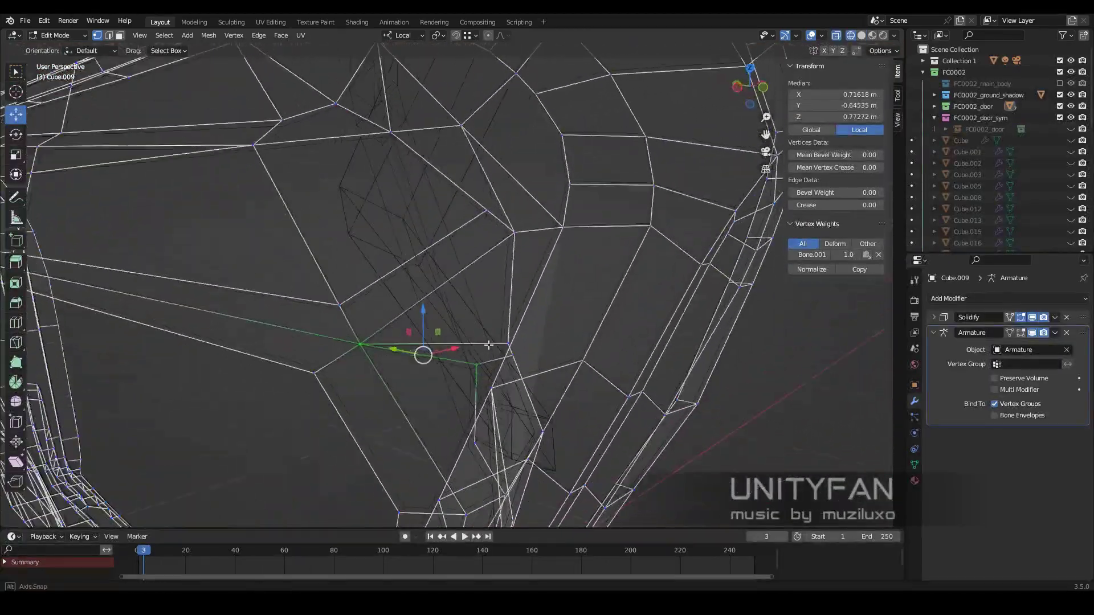
{"action": "middle_click_drag", "start_coordinate": [505, 330], "coordinate": [431, 331]}
{"action": "key", "text": "shift+z"}
{"action": "scroll", "coordinate": [431, 330], "scroll_direction": "up", "scroll_amount": 3}
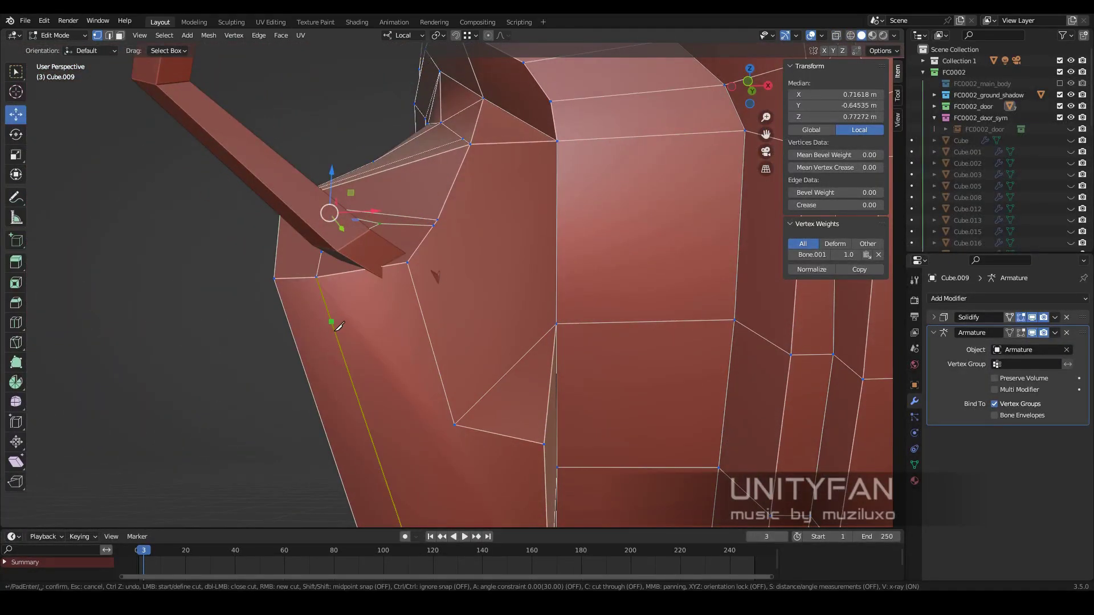
Cut across the door corner and move the corner vertex into place
{"action": "left_click", "coordinate": [335, 323]}
{"action": "middle_click_drag", "start_coordinate": [337, 324], "coordinate": [429, 315]}
{"action": "left_click", "coordinate": [387, 261]}
{"action": "mouse_move", "coordinate": [388, 261]}
{"action": "middle_mouse_down"}
{"action": "mouse_move", "coordinate": [342, 319]}
{"action": "mouse_move", "coordinate": [339, 393]}
{"action": "middle_mouse_up"}
{"action": "left_click_drag", "start_coordinate": [338, 393], "coordinate": [338, 400]}
{"action": "mouse_move", "coordinate": [338, 399]}
{"action": "middle_mouse_down"}
{"action": "mouse_move", "coordinate": [429, 253]}
{"action": "mouse_move", "coordinate": [376, 285]}
{"action": "mouse_move", "coordinate": [293, 271]}
{"action": "mouse_move", "coordinate": [313, 246]}
{"action": "mouse_move", "coordinate": [480, 284]}
{"action": "mouse_move", "coordinate": [126, 41]}
{"action": "middle_mouse_up"}
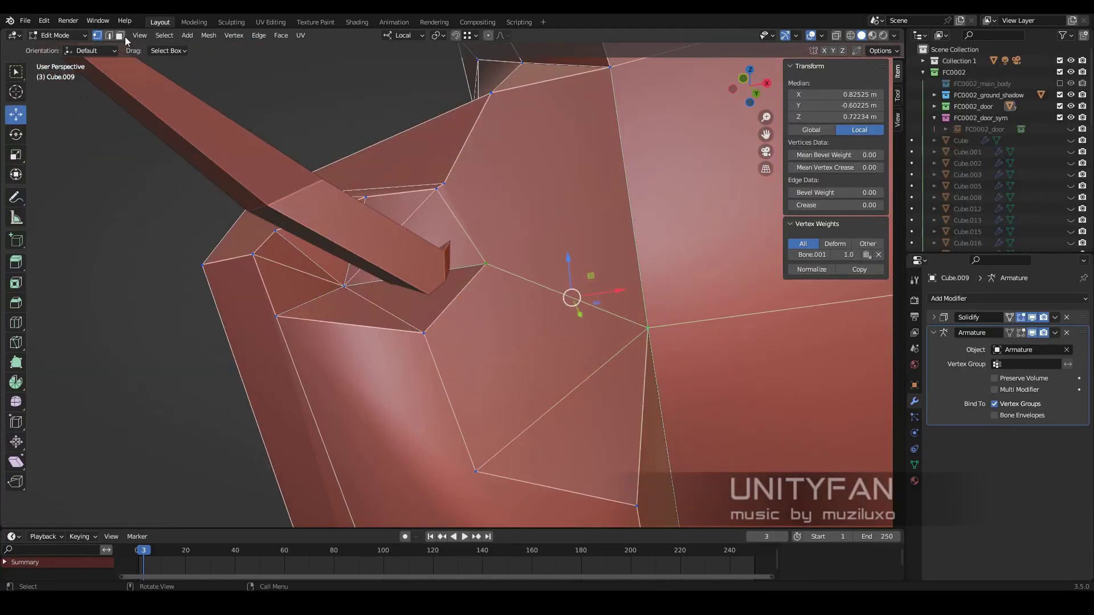
{"action": "mouse_move", "coordinate": [355, 313]}
{"action": "middle_mouse_down"}
{"action": "mouse_move", "coordinate": [341, 300]}
{"action": "mouse_move", "coordinate": [531, 269]}
{"action": "mouse_move", "coordinate": [588, 330]}
{"action": "mouse_move", "coordinate": [513, 285]}
{"action": "mouse_move", "coordinate": [495, 319]}
{"action": "mouse_move", "coordinate": [483, 282]}
{"action": "middle_mouse_up"}
Reshape the hinge arm Cylinder.011 by moving one of its edges
{"action": "key", "text": "Tab"}
{"action": "left_click", "coordinate": [531, 269]}
{"action": "key", "text": "Tab"}
{"action": "left_click", "coordinate": [513, 285]}
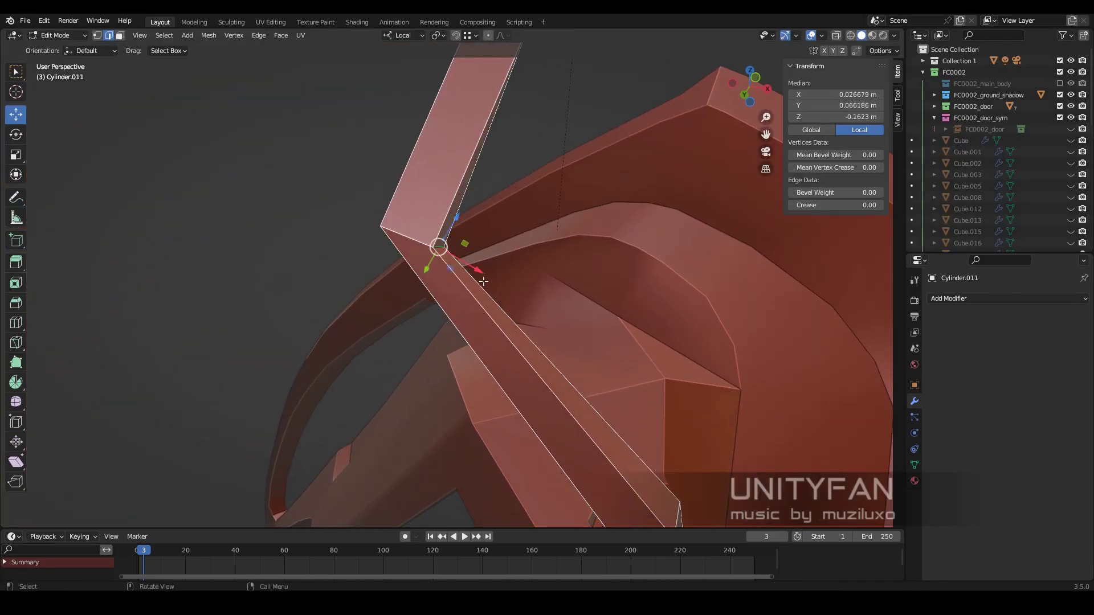
{"action": "key", "text": "Escape"}
{"action": "key", "text": "Tab"}
Play the gull-wing door opening animation to check clearance
{"action": "mouse_move", "coordinate": [487, 226]}
{"action": "middle_mouse_down"}
{"action": "mouse_move", "coordinate": [397, 405]}
{"action": "mouse_move", "coordinate": [542, 407]}
{"action": "mouse_move", "coordinate": [508, 388]}
{"action": "mouse_move", "coordinate": [597, 138]}
{"action": "middle_mouse_up"}
{"action": "key", "text": "space"}
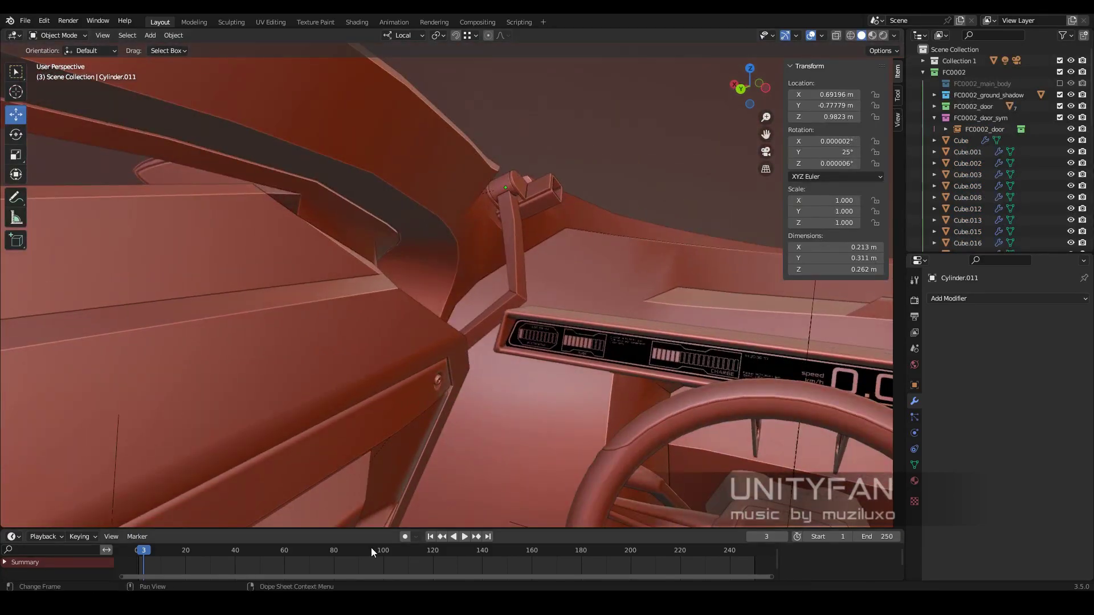
{"action": "left_click", "coordinate": [388, 310]}
{"action": "key", "text": "Tab"}
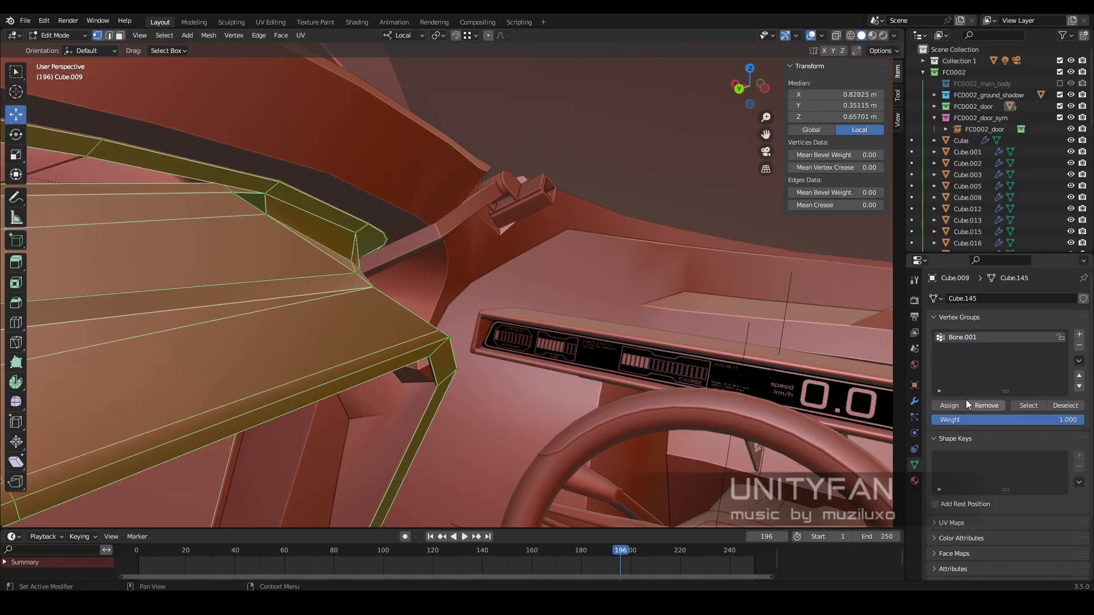
{"action": "key", "text": "Tab"}
{"action": "middle_click_drag", "start_coordinate": [387, 415], "coordinate": [364, 385]}
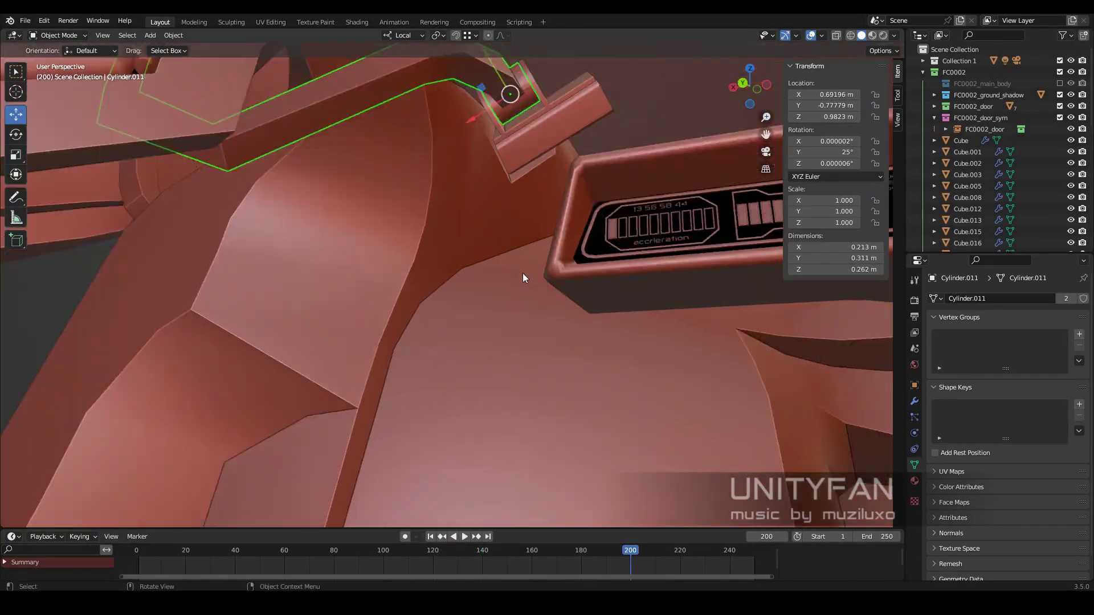
{"action": "middle_click_drag", "start_coordinate": [523, 278], "coordinate": [670, 286]}
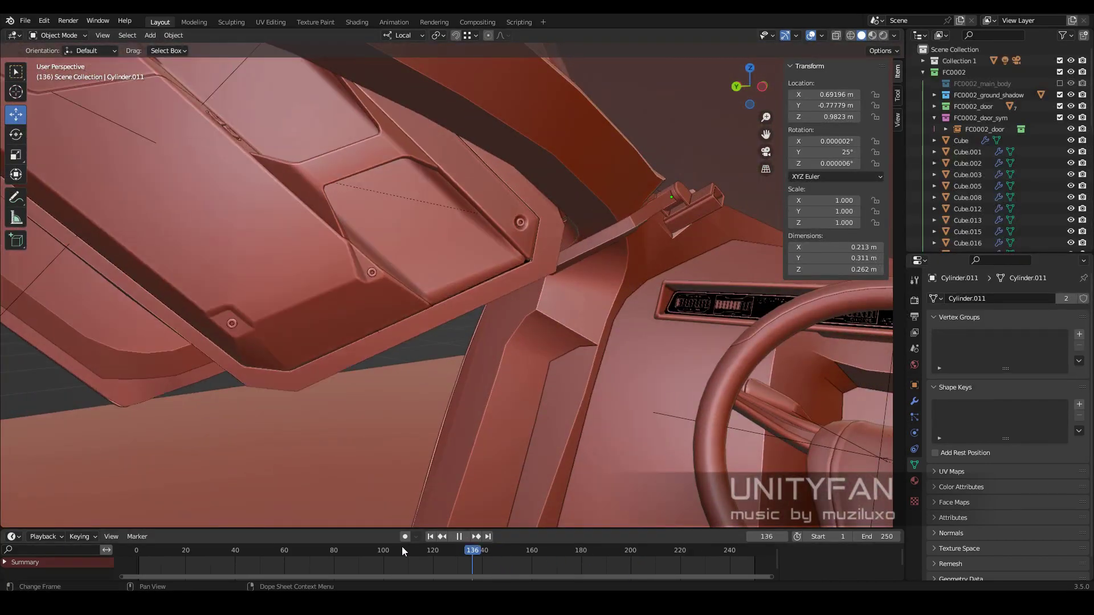
{"action": "left_click", "coordinate": [464, 536]}
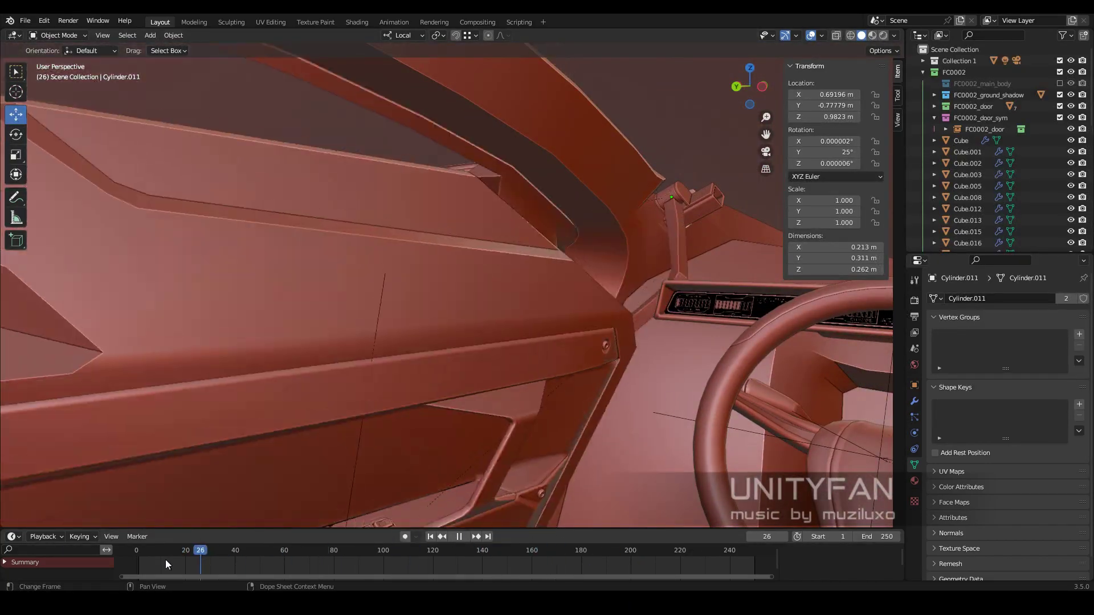
{"action": "left_click", "coordinate": [473, 545]}
{"action": "key", "text": "space"}
{"action": "mouse_move", "coordinate": [578, 284]}
{"action": "middle_mouse_down"}
{"action": "mouse_move", "coordinate": [530, 513]}
{"action": "mouse_move", "coordinate": [479, 409]}
{"action": "mouse_move", "coordinate": [518, 419]}
{"action": "middle_mouse_up"}
{"action": "left_click", "coordinate": [330, 550]}
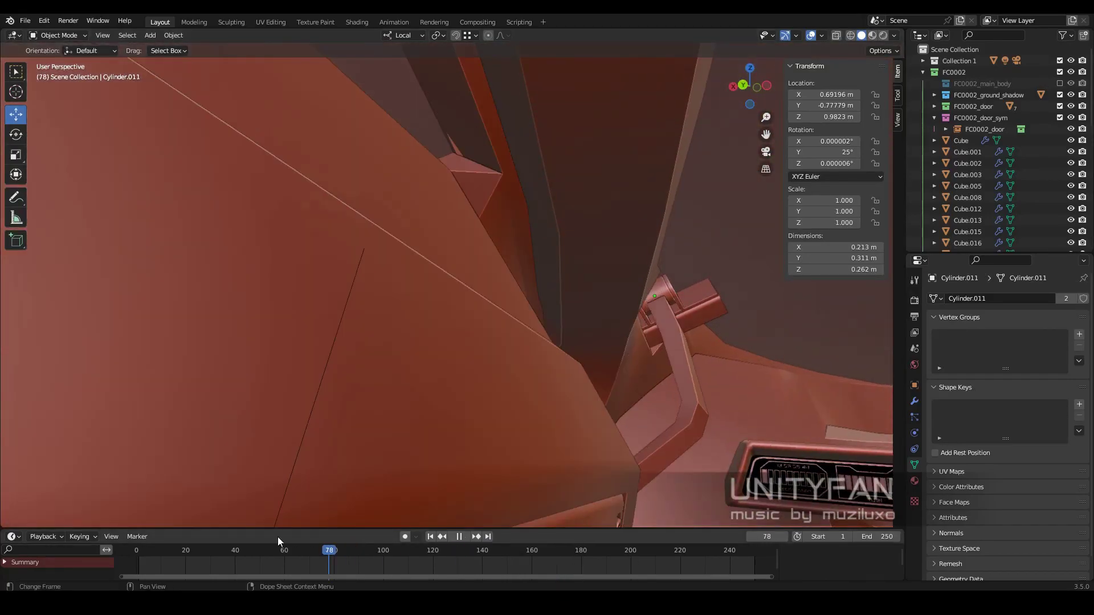
{"action": "key", "text": "space"}
{"action": "key", "text": "Escape"}
{"action": "mouse_move", "coordinate": [524, 269]}
{"action": "middle_mouse_down"}
{"action": "mouse_move", "coordinate": [474, 296]}
{"action": "mouse_move", "coordinate": [557, 282]}
{"action": "mouse_move", "coordinate": [554, 297]}
{"action": "middle_mouse_up"}
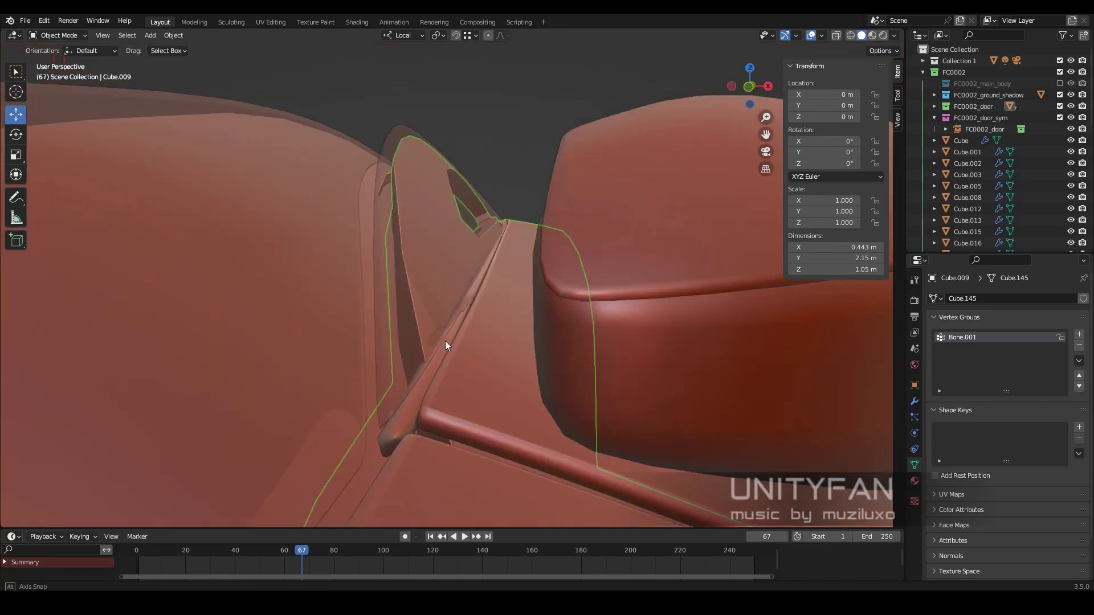
{"action": "mouse_move", "coordinate": [445, 341]}
{"action": "middle_mouse_down"}
{"action": "mouse_move", "coordinate": [449, 507]}
{"action": "mouse_move", "coordinate": [439, 417]}
{"action": "mouse_move", "coordinate": [420, 384]}
{"action": "mouse_move", "coordinate": [359, 403]}
{"action": "middle_mouse_up"}
{"action": "key", "text": "alt+z"}
On body panel Cube.001, move a seam vertex to close the gap by the door
{"action": "key", "text": "alt+z"}
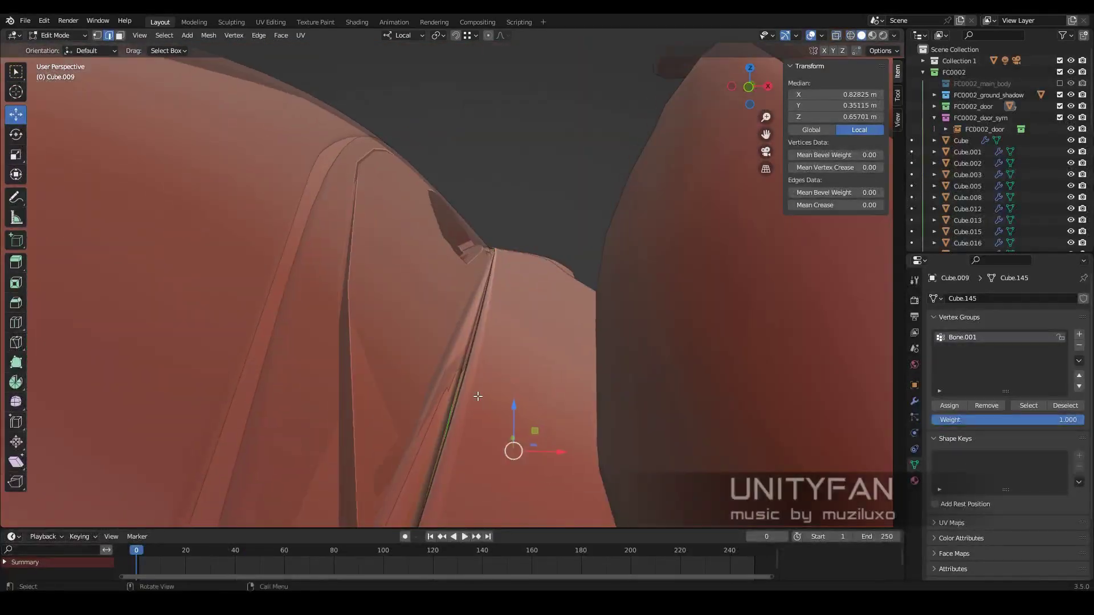
{"action": "key", "text": "alt+z"}
{"action": "mouse_move", "coordinate": [472, 396]}
{"action": "middle_mouse_down"}
{"action": "mouse_move", "coordinate": [435, 341]}
{"action": "mouse_move", "coordinate": [486, 348]}
{"action": "mouse_move", "coordinate": [490, 307]}
{"action": "middle_mouse_up"}
{"action": "left_click", "coordinate": [487, 349]}
{"action": "key", "text": "KP_Decimal"}
{"action": "key", "text": "alt+z"}
{"action": "scroll", "coordinate": [465, 303], "scroll_direction": "down", "scroll_amount": 5}
{"action": "key", "text": "alt+q"}
{"action": "key", "text": "alt+z"}
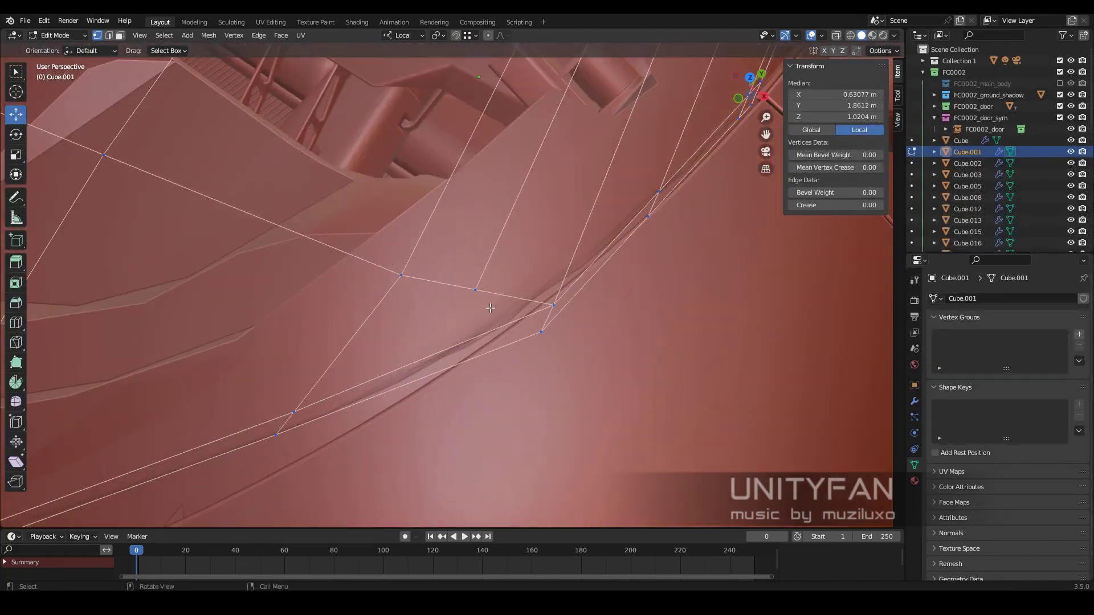
{"action": "middle_click_drag", "start_coordinate": [689, 349], "coordinate": [563, 281]}
Adjust more vertices along Cube.001's door seam, then leave Edit Mode
{"action": "left_click", "coordinate": [564, 281]}
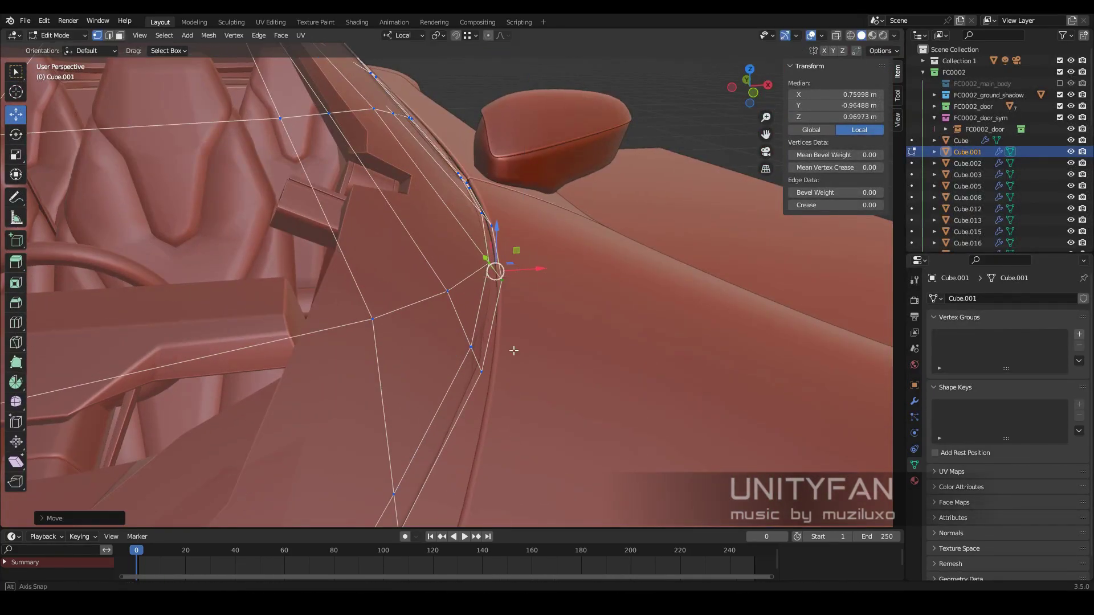
{"action": "mouse_move", "coordinate": [513, 351]}
{"action": "middle_mouse_down"}
{"action": "mouse_move", "coordinate": [541, 369]}
{"action": "mouse_move", "coordinate": [526, 345]}
{"action": "mouse_move", "coordinate": [542, 337]}
{"action": "middle_mouse_up"}
{"action": "left_click", "coordinate": [530, 362]}
{"action": "left_click", "coordinate": [543, 336]}
{"action": "key", "text": "Tab"}
{"action": "key", "text": "alt+z"}
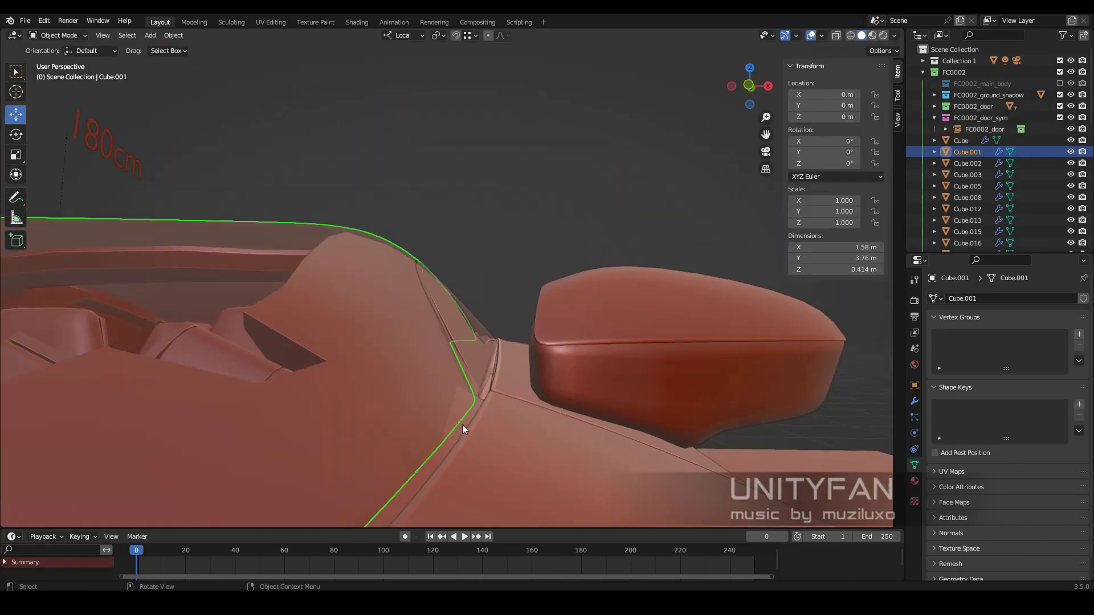
Edit body panel Cube.008 in X-ray around the hinge bracket
{"action": "middle_click_drag", "start_coordinate": [463, 425], "coordinate": [416, 430]}
{"action": "left_click", "coordinate": [318, 354]}
{"action": "key", "text": "alt+z"}
{"action": "key", "text": "Tab"}
{"action": "mouse_move", "coordinate": [318, 354]}
{"action": "middle_mouse_down"}
{"action": "mouse_move", "coordinate": [524, 388]}
{"action": "mouse_move", "coordinate": [536, 342]}
{"action": "middle_mouse_up"}
{"action": "key", "text": "Tab"}
{"action": "key", "text": "alt+z"}
Move a Cube.008 vertex so the body fits around the bracket
{"action": "key", "text": "alt+z"}
{"action": "key", "text": "Tab"}
{"action": "middle_click_drag", "start_coordinate": [475, 359], "coordinate": [513, 383]}
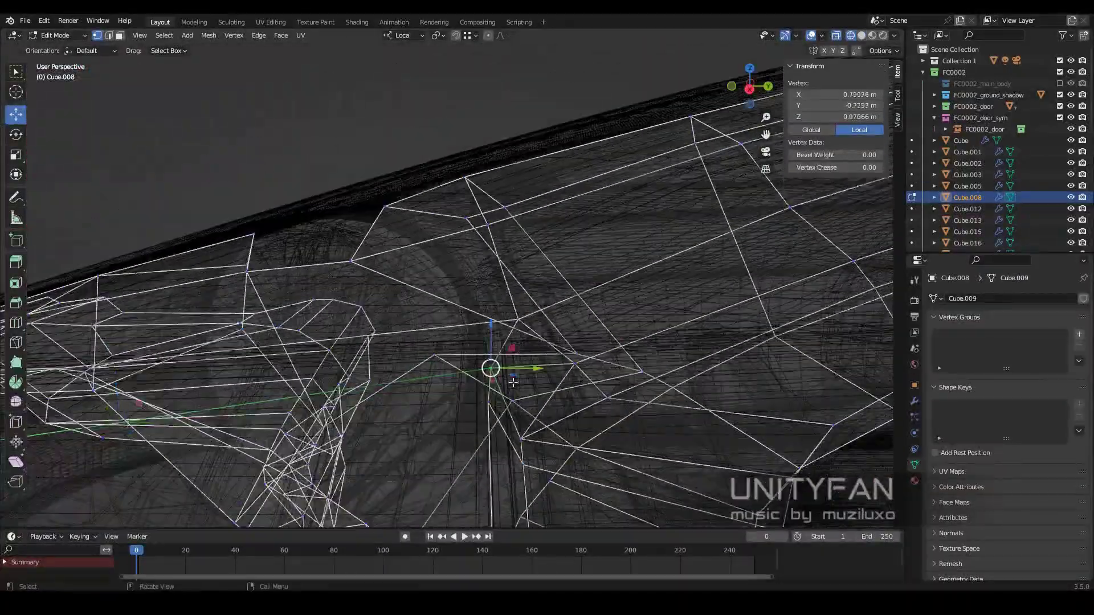
{"action": "key", "text": "Tab"}
{"action": "key", "text": "alt+z"}
{"action": "middle_click_drag", "start_coordinate": [425, 371], "coordinate": [410, 374]}
{"action": "key", "text": "alt+z"}
{"action": "key", "text": "Tab"}
{"action": "middle_click_drag", "start_coordinate": [447, 318], "coordinate": [503, 350]}
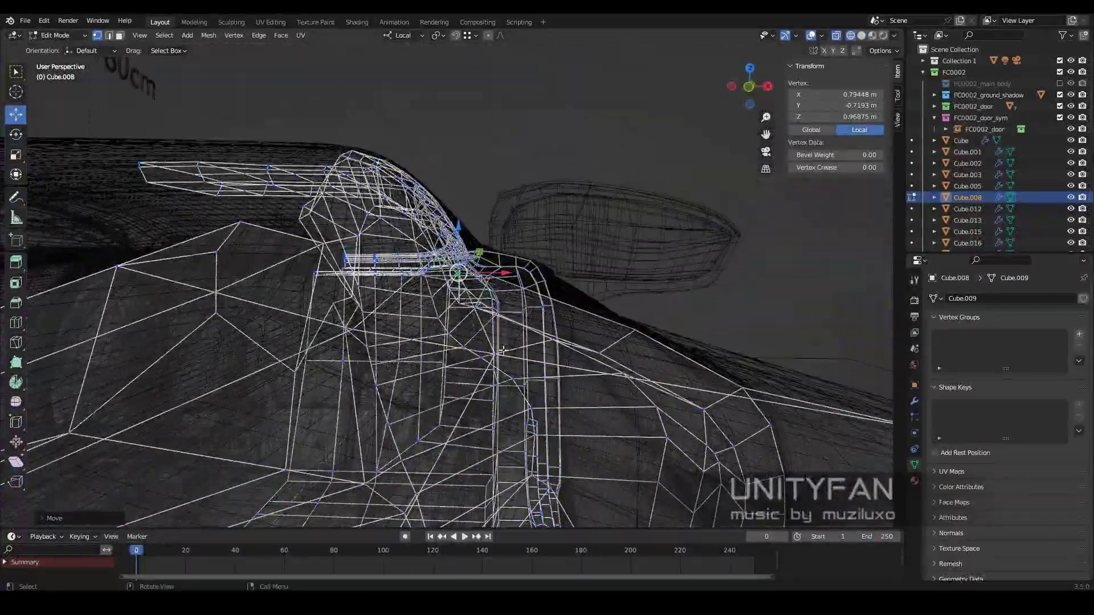
Switch to Material Preview shading and view the car from the side
{"action": "key", "text": "z"}
{"action": "left_click", "coordinate": [365, 350]}
{"action": "key", "text": "Tab"}
{"action": "scroll", "coordinate": [466, 312], "scroll_direction": "down", "scroll_amount": 4}
{"action": "mouse_move", "coordinate": [556, 297]}
{"action": "middle_mouse_down"}
{"action": "mouse_move", "coordinate": [594, 365]}
{"action": "mouse_move", "coordinate": [467, 324]}
{"action": "mouse_move", "coordinate": [706, 339]}
{"action": "mouse_move", "coordinate": [513, 224]}
{"action": "middle_mouse_up"}
In Solid shading, play the door animation and stop with the doors open
{"action": "key", "text": "b"}
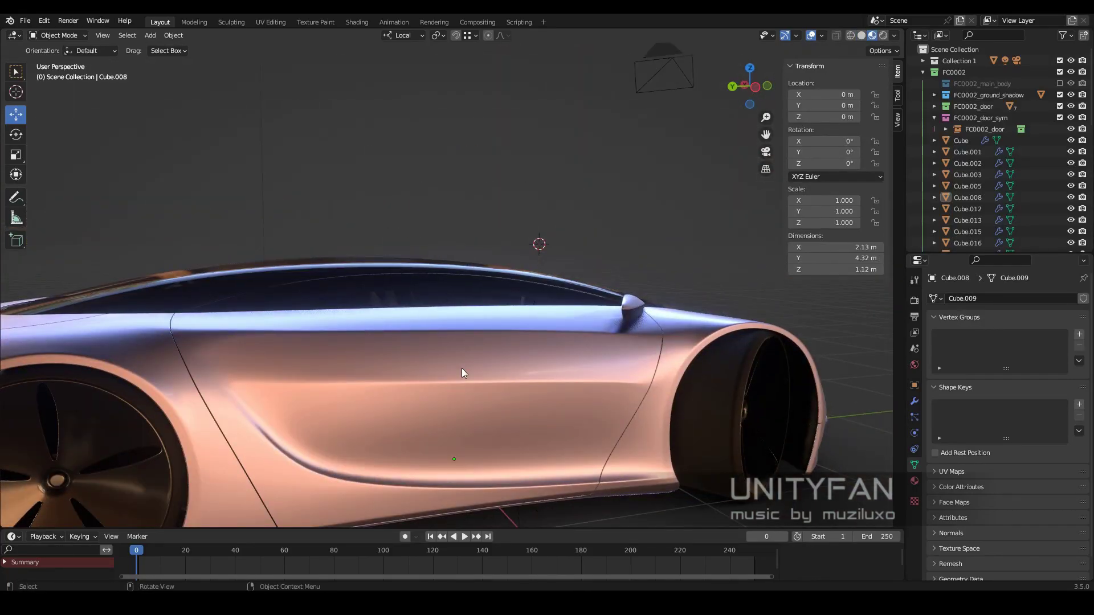
{"action": "key", "text": "z"}
{"action": "left_click", "coordinate": [624, 333]}
{"action": "mouse_move", "coordinate": [618, 372]}
{"action": "middle_mouse_down"}
{"action": "mouse_move", "coordinate": [400, 412]}
{"action": "mouse_move", "coordinate": [407, 362]}
{"action": "mouse_move", "coordinate": [467, 382]}
{"action": "middle_mouse_up"}
{"action": "key", "text": "n"}
{"action": "key", "text": "space"}
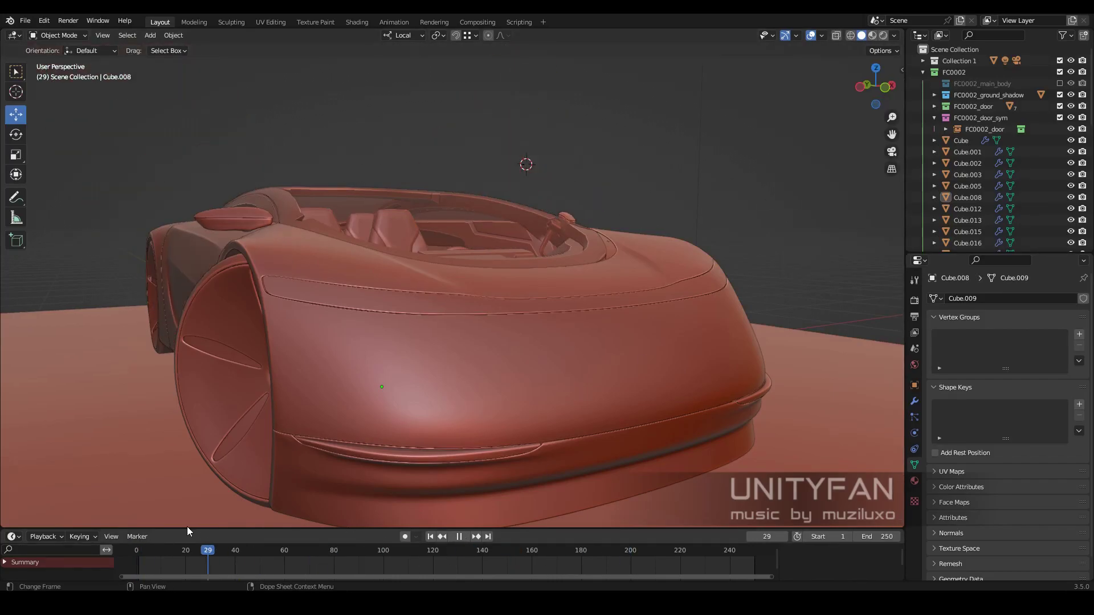
{"action": "mouse_move", "coordinate": [532, 497]}
{"action": "middle_mouse_down"}
{"action": "mouse_move", "coordinate": [453, 427]}
{"action": "mouse_move", "coordinate": [627, 284]}
{"action": "middle_mouse_up"}
{"action": "key", "text": "space"}
In Material Preview with overlays hidden, frame the open-door car and save
{"action": "key", "text": "z"}
{"action": "left_click", "coordinate": [490, 456]}
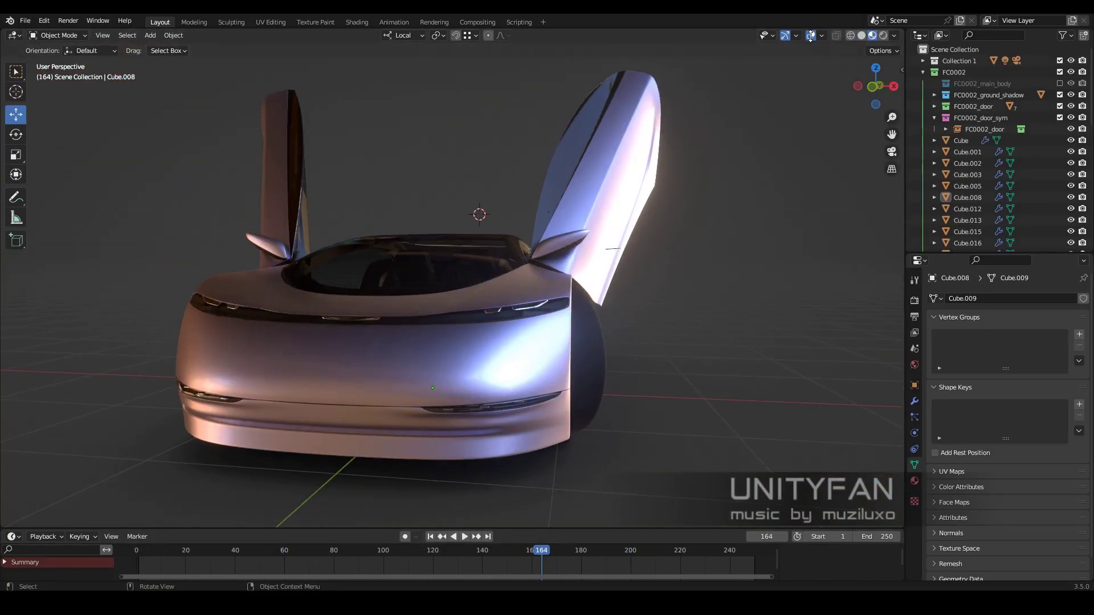
{"action": "left_click", "coordinate": [809, 35]}
{"action": "scroll", "coordinate": [678, 378], "scroll_direction": "up", "scroll_amount": 2}
{"action": "middle_click_drag", "start_coordinate": [618, 456], "coordinate": [693, 466], "text": "shift"}
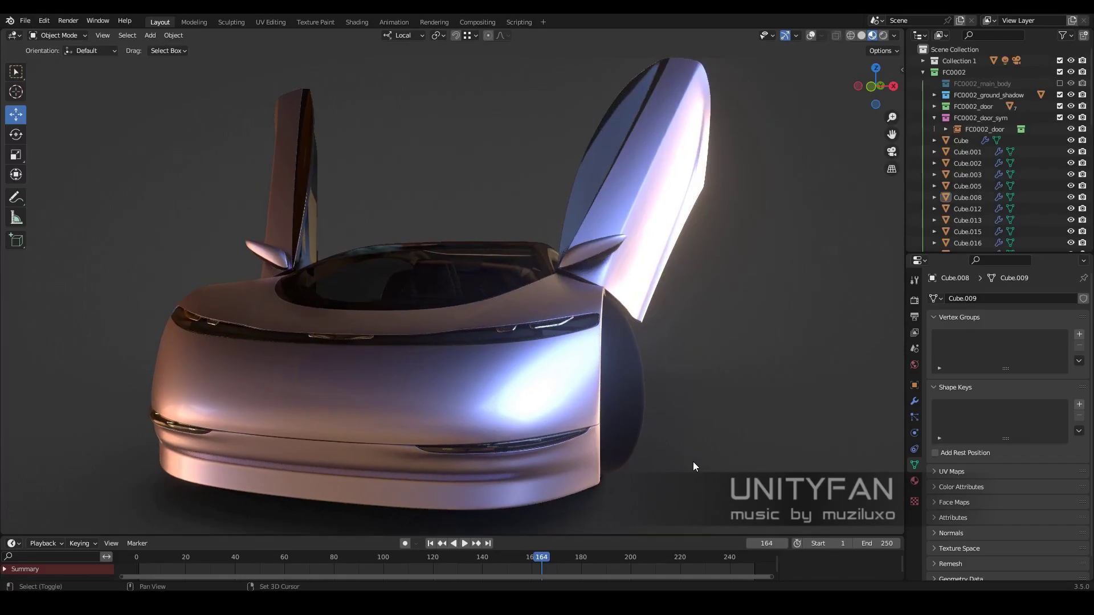
{"action": "left_click", "coordinate": [25, 21]}
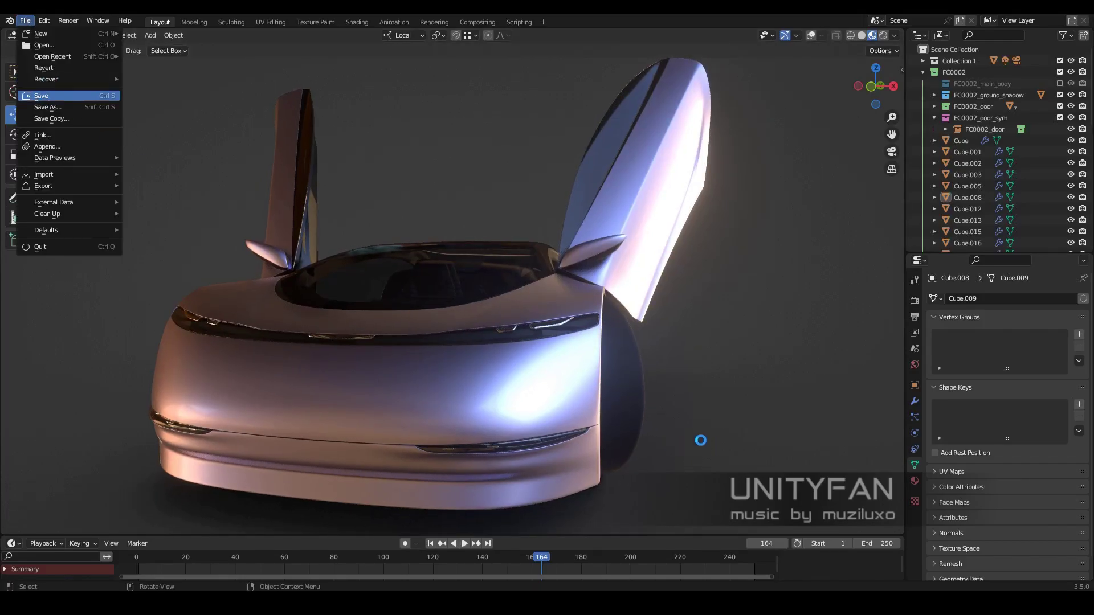